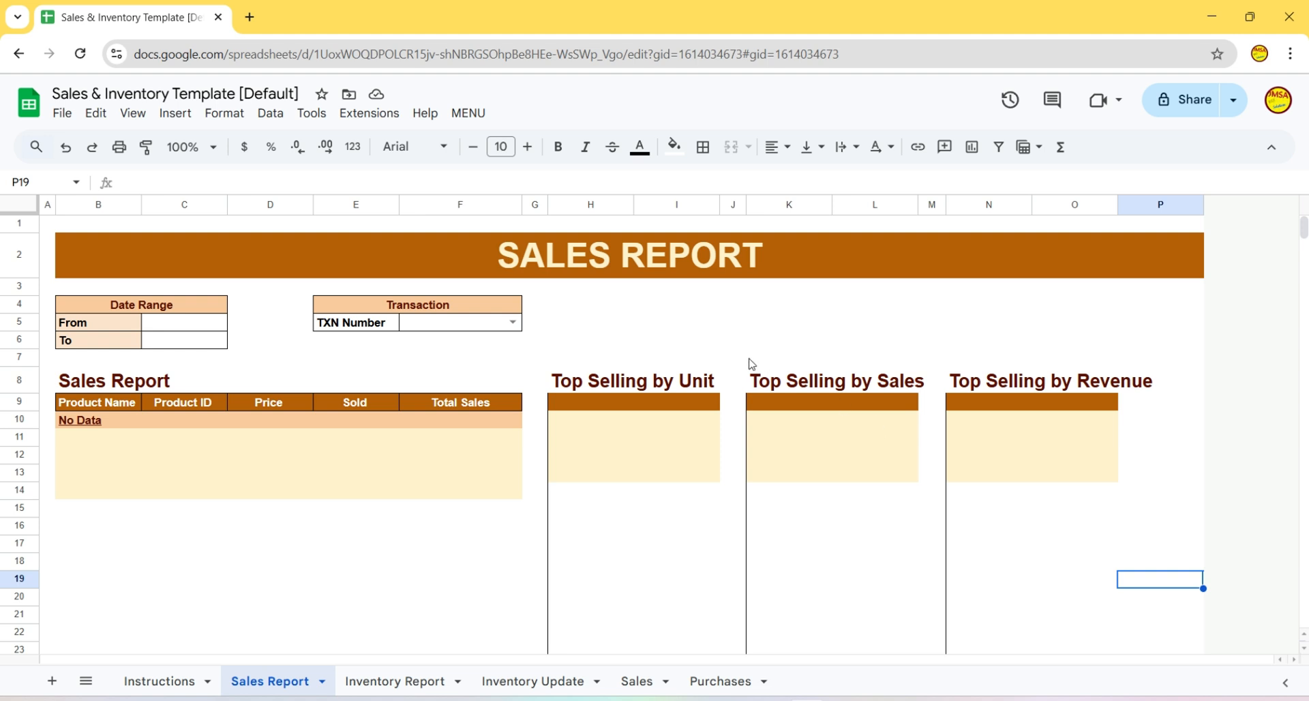
- Launch the Business Tool from the template's MENU to open Sales & Inventory Management
{"action": "left_click", "coordinate": [468, 116]}
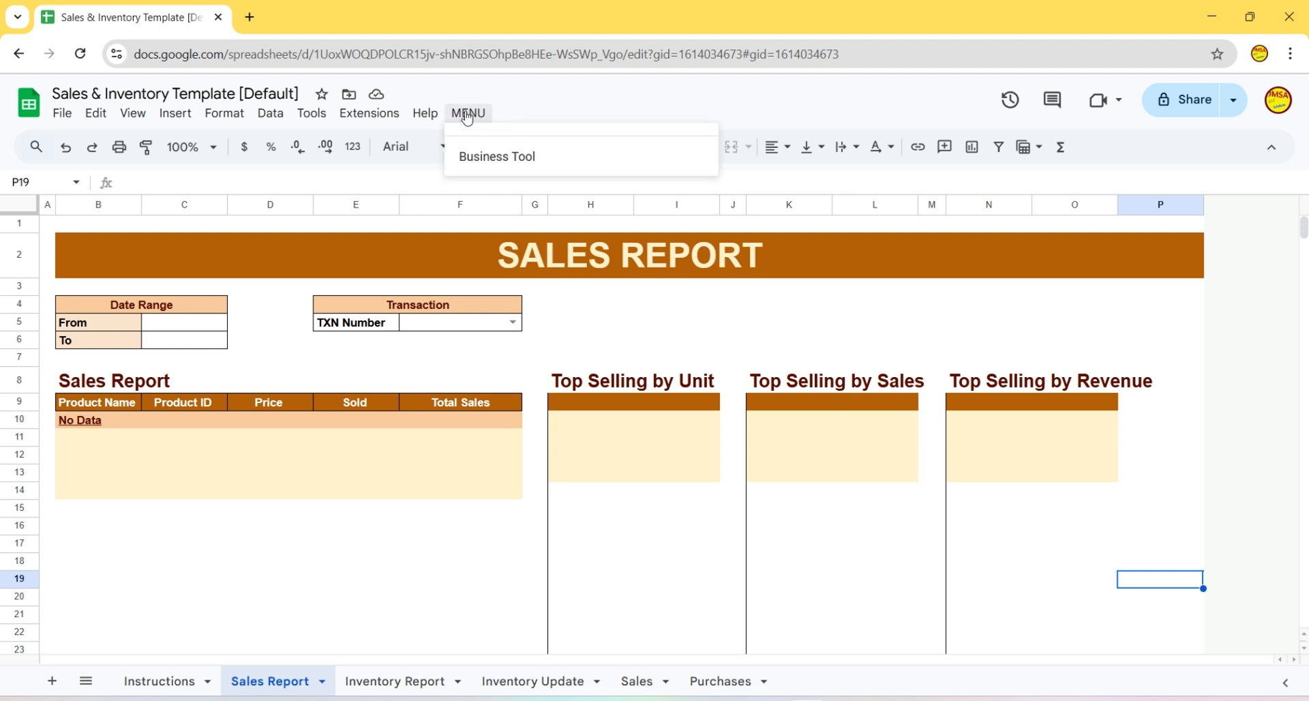
{"action": "left_click", "coordinate": [522, 163]}
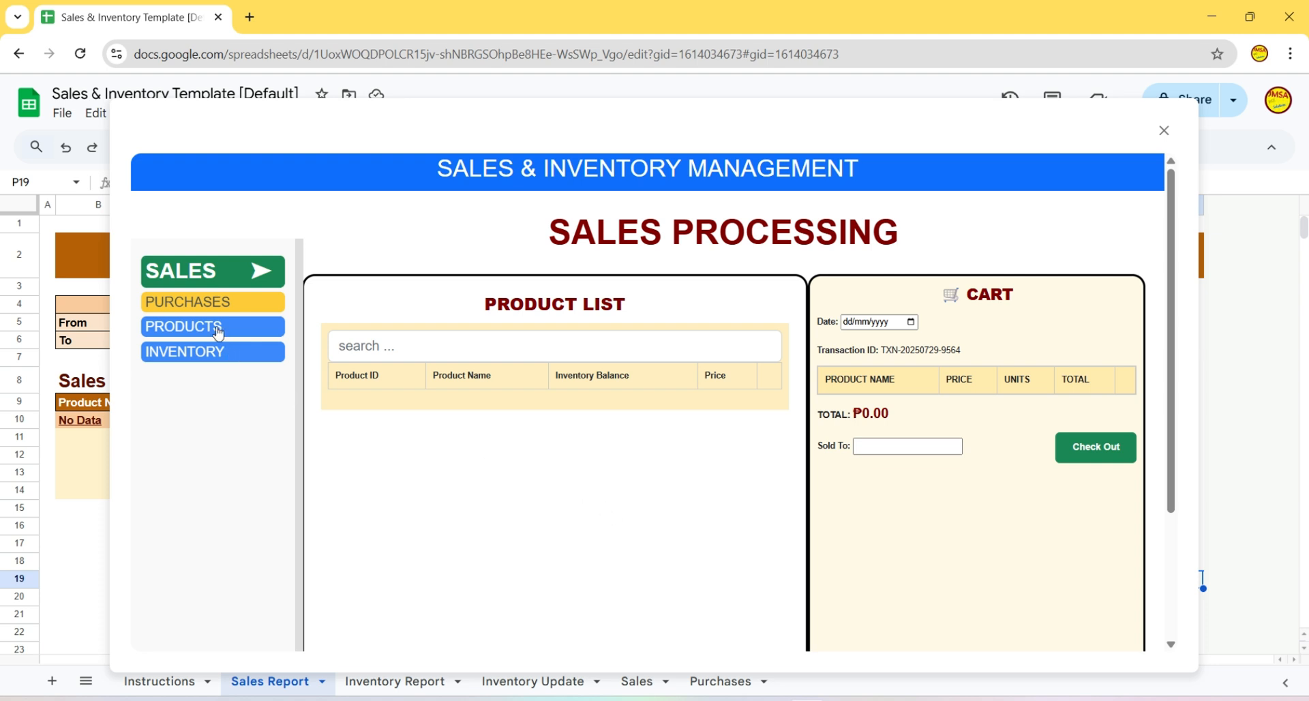
- Start a purchase entry dated 29/07/2025 with a receipt number and product Katol 1box
{"action": "left_click", "coordinate": [192, 305]}
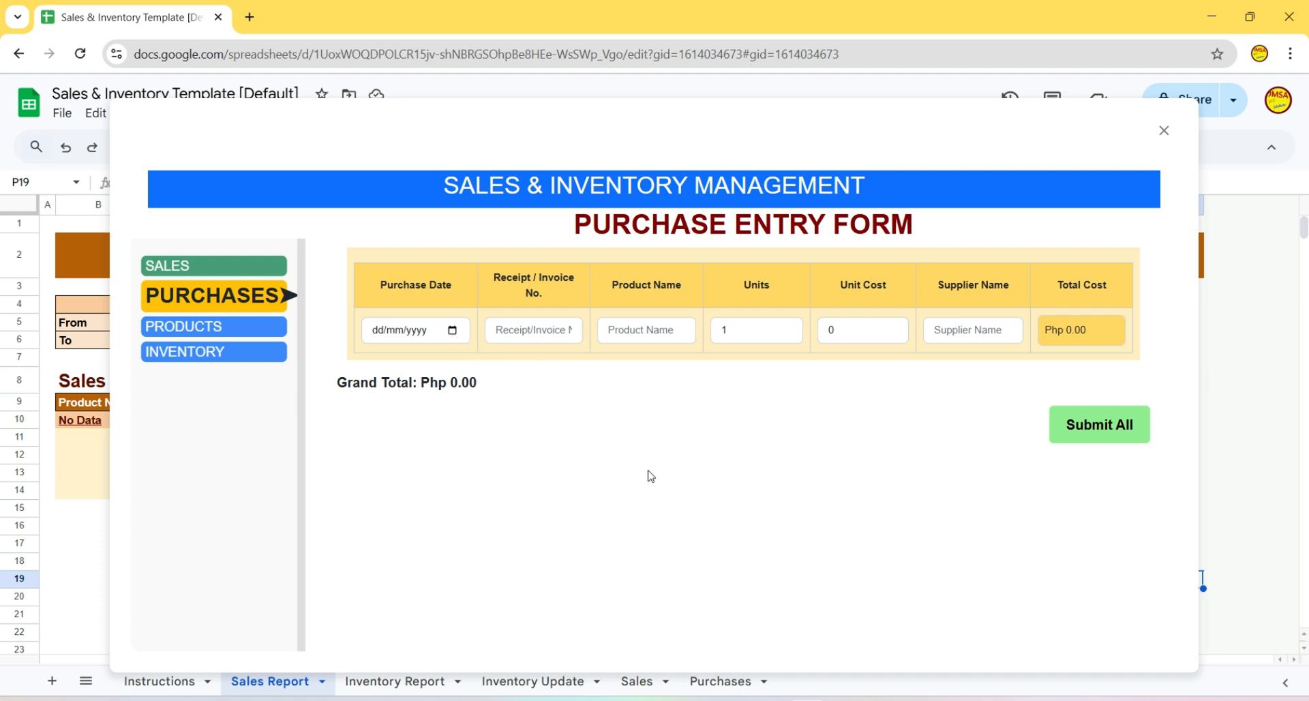
{"action": "left_click", "coordinate": [453, 331]}
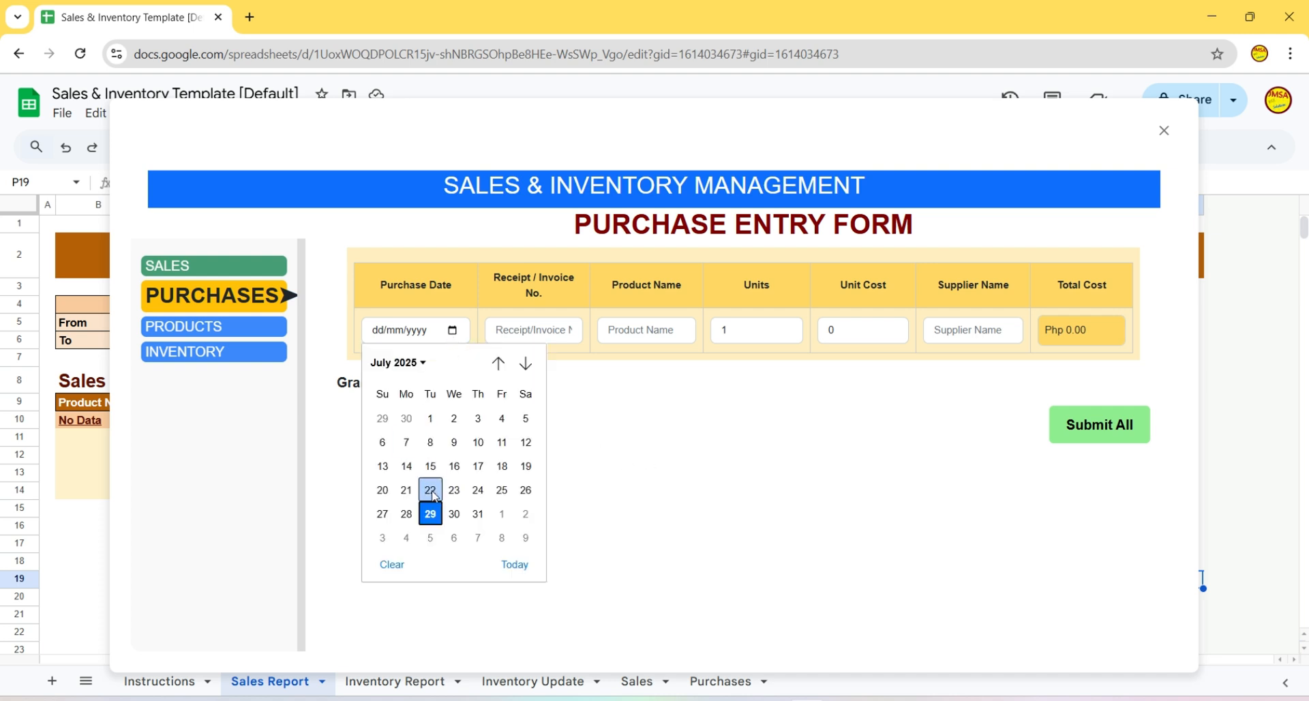
{"action": "left_click", "coordinate": [433, 517]}
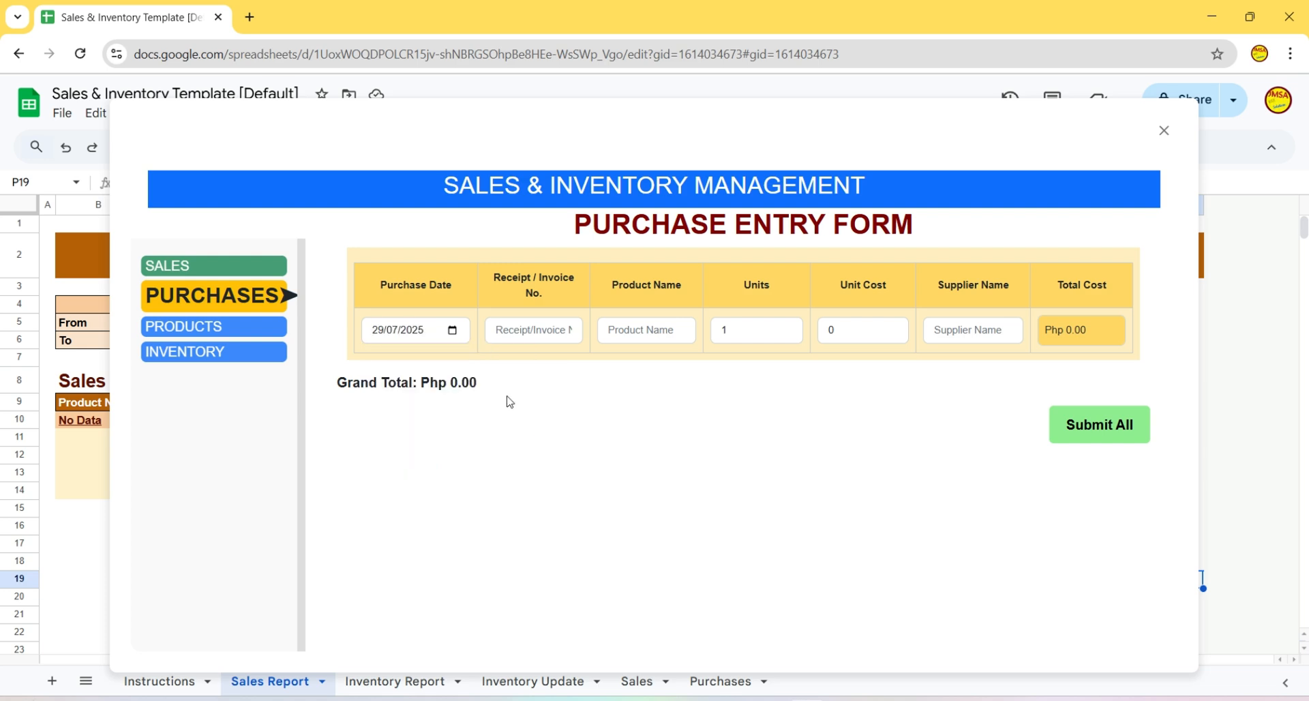
{"action": "left_click", "coordinate": [523, 326]}
{"action": "type", "text": "1234567890"}
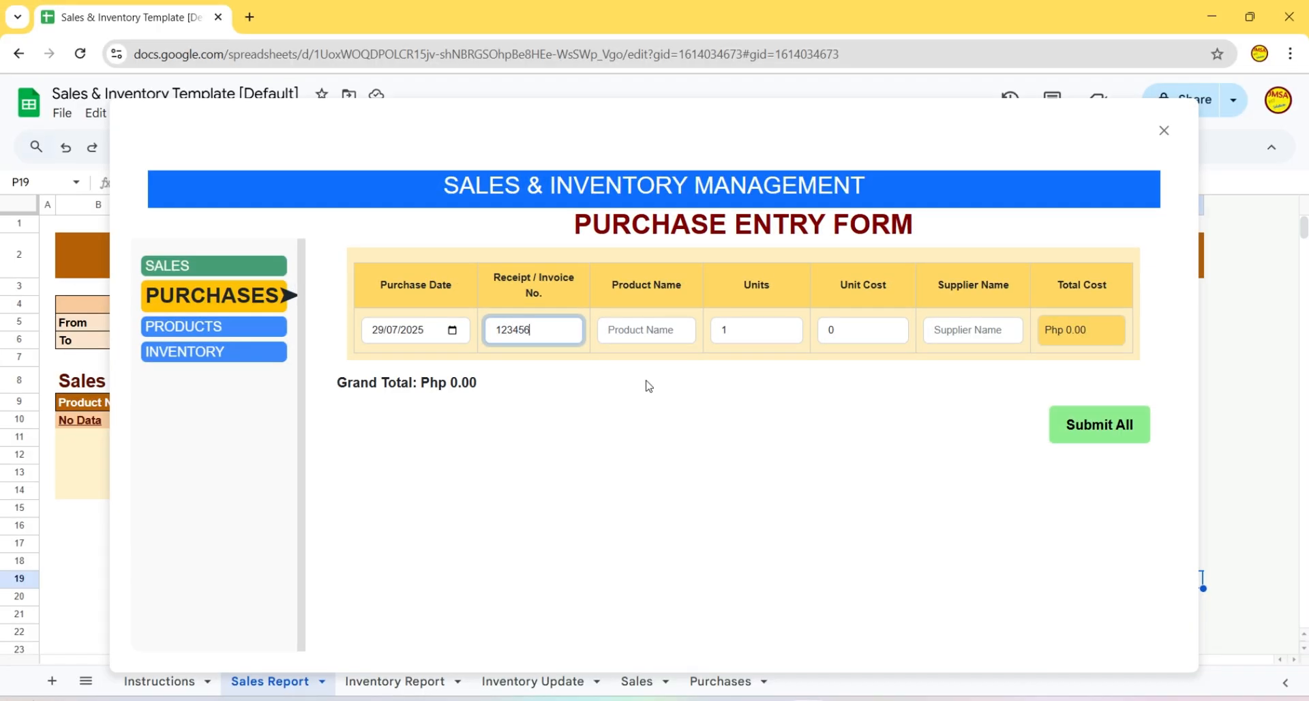
{"action": "left_click", "coordinate": [649, 329]}
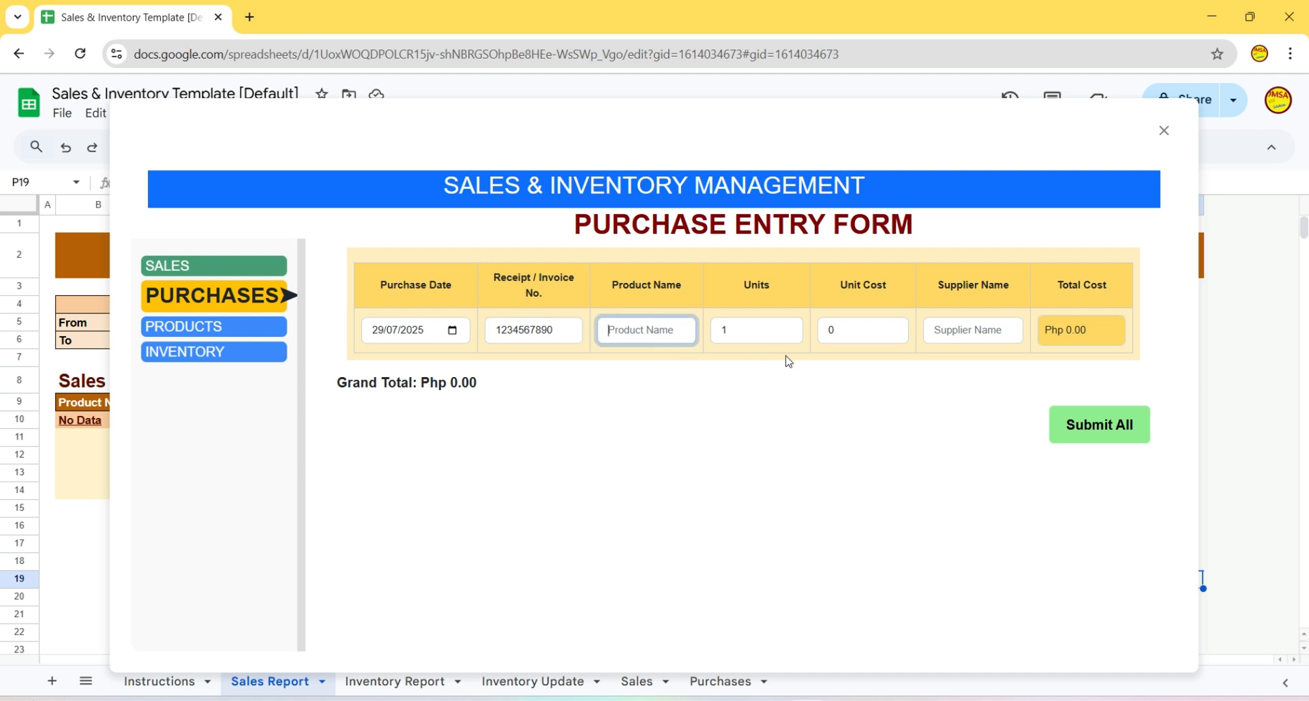
{"action": "type", "text": "Katol 1box"}
- Enter 50 units at unit cost 56 from supplier KatolExpert and submit the purchase
{"action": "left_click", "coordinate": [767, 334]}
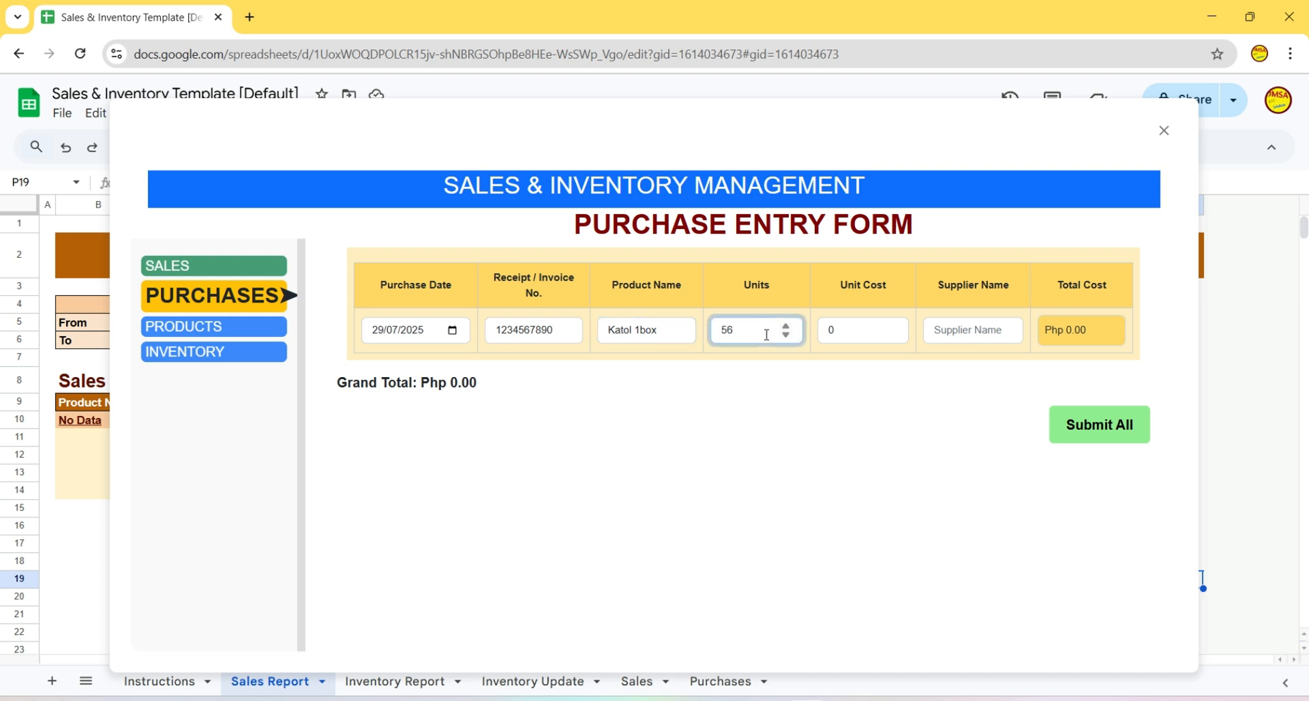
{"action": "double_click", "coordinate": [743, 328]}
{"action": "type", "text": "50"}
{"action": "double_click", "coordinate": [851, 335]}
{"action": "type", "text": "56"}
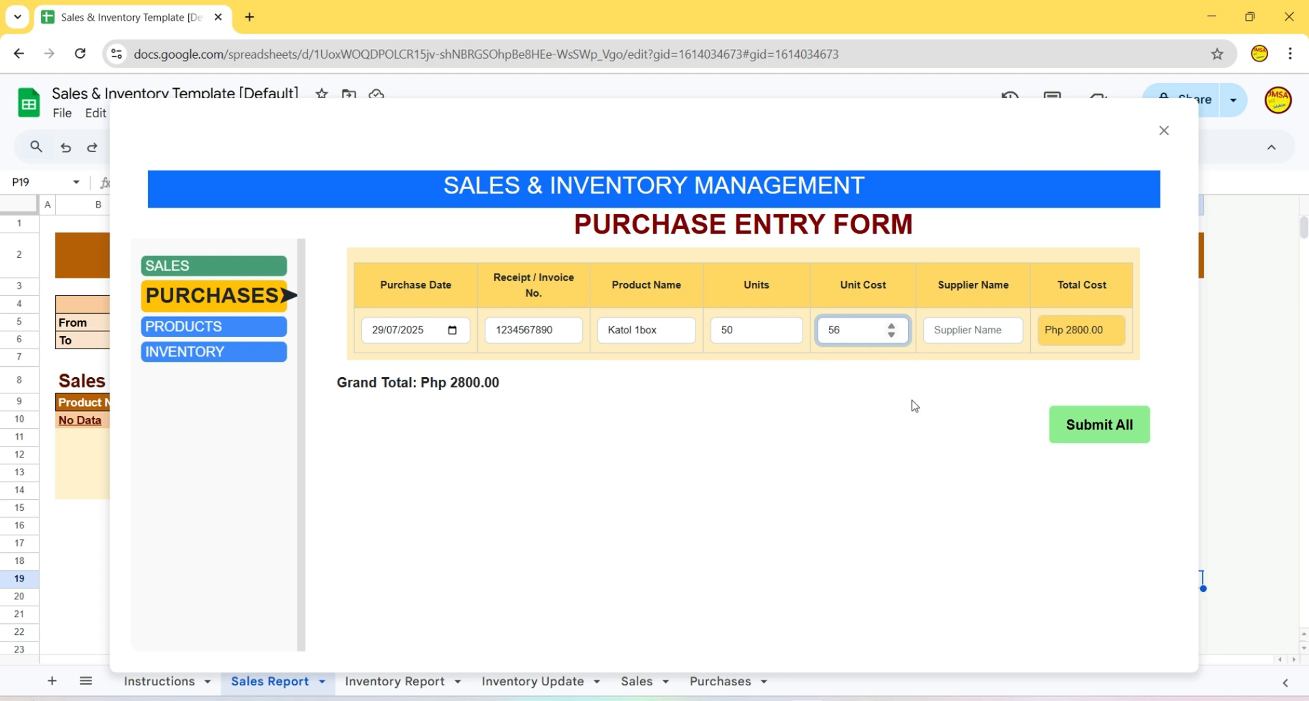
{"action": "left_click", "coordinate": [965, 334]}
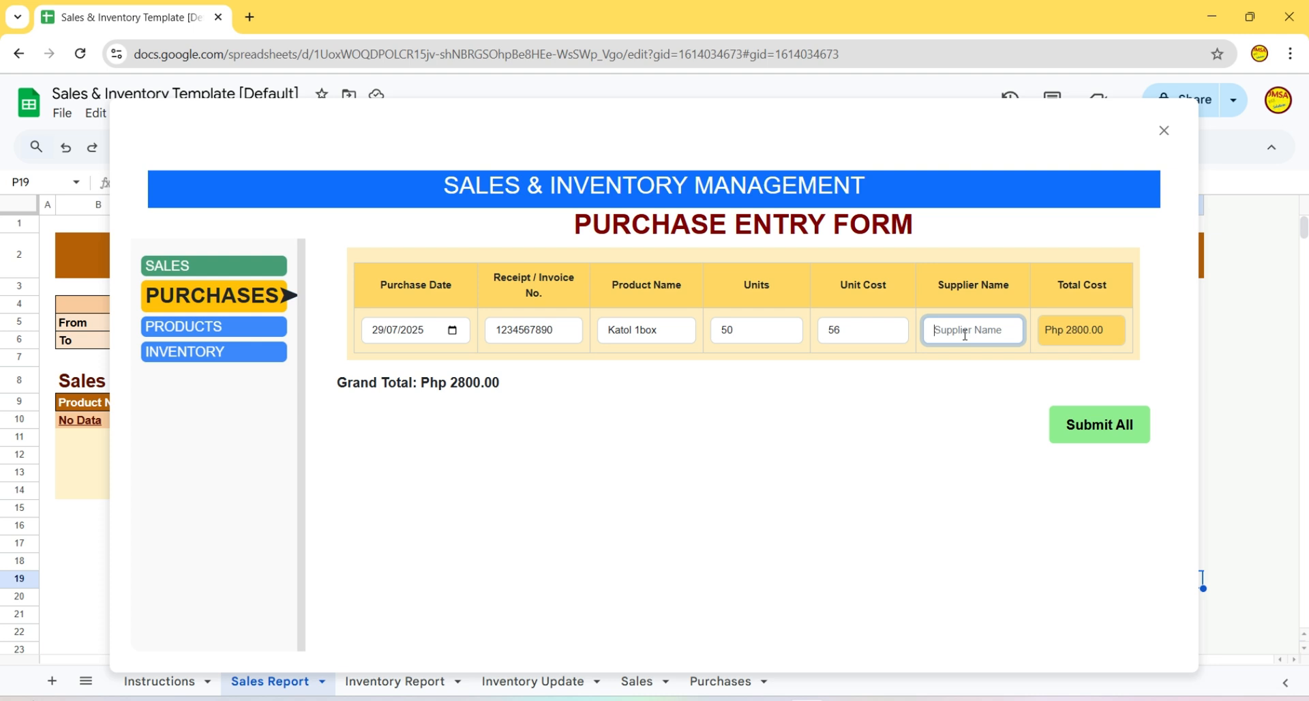
{"action": "type", "text": "KatolExpert"}
{"action": "key", "text": "Return"}
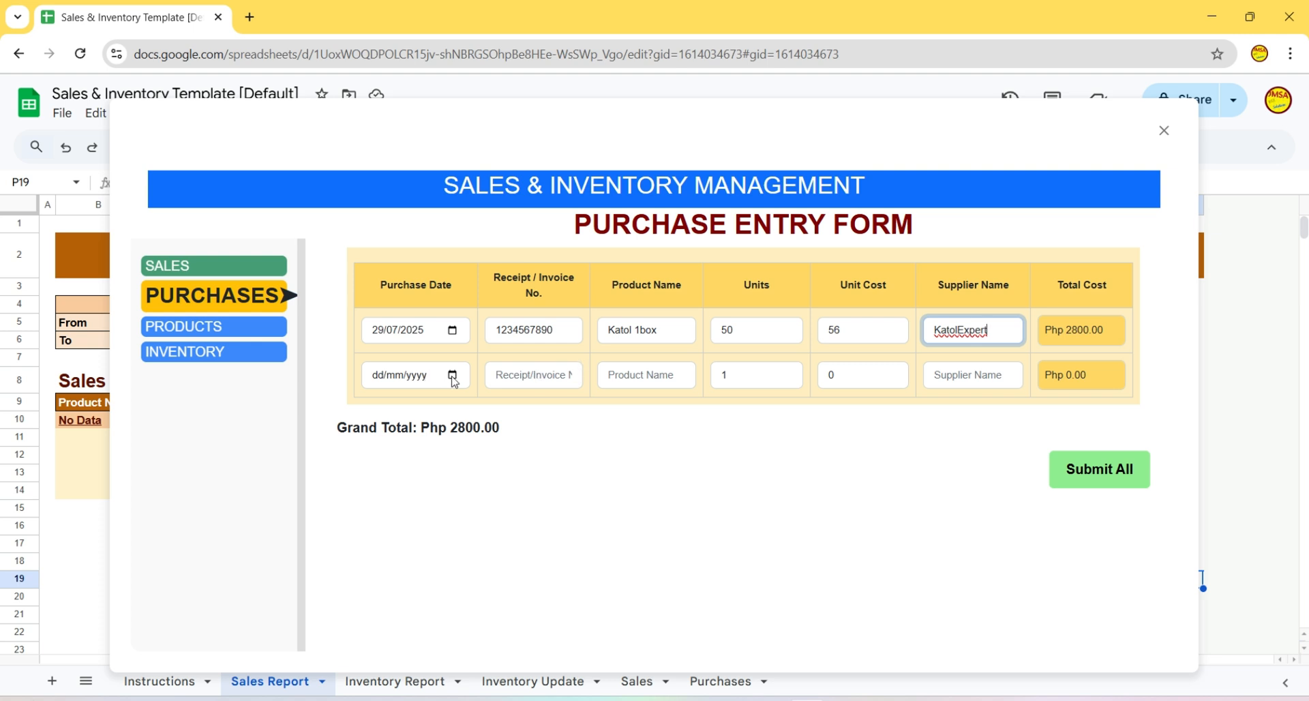
{"action": "left_click", "coordinate": [1088, 472]}
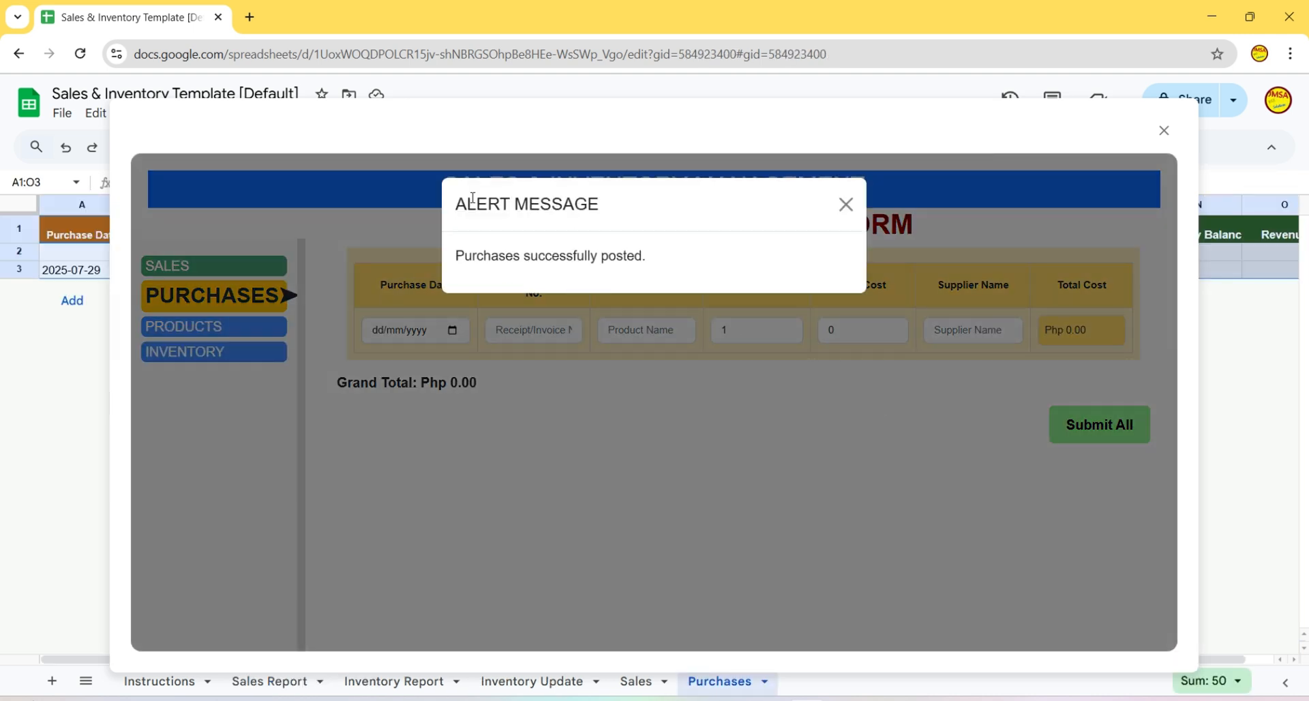
- Dismiss the alert and check Product List & Prices, showing Katol 1box at cost 56.00, price 0.00
{"action": "left_click", "coordinate": [371, 178]}
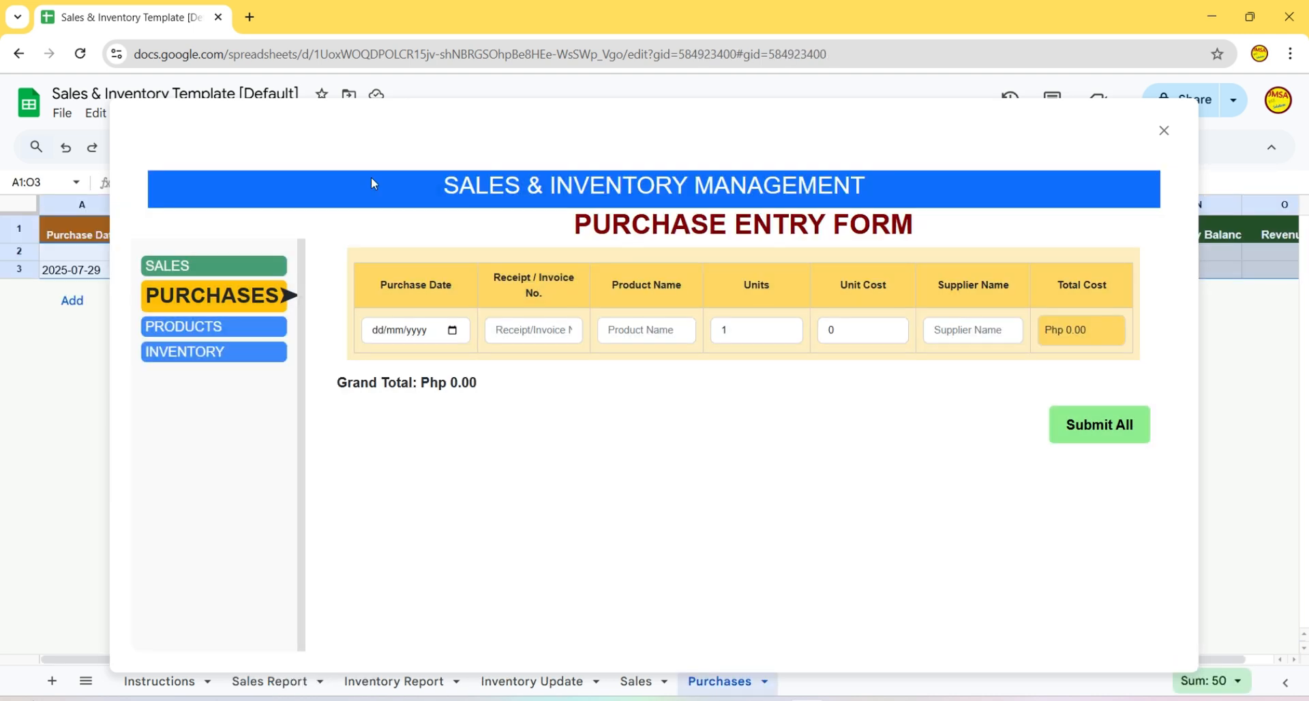
{"action": "left_click", "coordinate": [199, 267]}
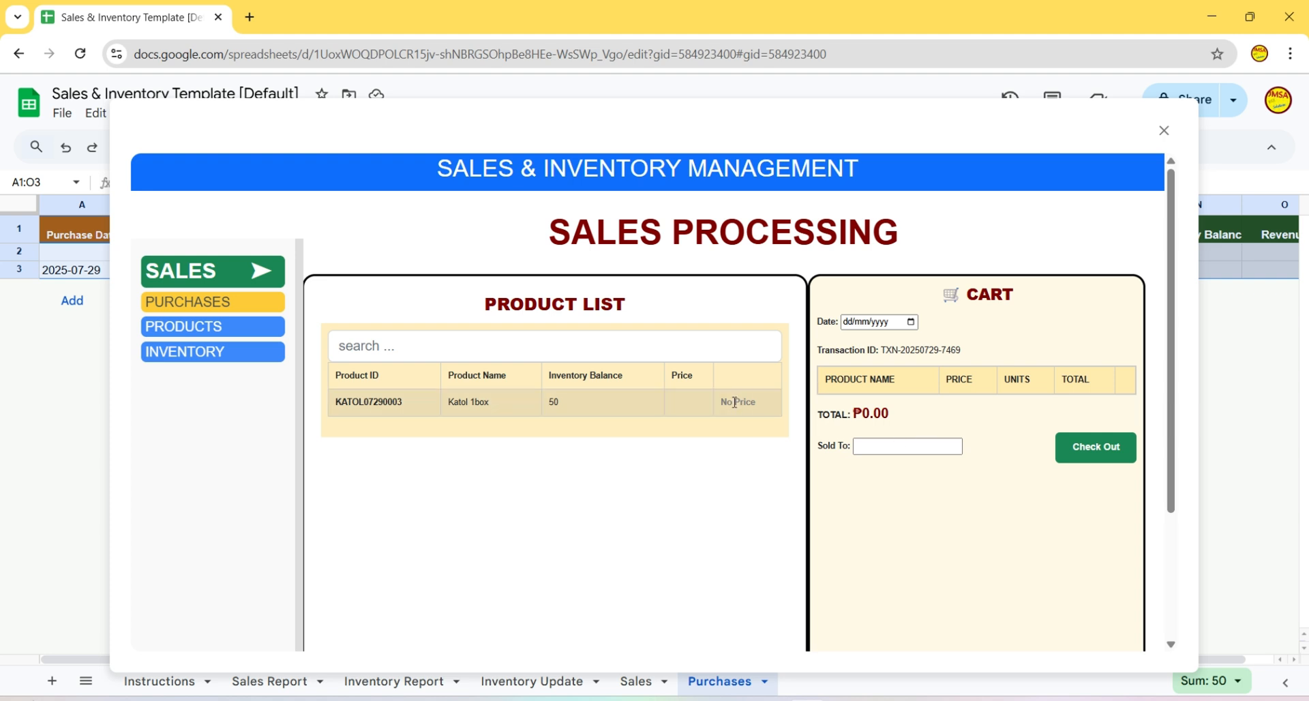
{"action": "left_click", "coordinate": [220, 333]}
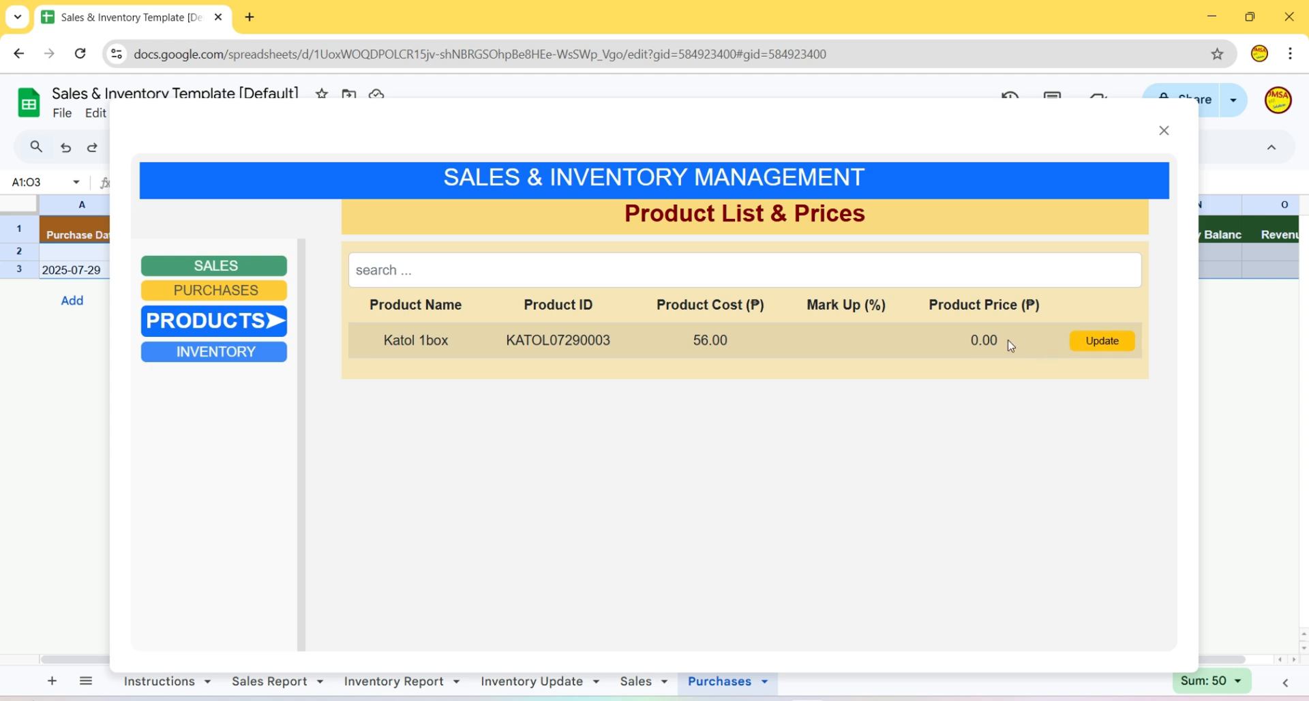
- Update Katol 1box with a 20% mark-up so its price becomes 67.20
{"action": "left_click", "coordinate": [1089, 345]}
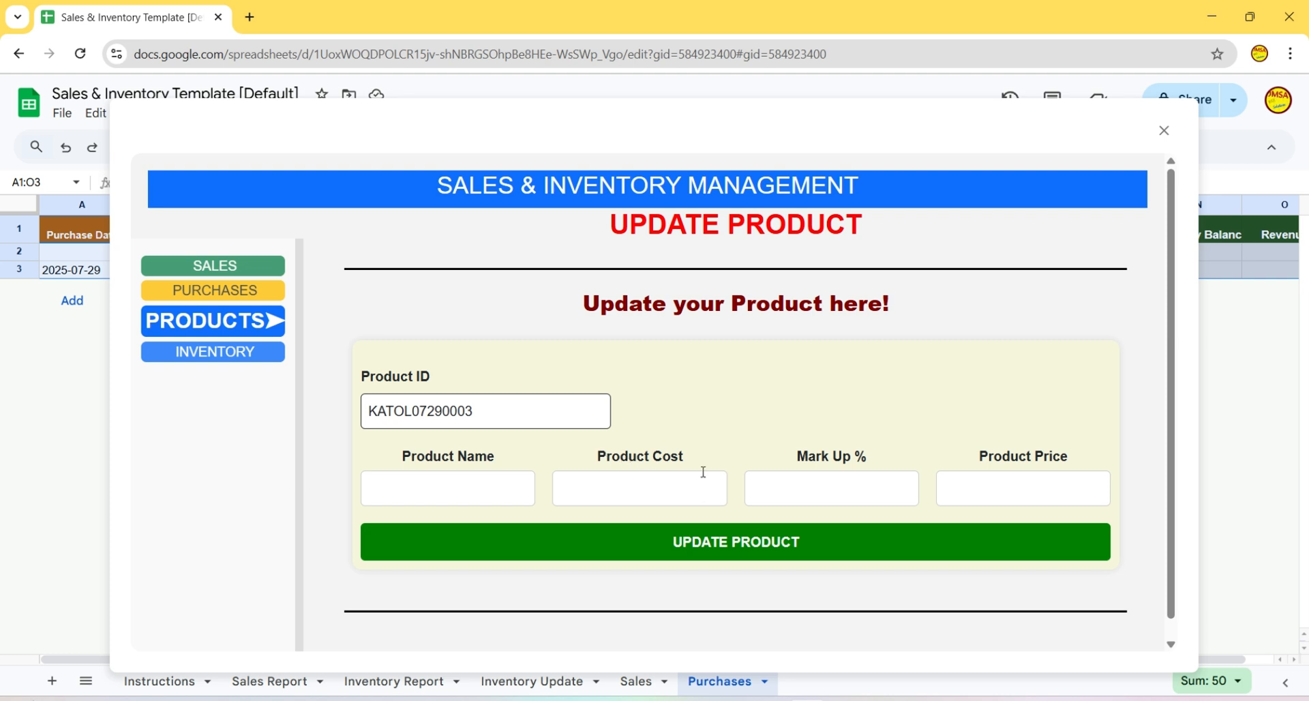
{"action": "left_click", "coordinate": [827, 492]}
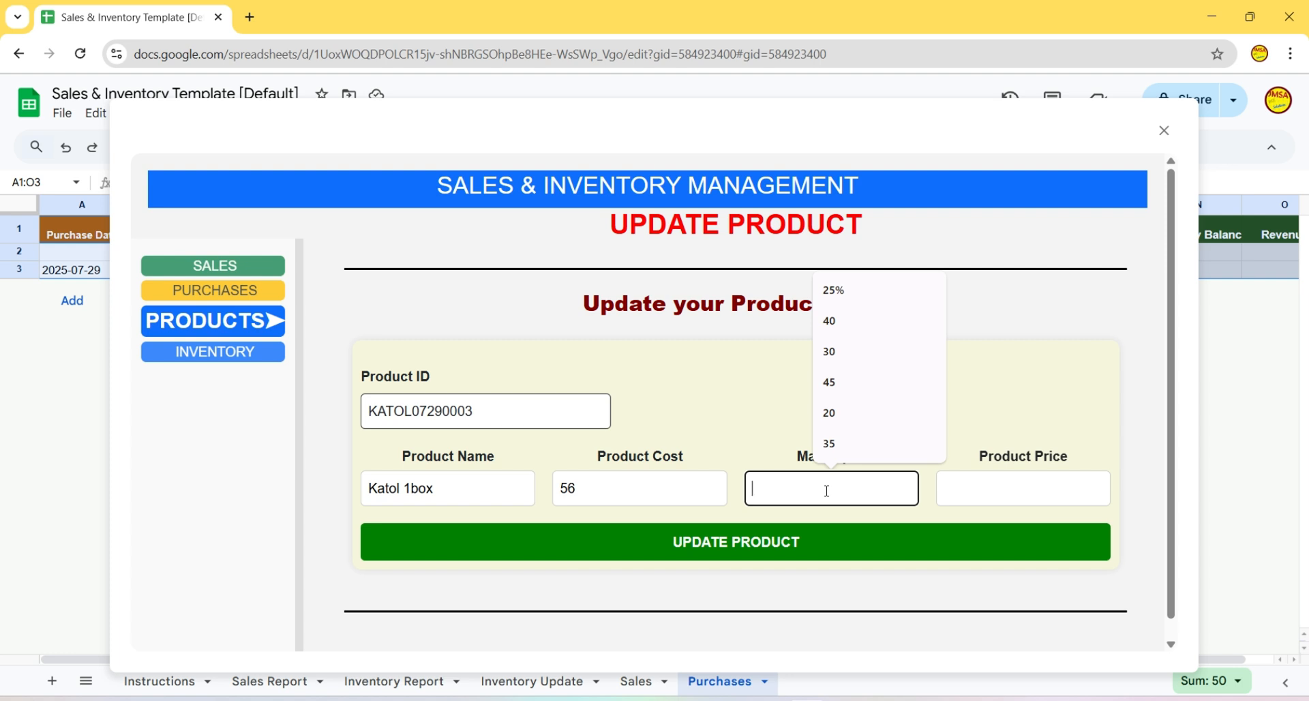
{"action": "type", "text": "25"}
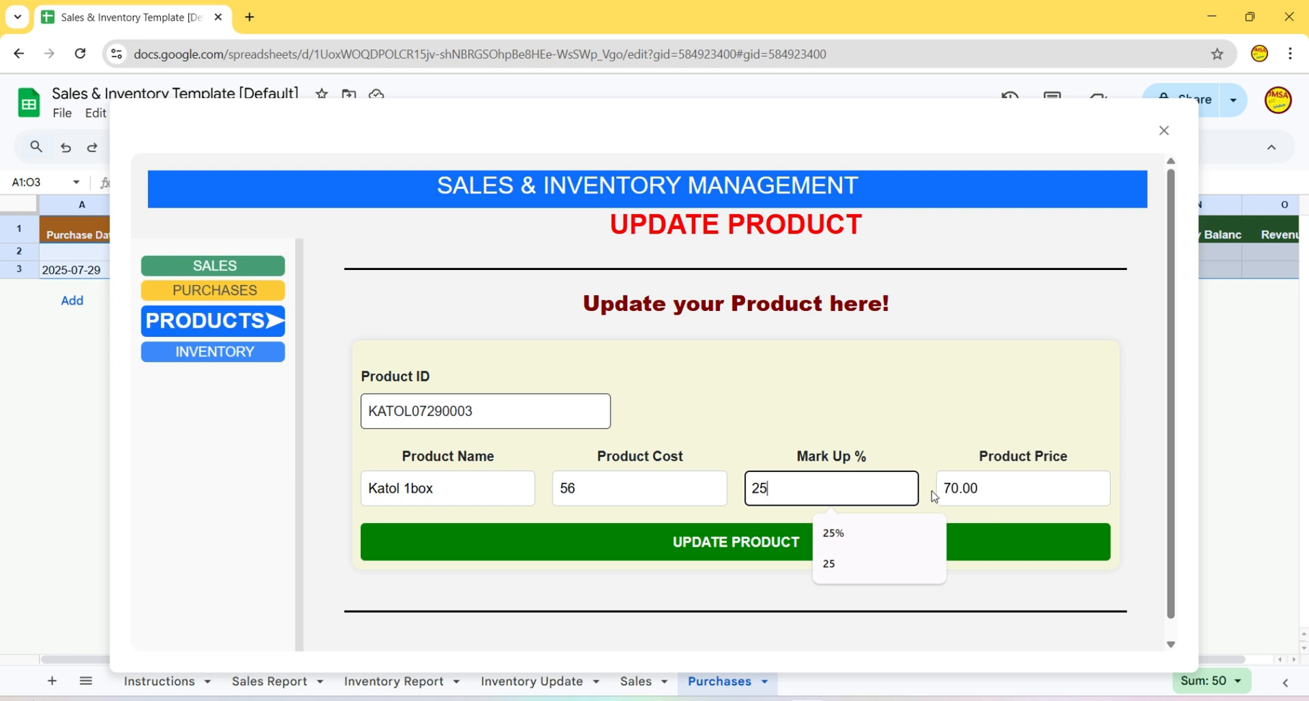
{"action": "key", "text": "BackSpace"}
{"action": "key", "text": "BackSpace"}
{"action": "type", "text": "30"}
{"action": "double_click", "coordinate": [788, 492]}
{"action": "key", "text": "BackSpace"}
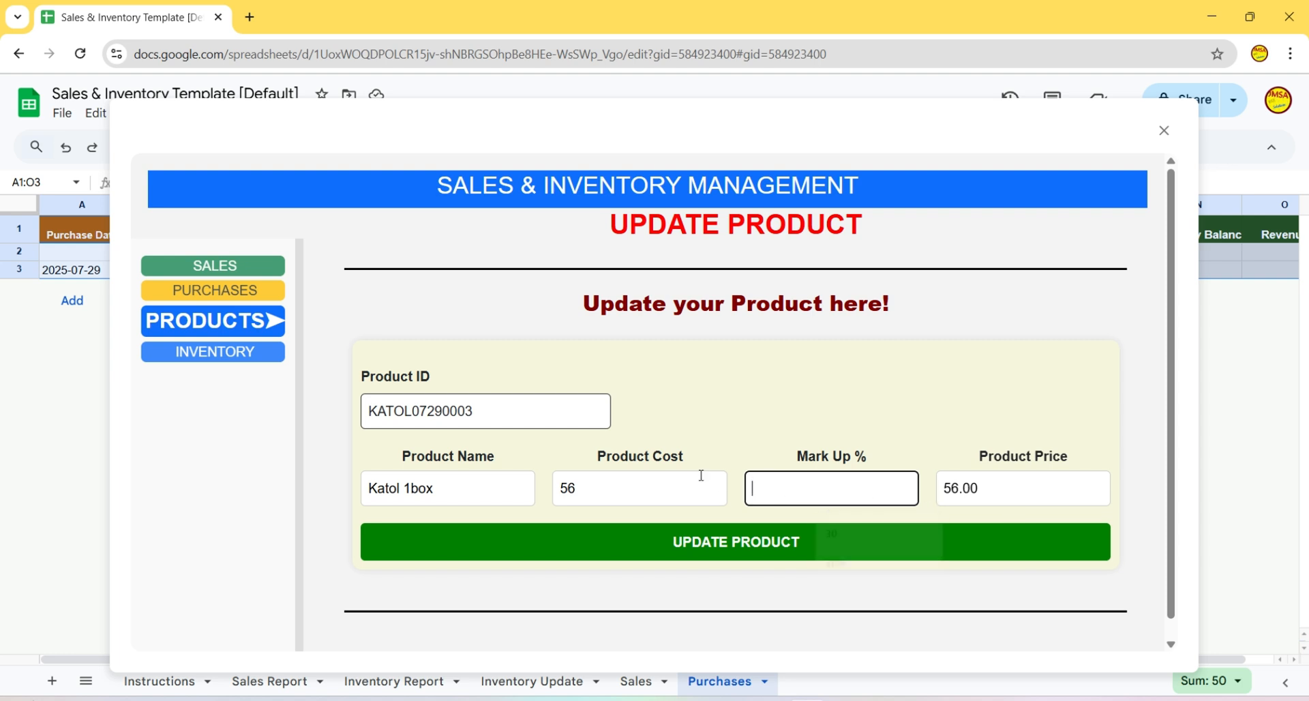
{"action": "type", "text": "20"}
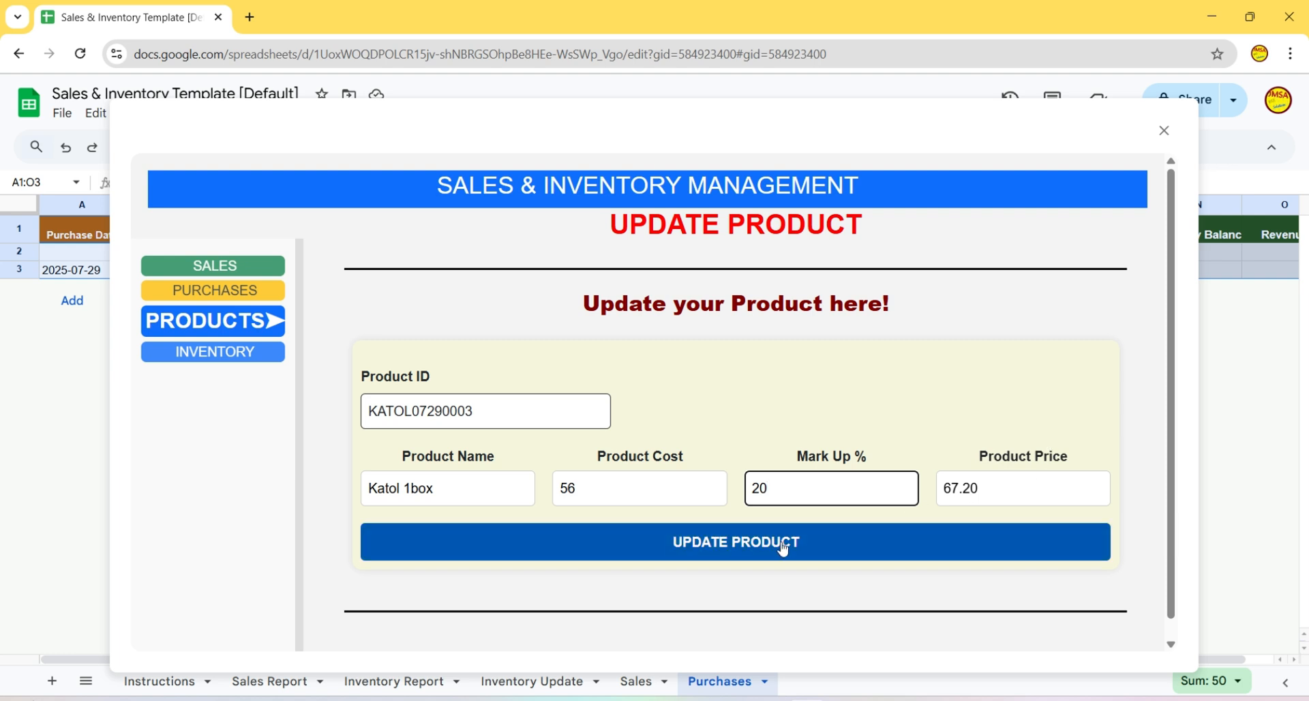
{"action": "left_click", "coordinate": [757, 549]}
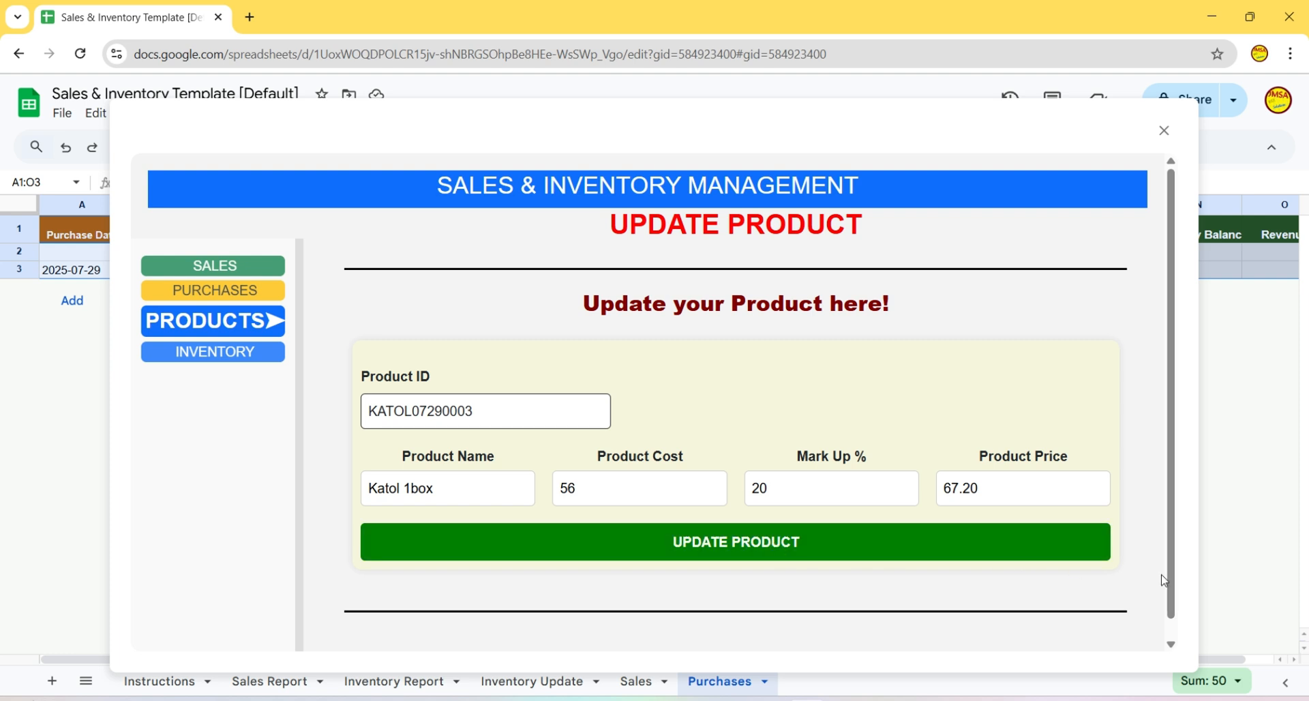
{"action": "left_click", "coordinate": [747, 556]}
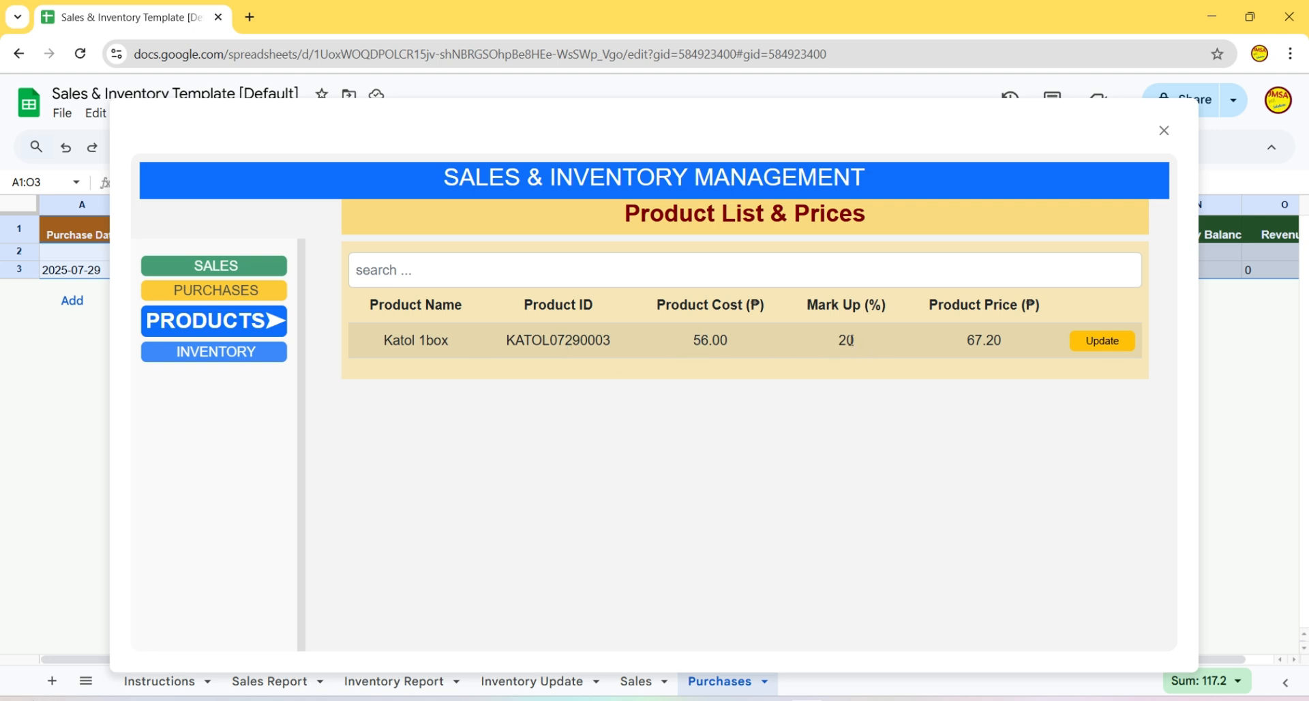
- Add Katol 1box to the sales cart and adjust its quantity to 9 units
{"action": "left_click", "coordinate": [239, 270]}
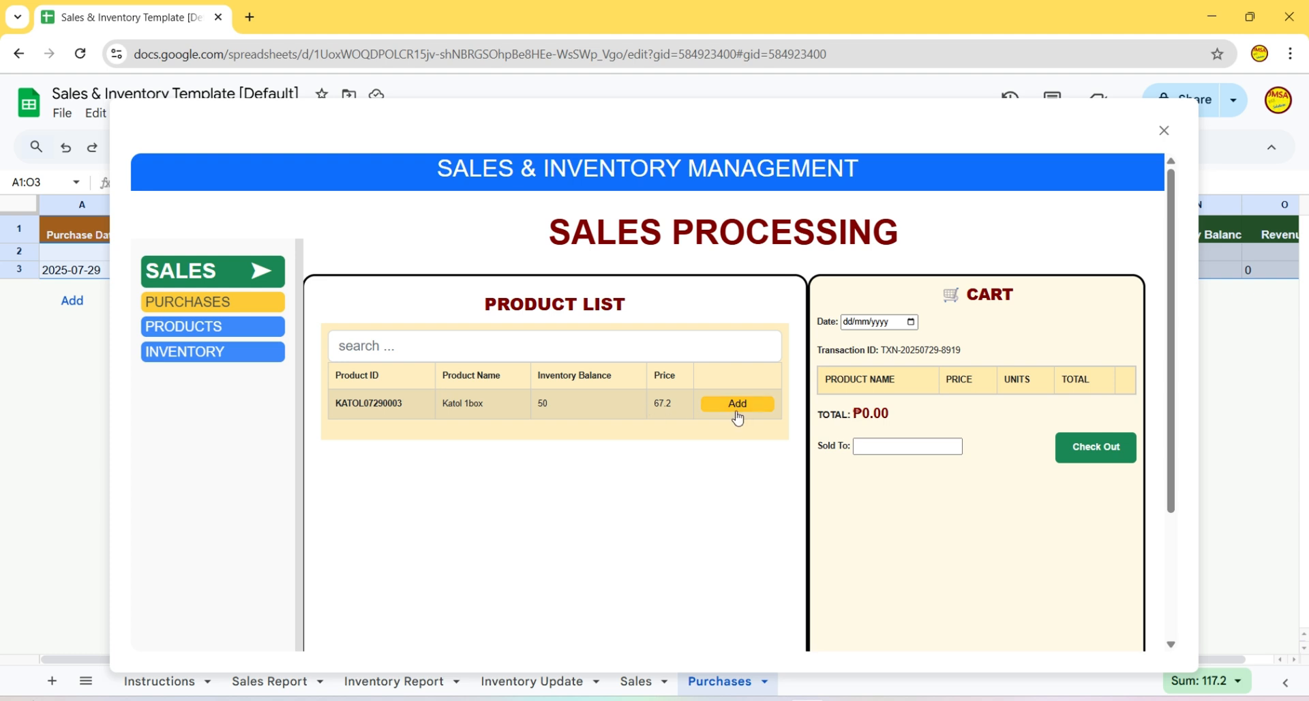
{"action": "left_click", "coordinate": [741, 406]}
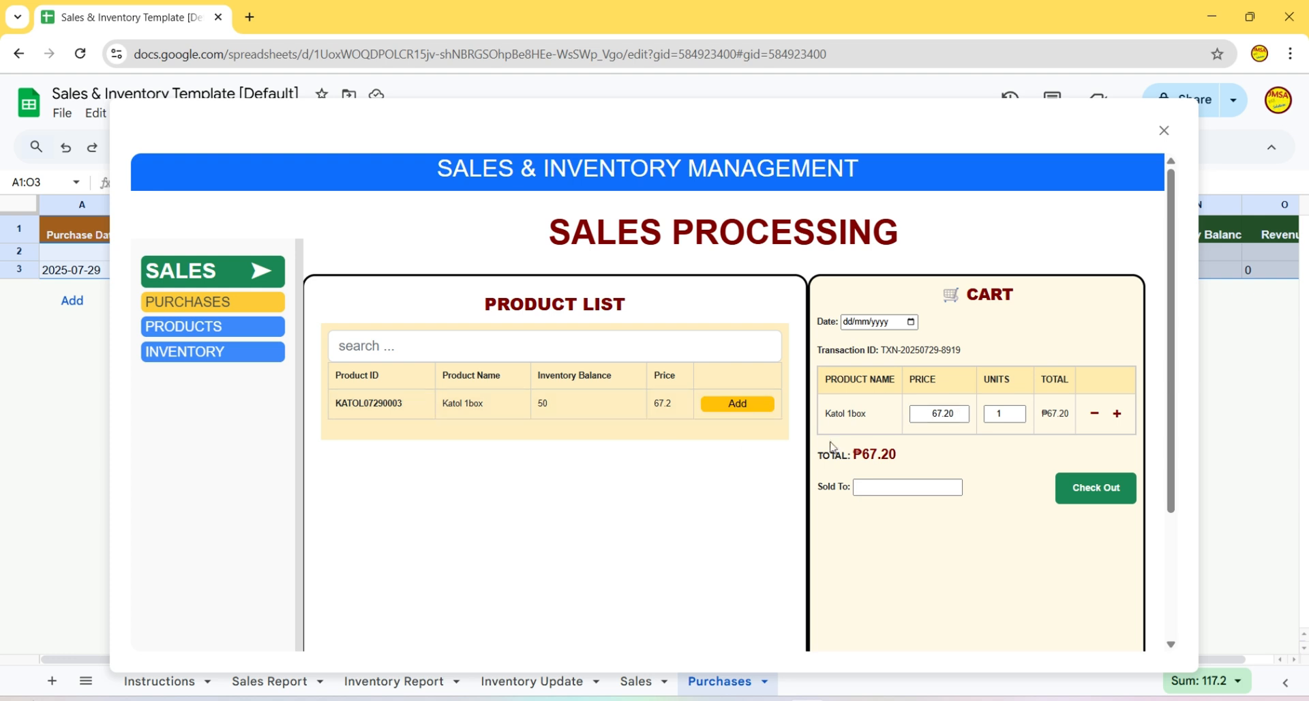
{"action": "left_click", "coordinate": [1119, 419]}
{"action": "left_click", "coordinate": [1119, 428]}
{"action": "left_click", "coordinate": [1118, 428]}
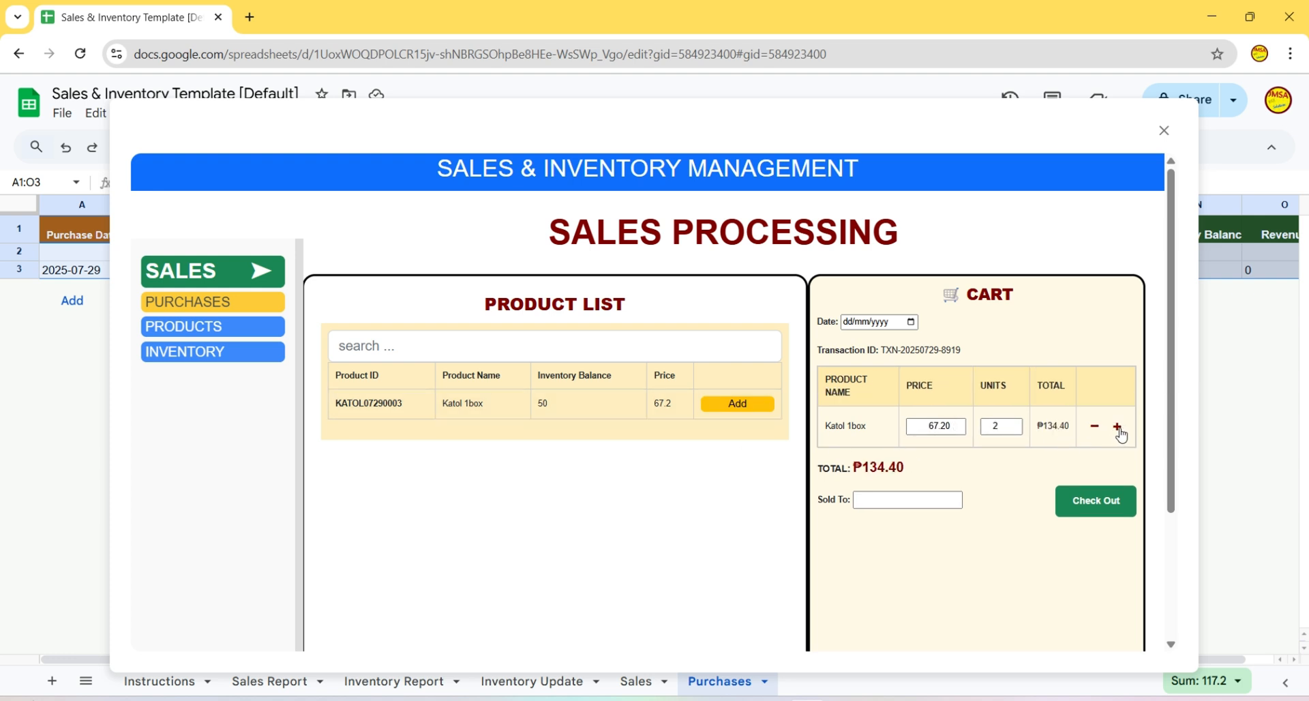
{"action": "left_click", "coordinate": [1119, 428]}
{"action": "left_click", "coordinate": [1119, 428]}
{"action": "left_click", "coordinate": [1119, 428]}
{"action": "left_click", "coordinate": [1119, 429]}
{"action": "left_click", "coordinate": [1119, 429]}
{"action": "left_click", "coordinate": [1118, 428]}
{"action": "left_click", "coordinate": [1119, 429]}
{"action": "left_click", "coordinate": [1095, 428]}
{"action": "left_click", "coordinate": [1095, 427]}
{"action": "left_click", "coordinate": [1095, 428]}
{"action": "left_click", "coordinate": [1095, 428]}
{"action": "left_click", "coordinate": [1095, 428]}
{"action": "left_click", "coordinate": [1095, 428]}
{"action": "left_click", "coordinate": [1096, 428]}
- Change the Katol 1box cart price to 80.00, making the total ₱720.00
{"action": "triple_click", "coordinate": [1122, 429]}
{"action": "left_click", "coordinate": [936, 426]}
{"action": "double_click", "coordinate": [935, 427]}
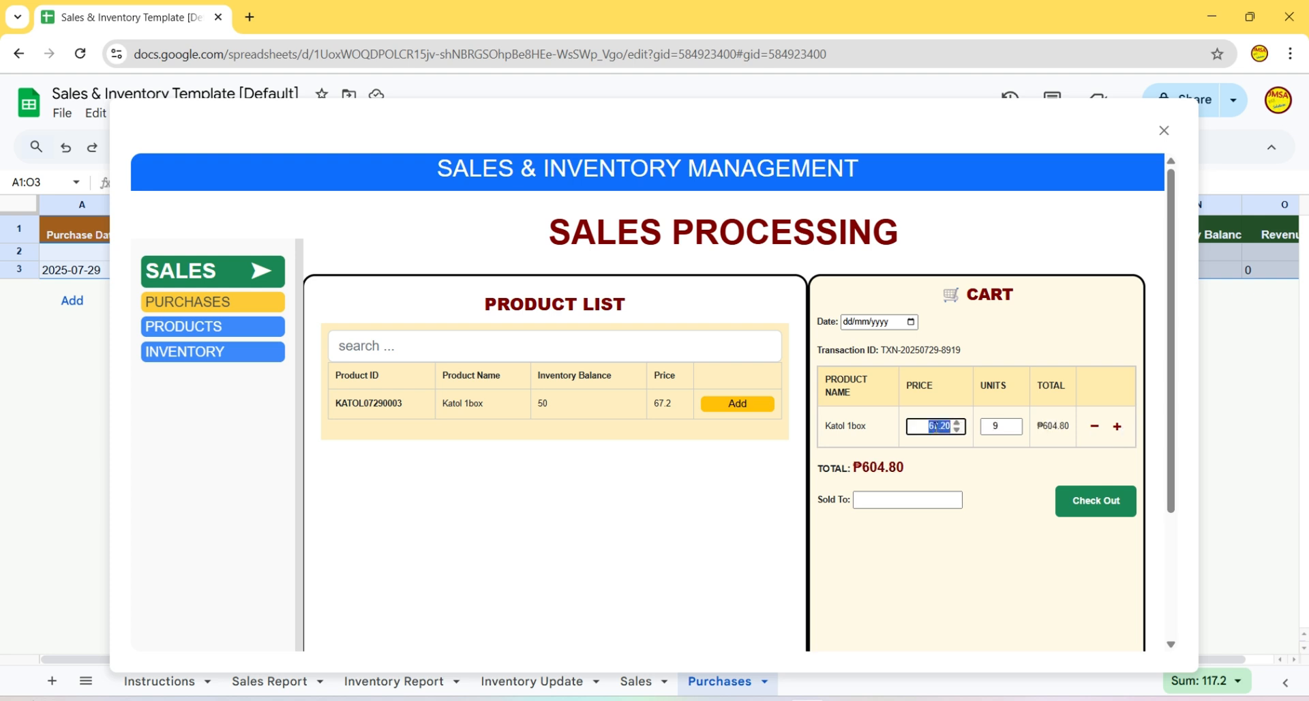
{"action": "left_click", "coordinate": [936, 427]}
{"action": "left_click", "coordinate": [976, 464]}
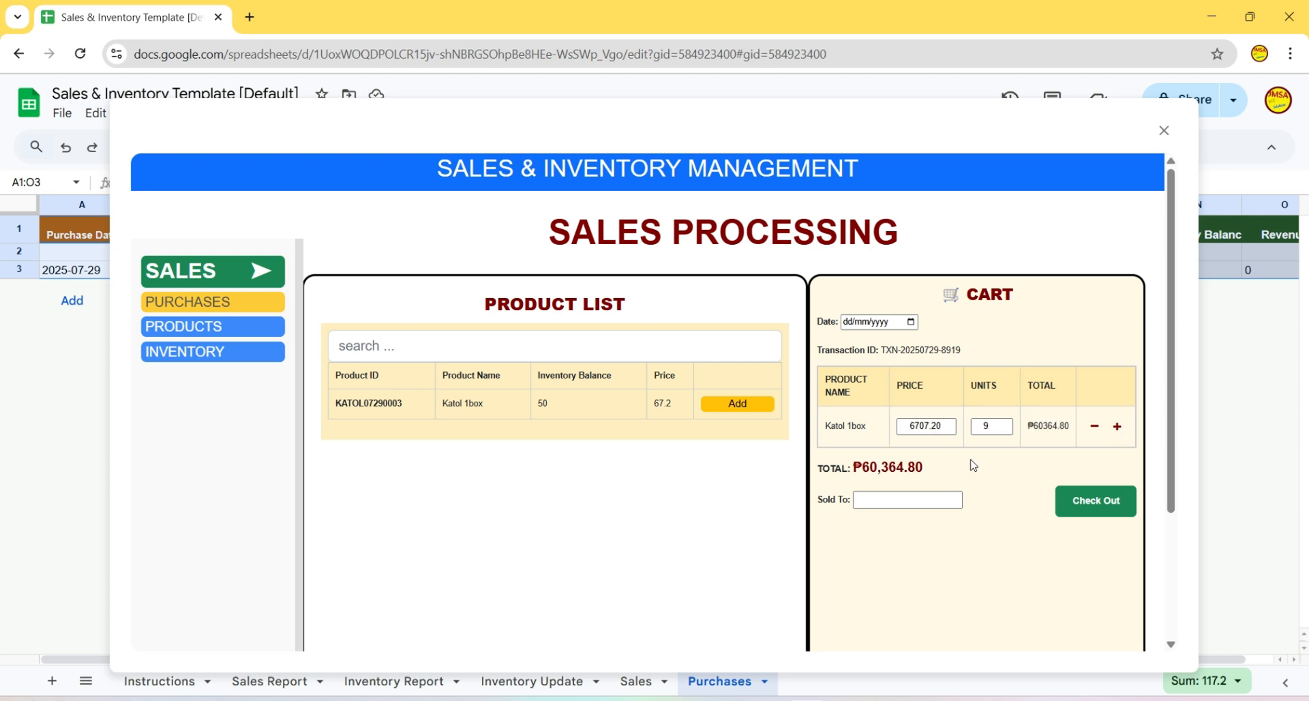
{"action": "double_click", "coordinate": [923, 427]}
{"action": "type", "text": "70"}
{"action": "left_click", "coordinate": [975, 501]}
{"action": "double_click", "coordinate": [939, 427]}
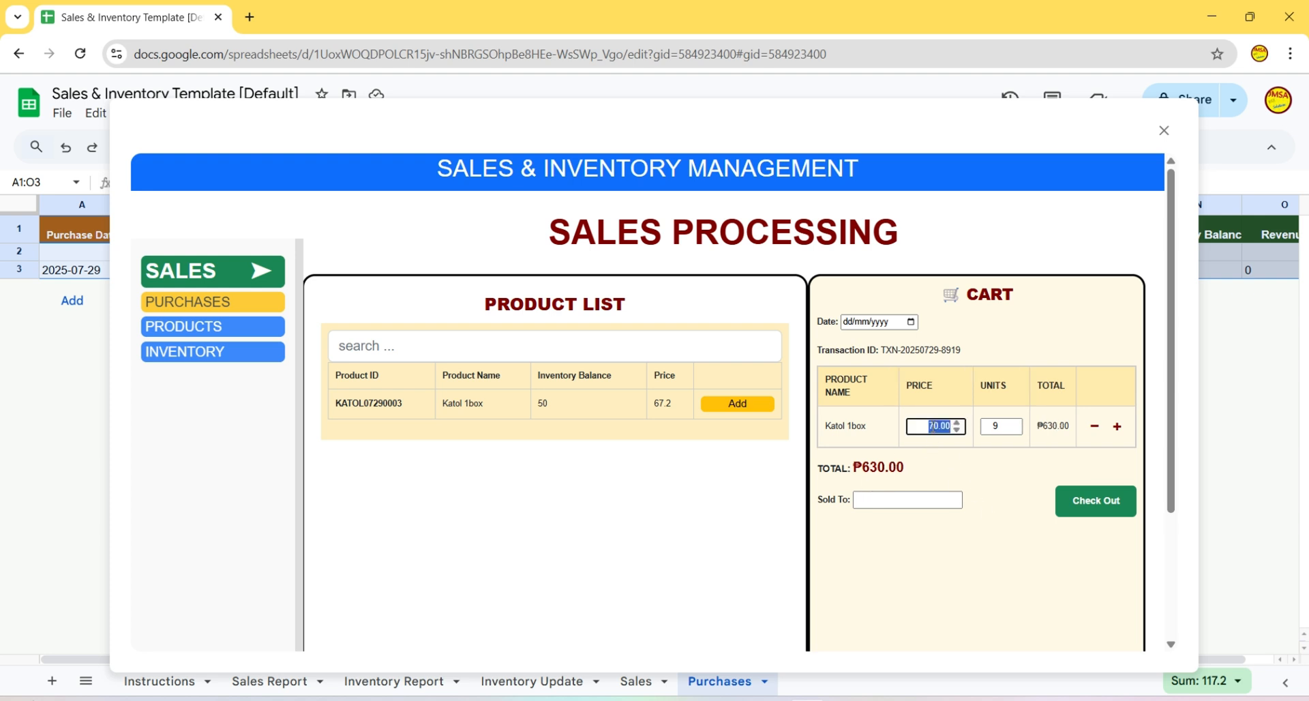
{"action": "type", "text": "80"}
{"action": "left_click", "coordinate": [970, 519]}
{"action": "left_click", "coordinate": [218, 303]}
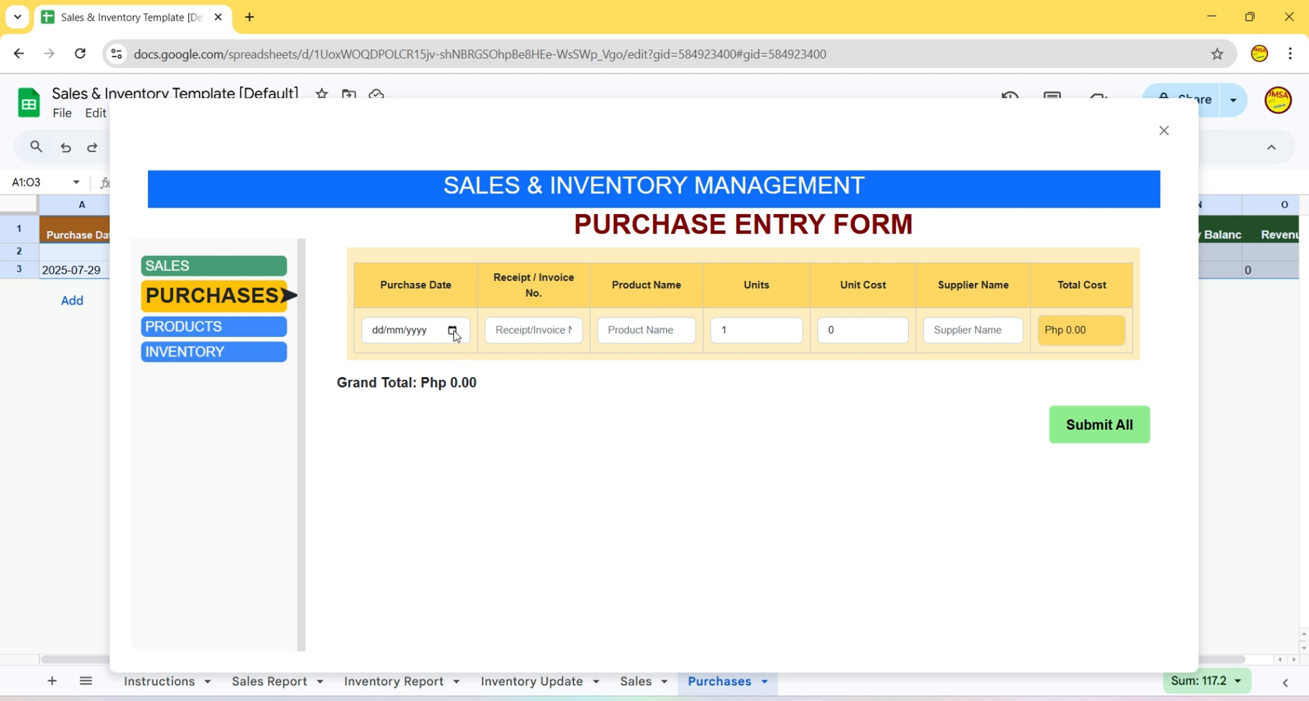
- Fill the first purchase row: 29/07/2025, 60 SabonPanlaba 1bar at 45 from Sabonero
{"action": "left_click", "coordinate": [453, 331]}
{"action": "left_click", "coordinate": [437, 517]}
{"action": "left_click", "coordinate": [536, 334]}
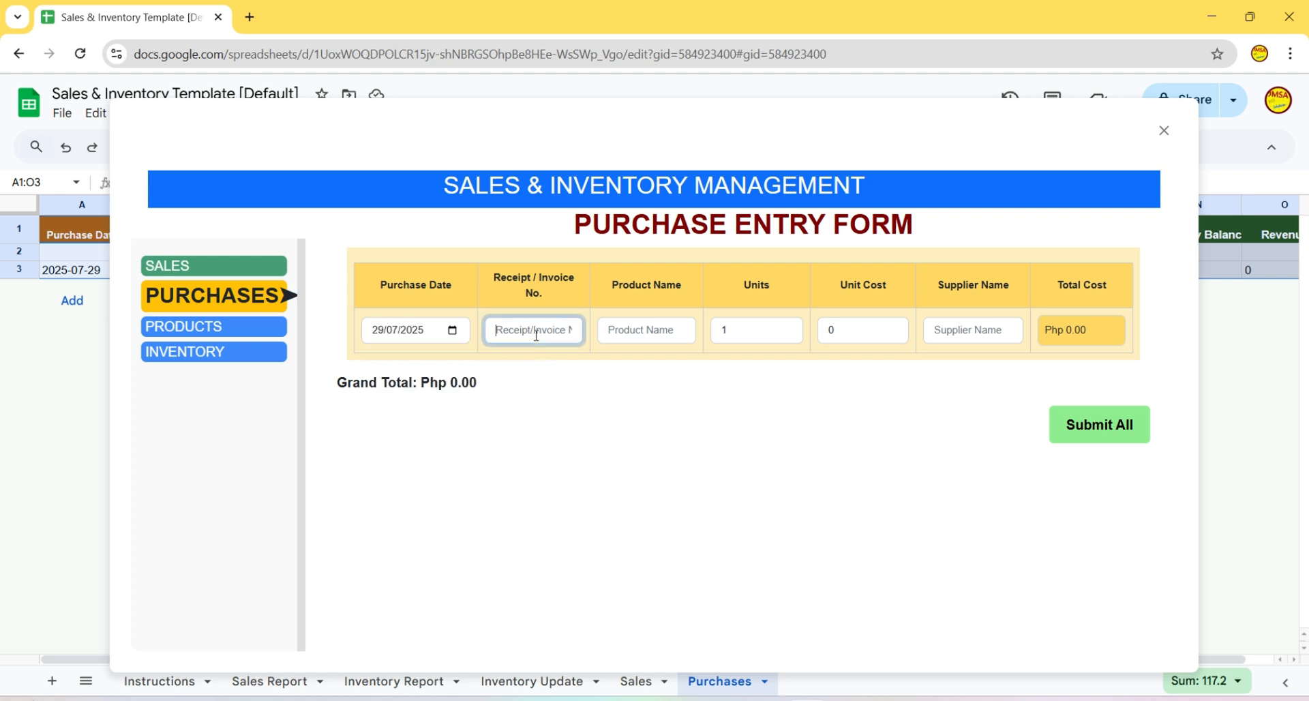
{"action": "type", "text": "12638172631"}
{"action": "left_click", "coordinate": [631, 337]}
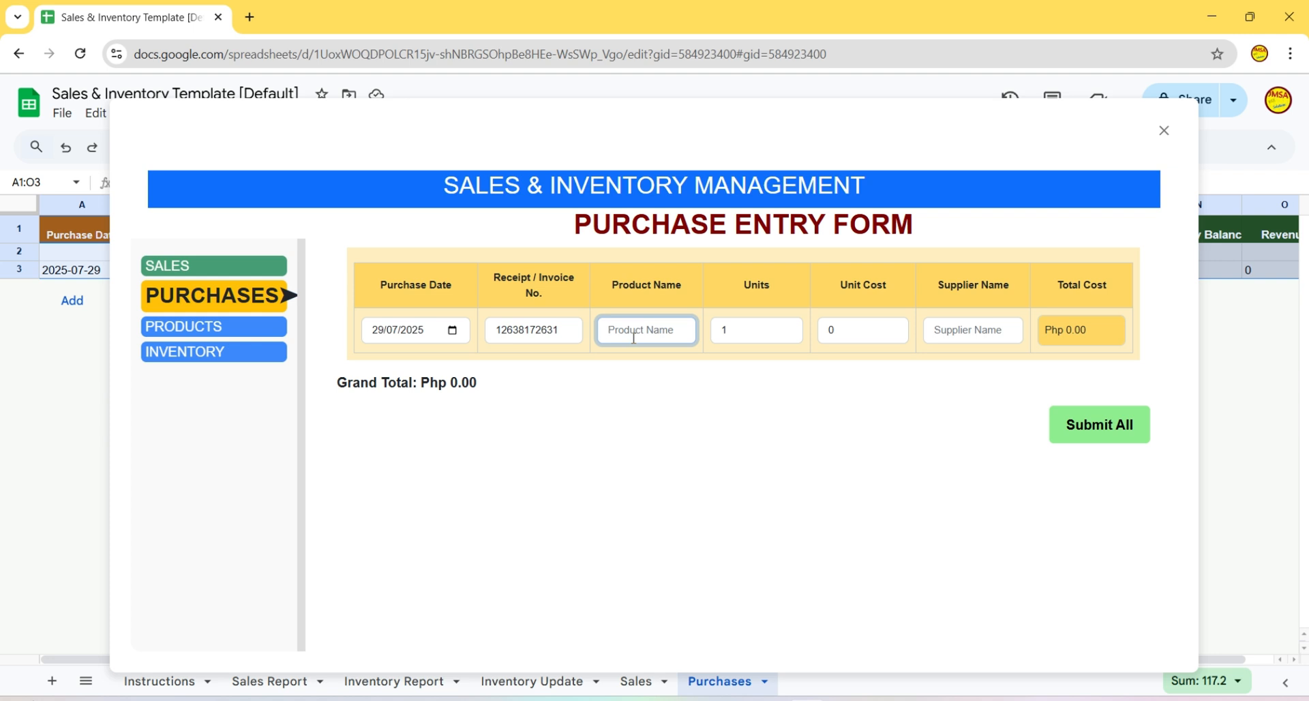
{"action": "type", "text": "S"}
{"action": "type", "text": "abonPanlaba "}
{"action": "type", "text": "1bar"}
{"action": "key", "text": "Tab"}
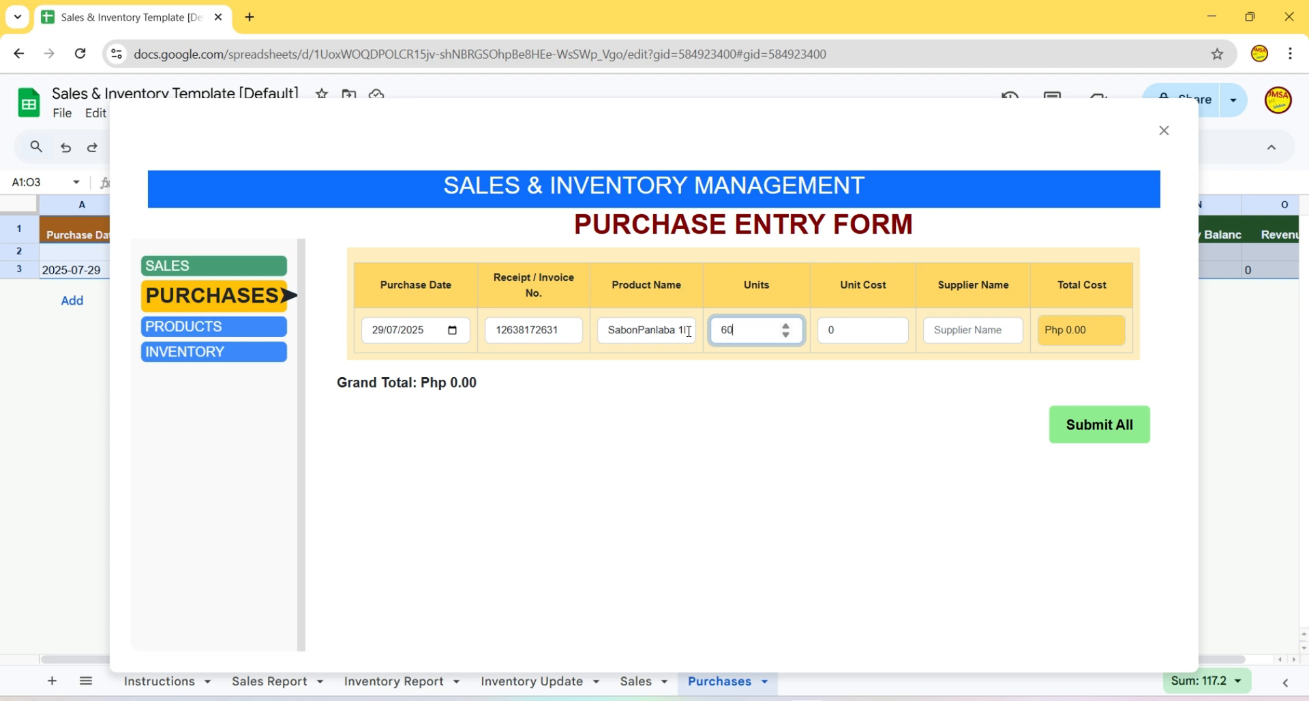
{"action": "key", "text": "Tab"}
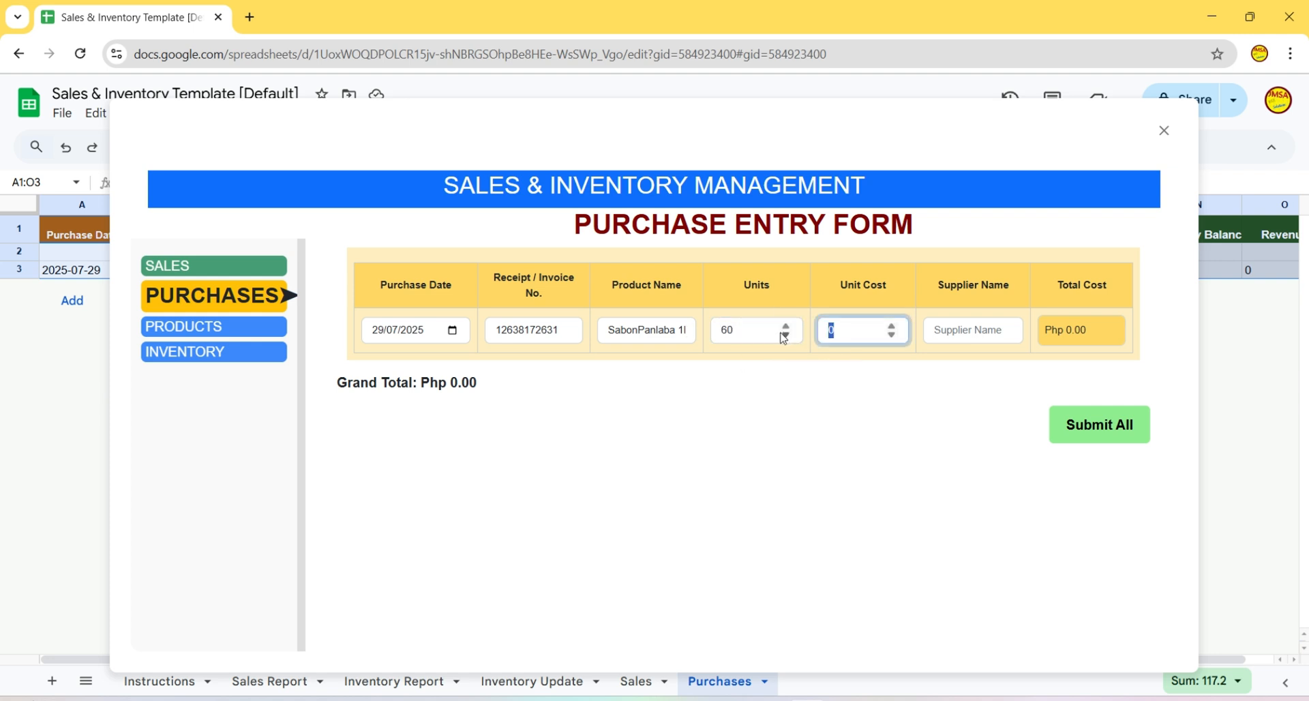
{"action": "type", "text": "45"}
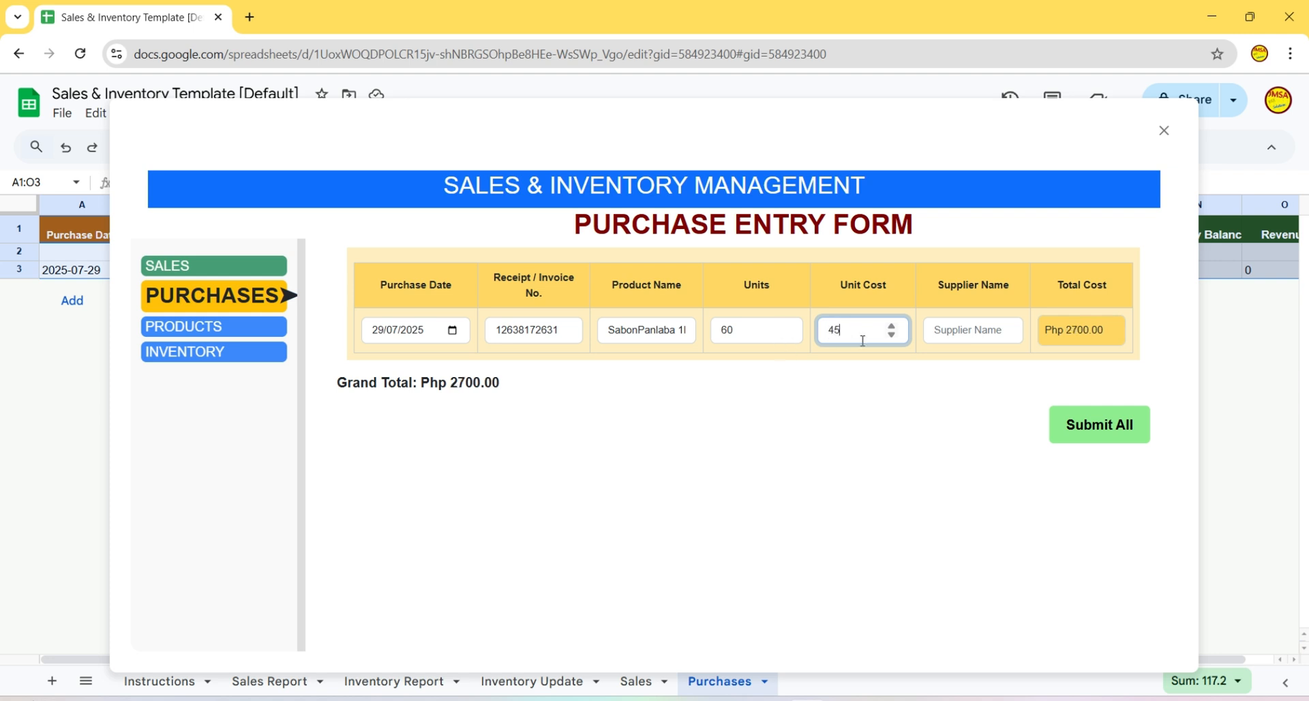
{"action": "left_click", "coordinate": [948, 334]}
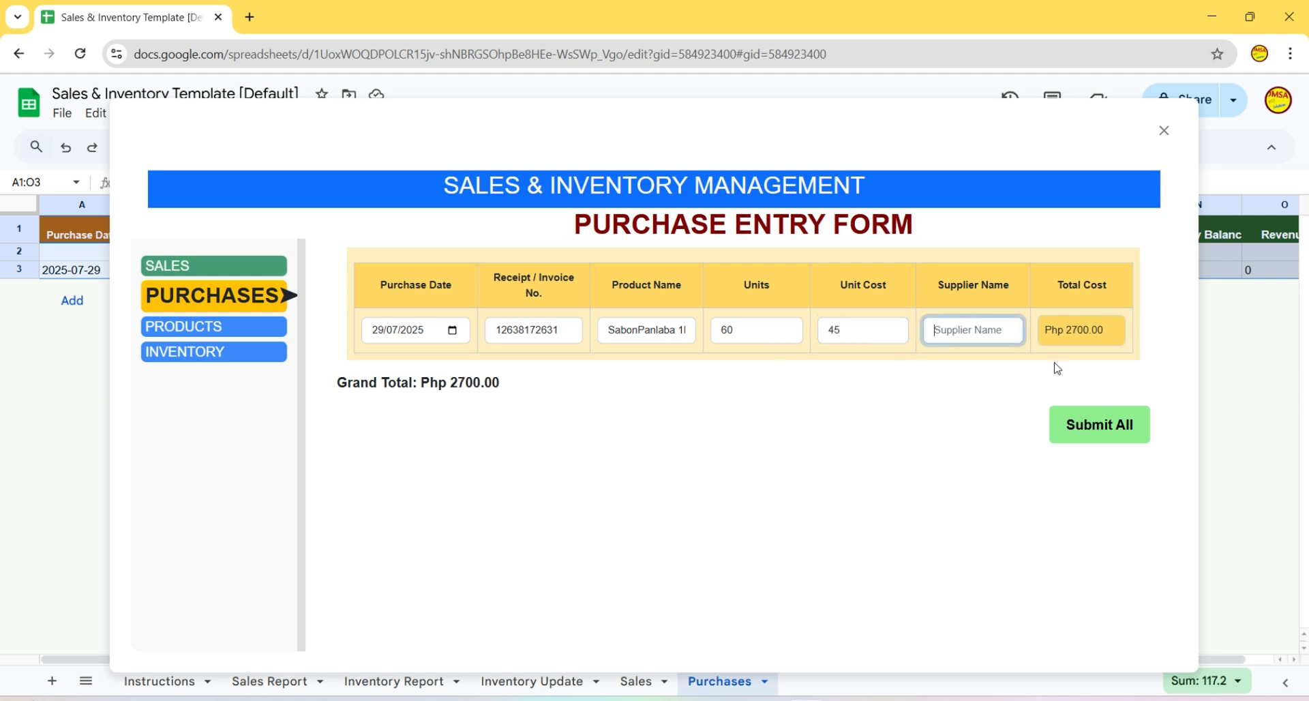
{"action": "type", "text": "Sabonero"}
{"action": "key", "text": "Return"}
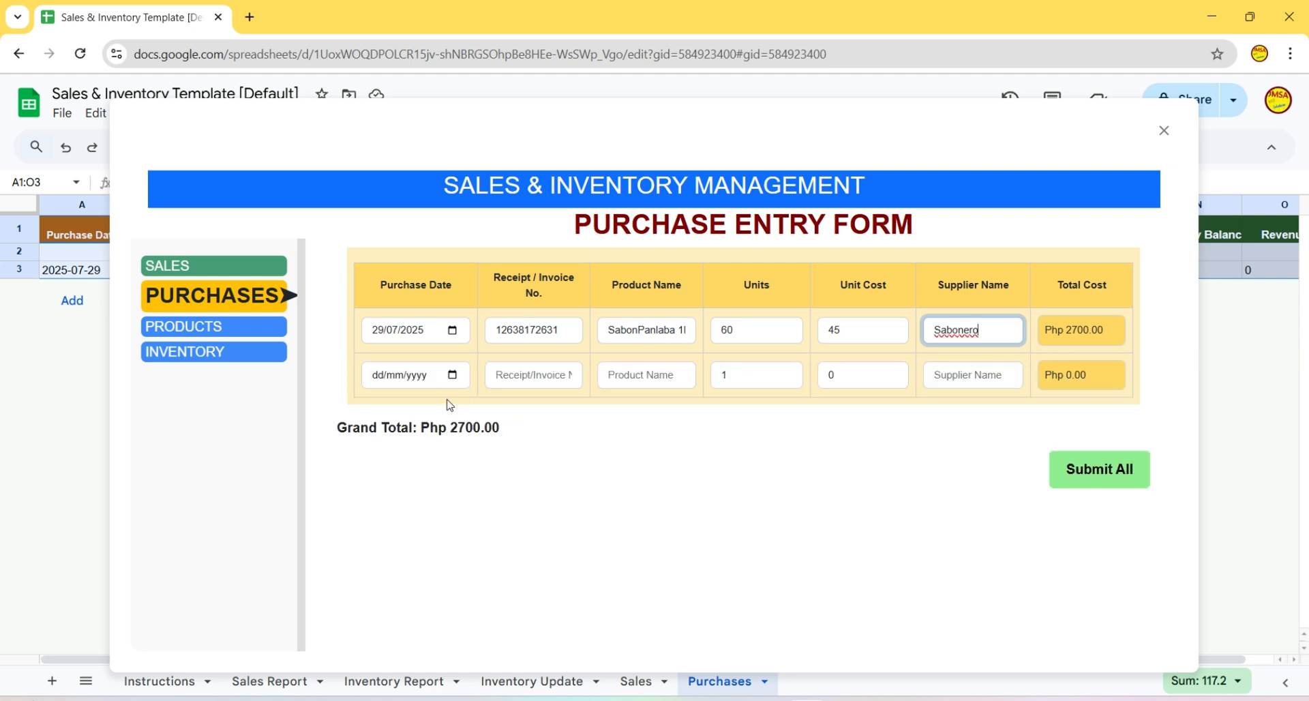
- Add a second row of 100 SabonPanligo 1box at 25, same receipt and supplier, and submit both
{"action": "left_click", "coordinate": [452, 375]}
{"action": "left_click", "coordinate": [437, 560]}
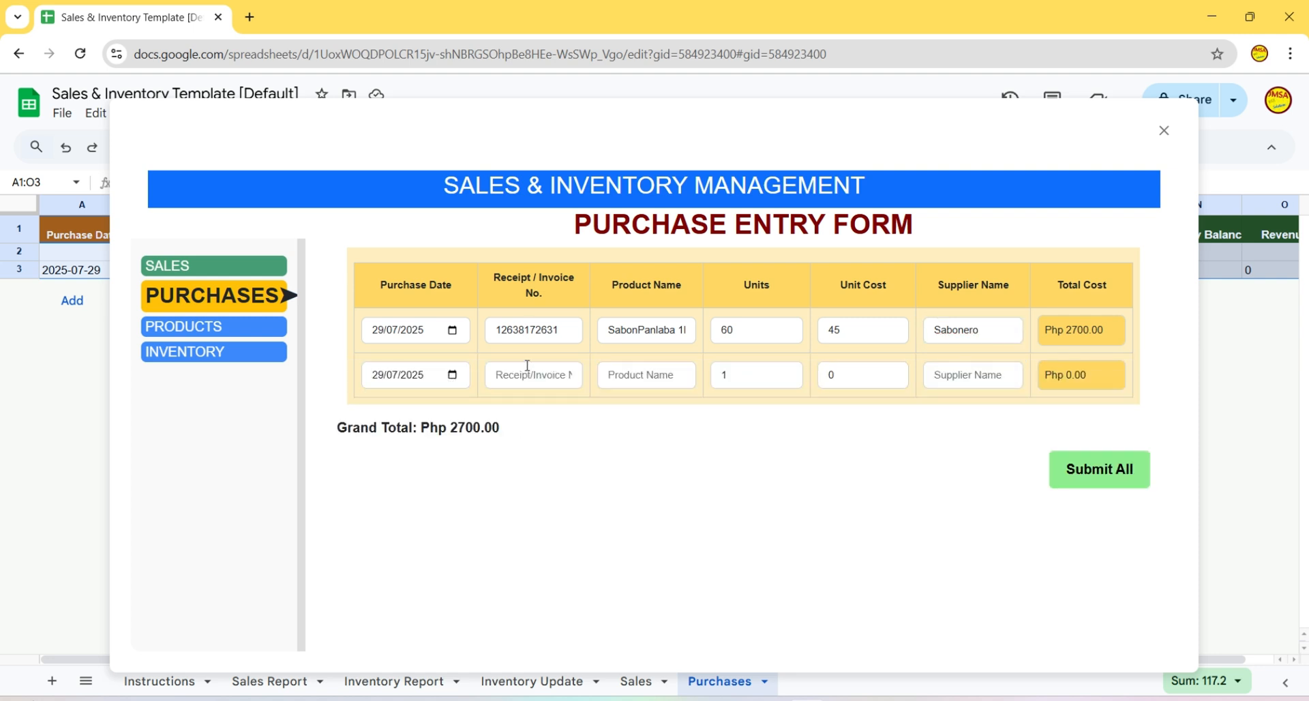
{"action": "left_click", "coordinate": [523, 332]}
{"action": "double_click", "coordinate": [523, 332]}
{"action": "key", "text": "ctrl+c"}
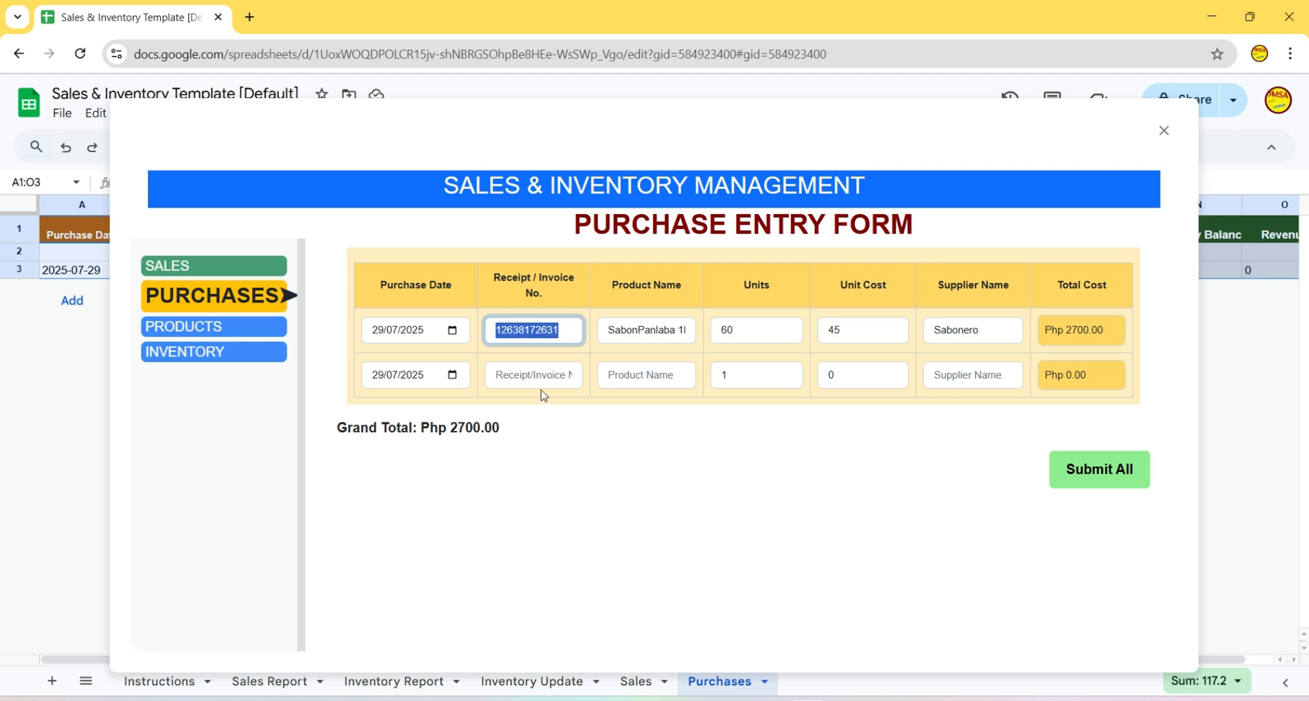
{"action": "left_click", "coordinate": [544, 377]}
{"action": "key", "text": "ctrl+v"}
{"action": "left_click", "coordinate": [649, 385]}
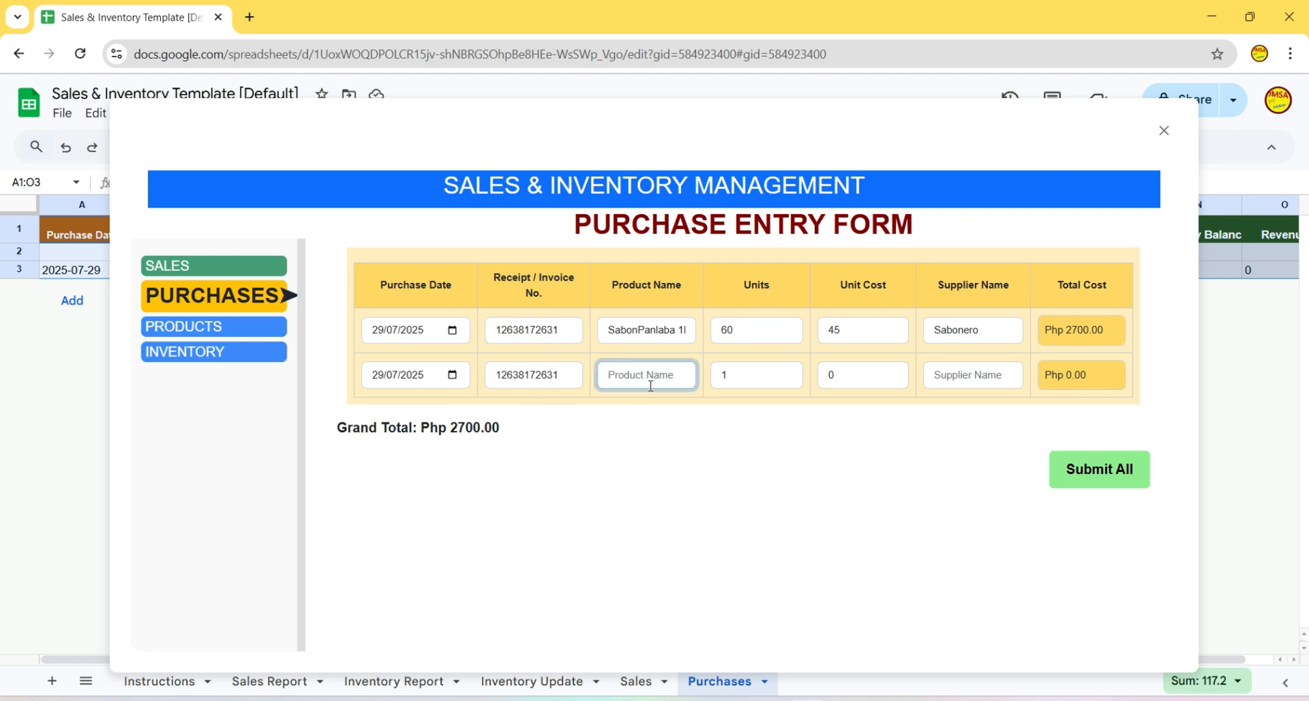
{"action": "type", "text": "S"}
{"action": "type", "text": "abonPanligo 1box"}
{"action": "left_click_drag", "start_coordinate": [739, 378], "coordinate": [717, 377]}
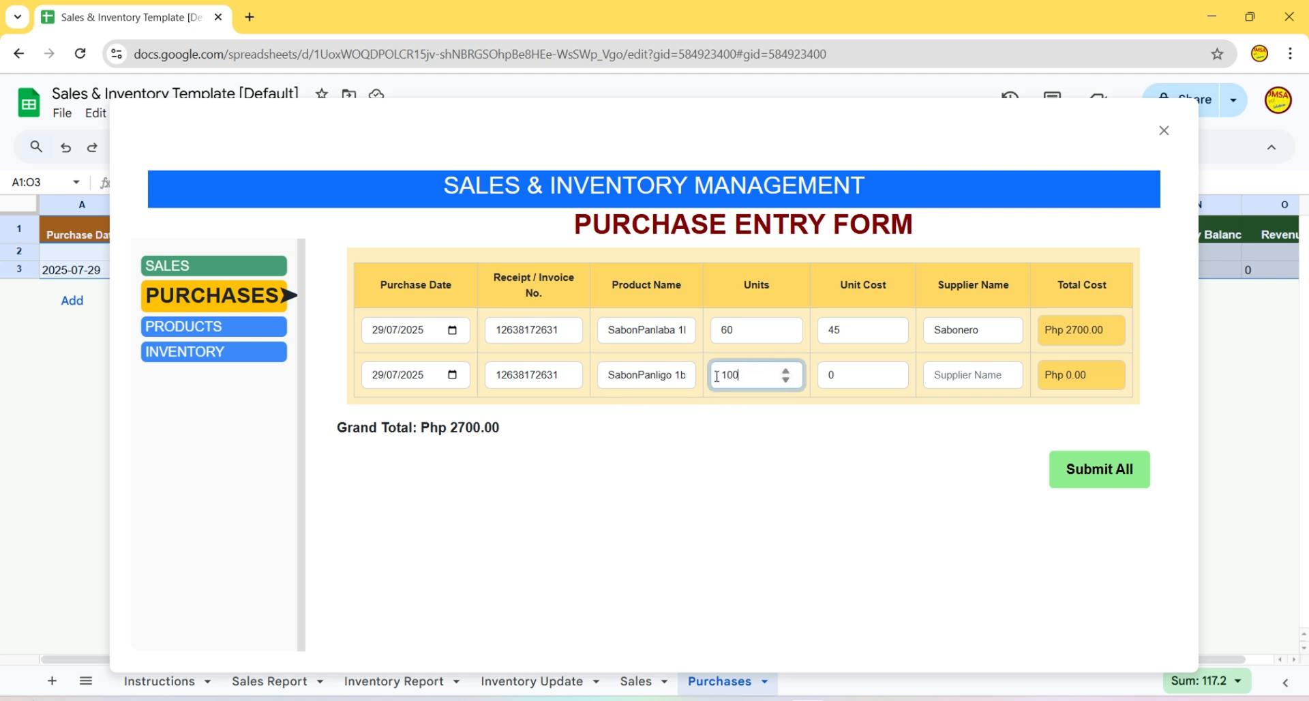
{"action": "left_click_drag", "start_coordinate": [843, 376], "coordinate": [821, 378]}
{"action": "type", "text": "25"}
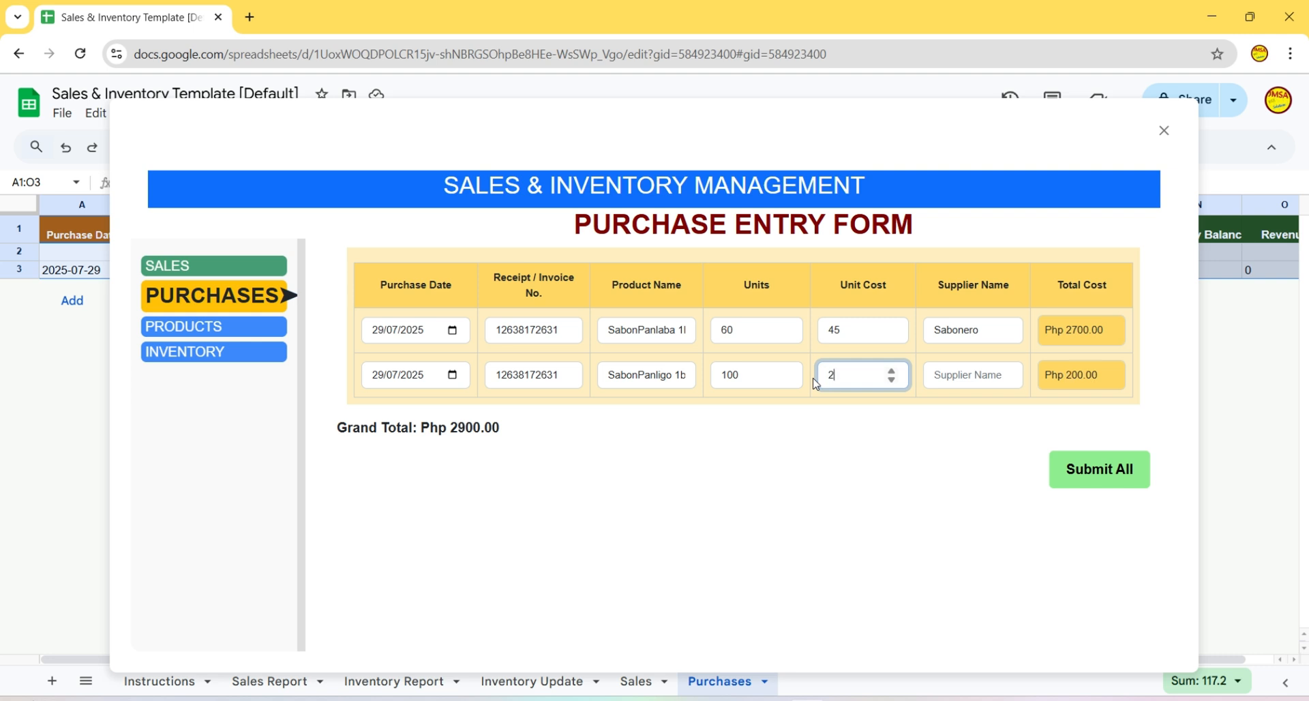
{"action": "double_click", "coordinate": [969, 333]}
{"action": "key", "text": "ctrl+c"}
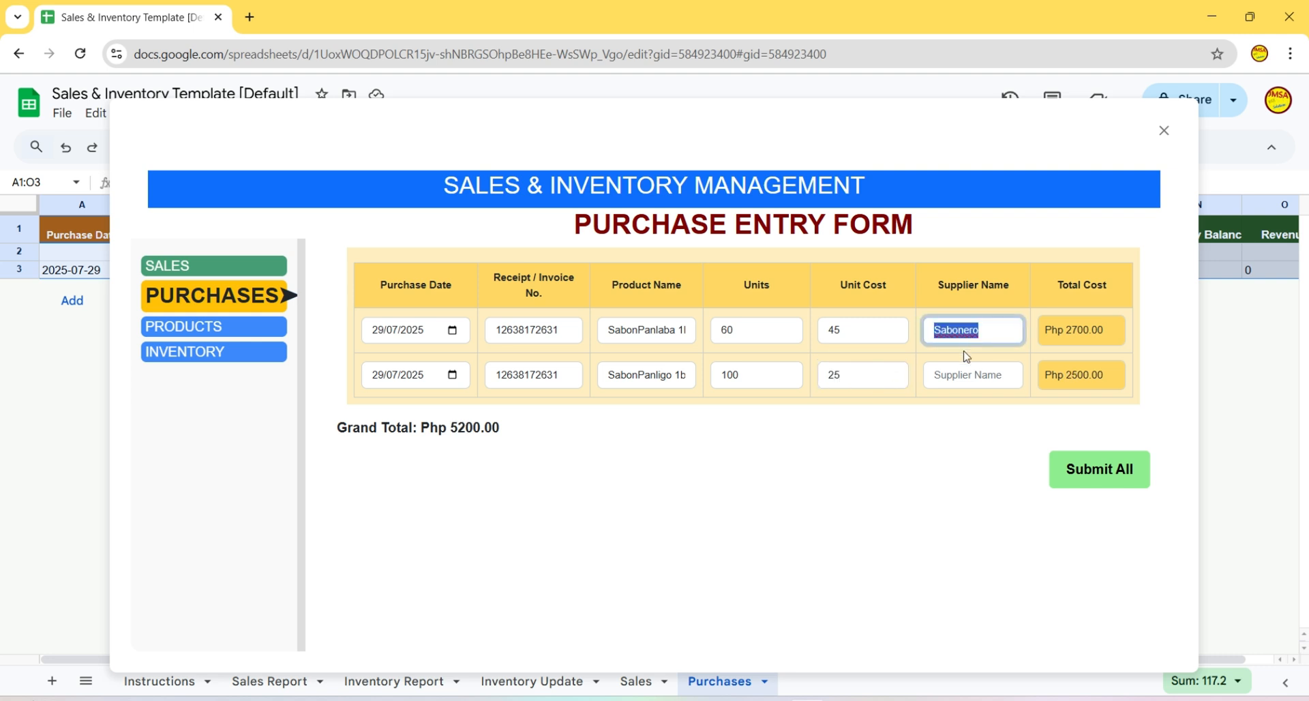
{"action": "left_click", "coordinate": [962, 375]}
{"action": "key", "text": "ctrl+v"}
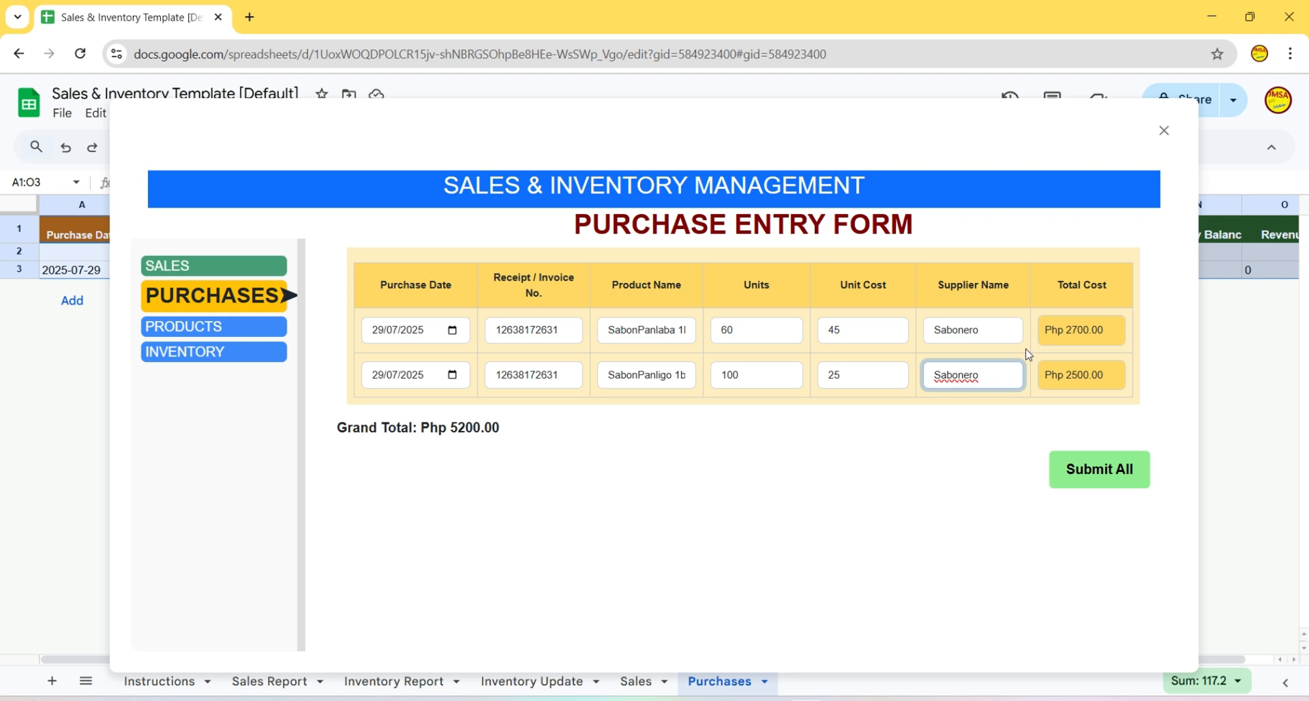
{"action": "key", "text": "Return"}
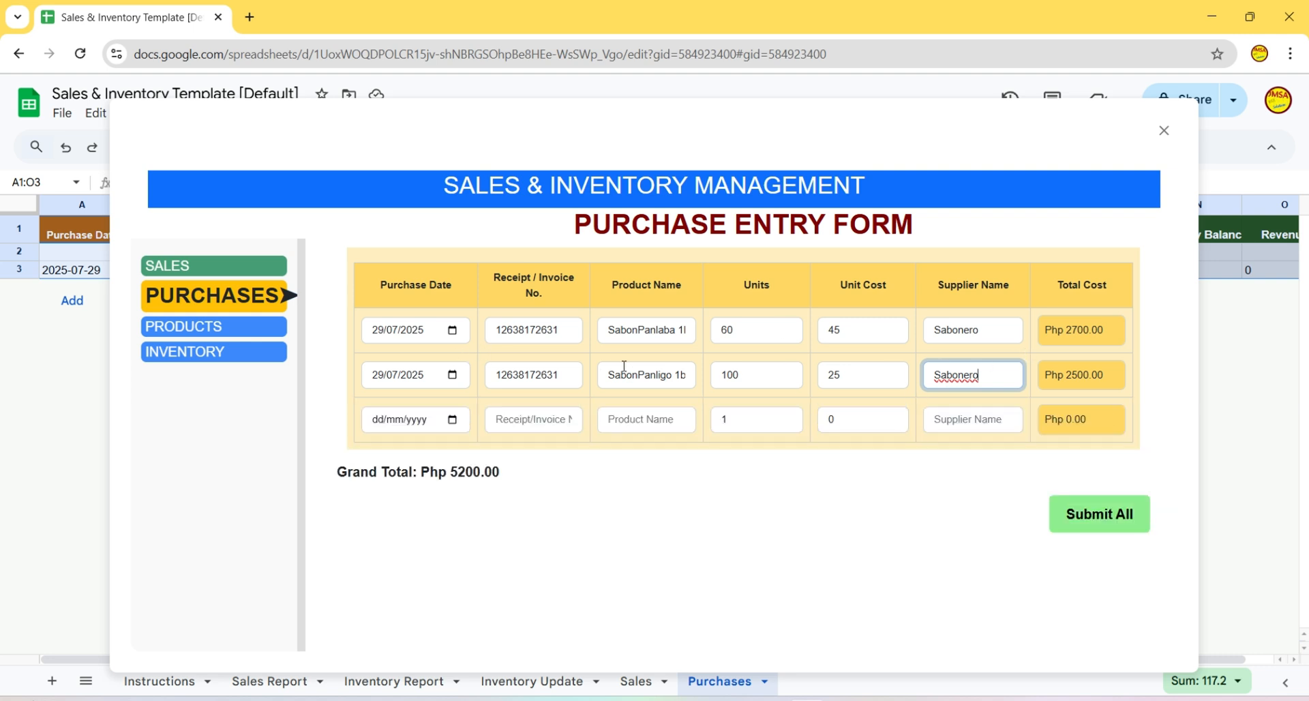
{"action": "left_click", "coordinate": [1084, 517]}
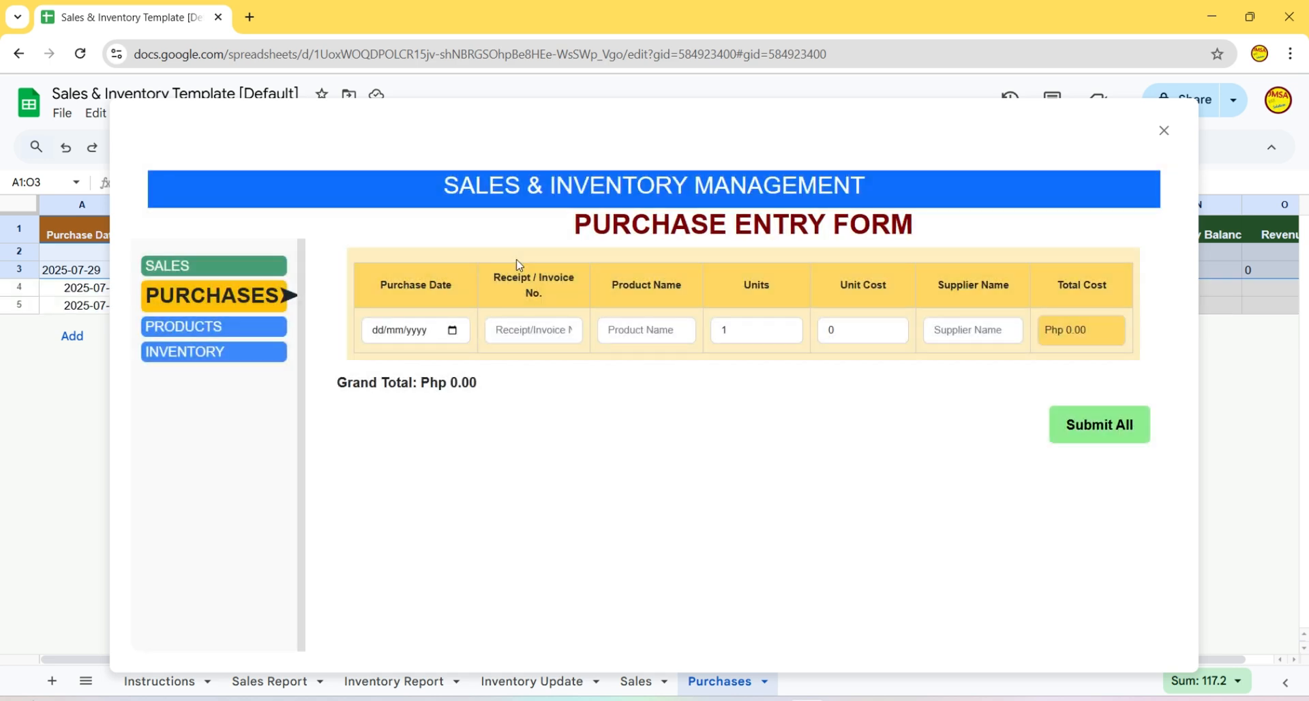
- Return to Sales Processing and scroll to the unpriced SabonPanlaba and SabonPanligo products
{"action": "left_click", "coordinate": [204, 267]}
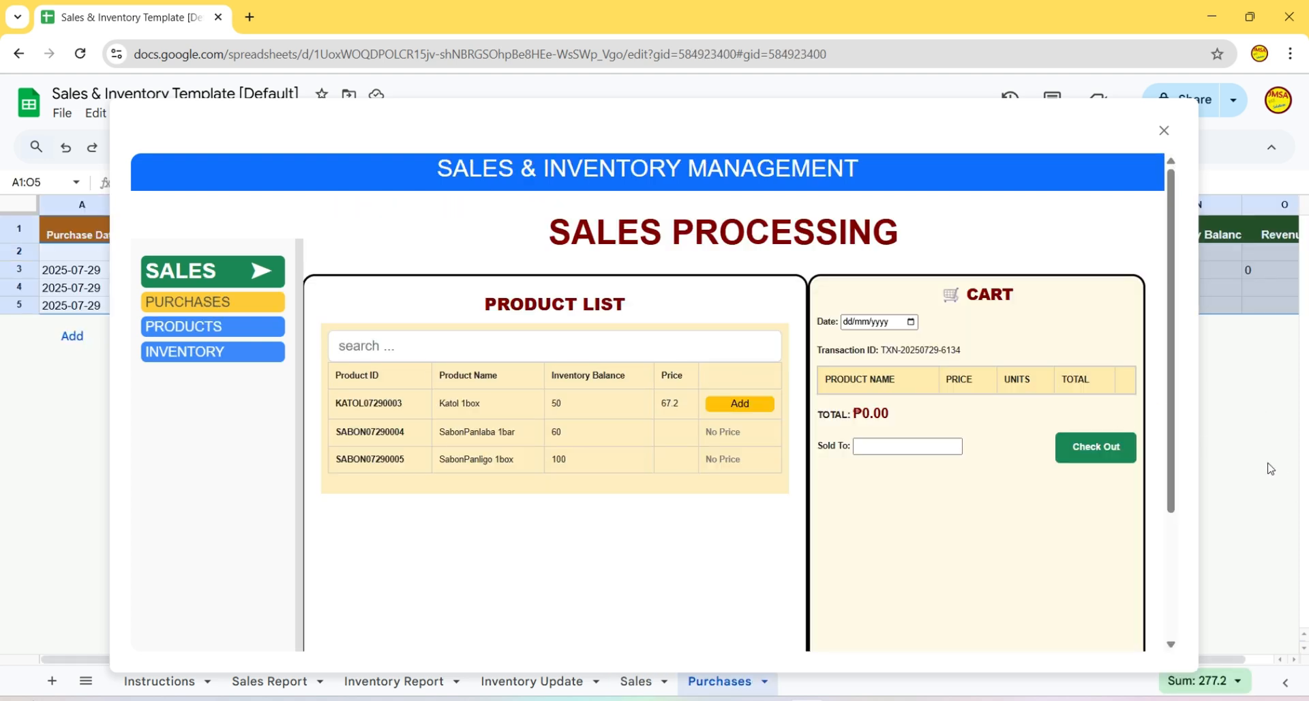
{"action": "left_click_drag", "start_coordinate": [1171, 399], "coordinate": [1171, 461]}
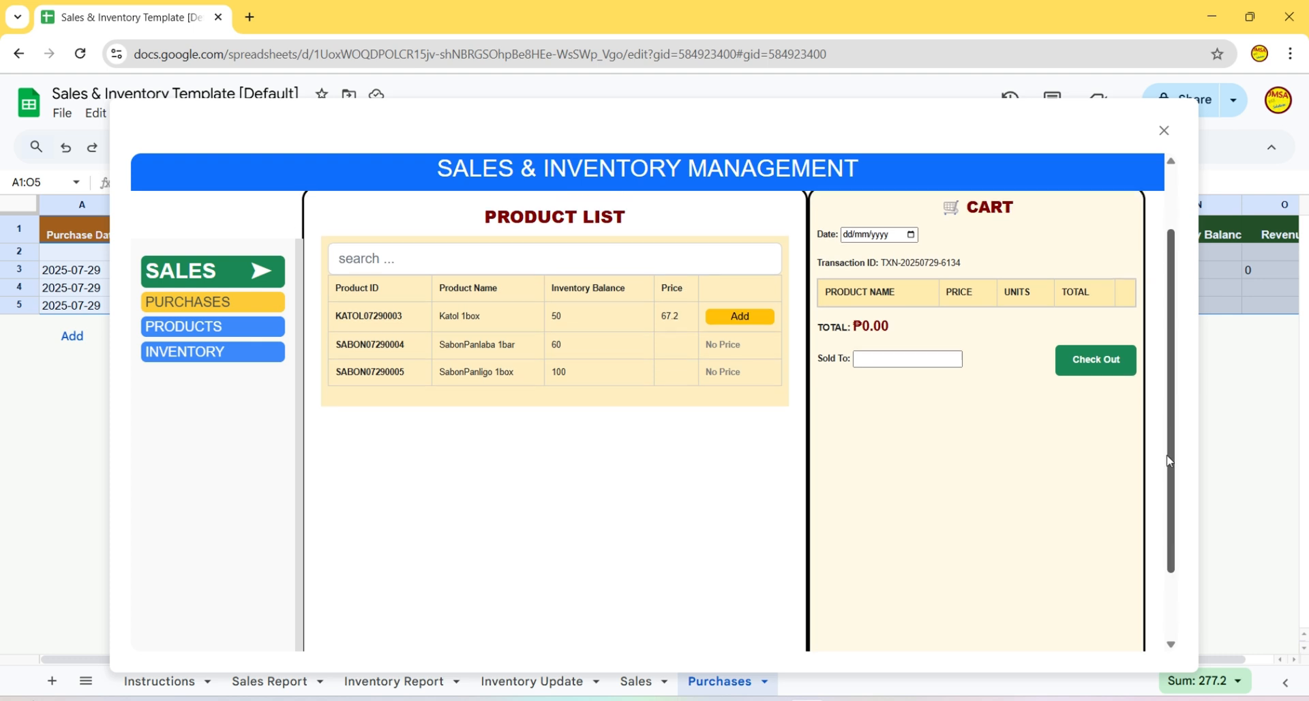
{"action": "scroll", "coordinate": [1170, 461], "scroll_direction": "down", "scroll_amount": 1}
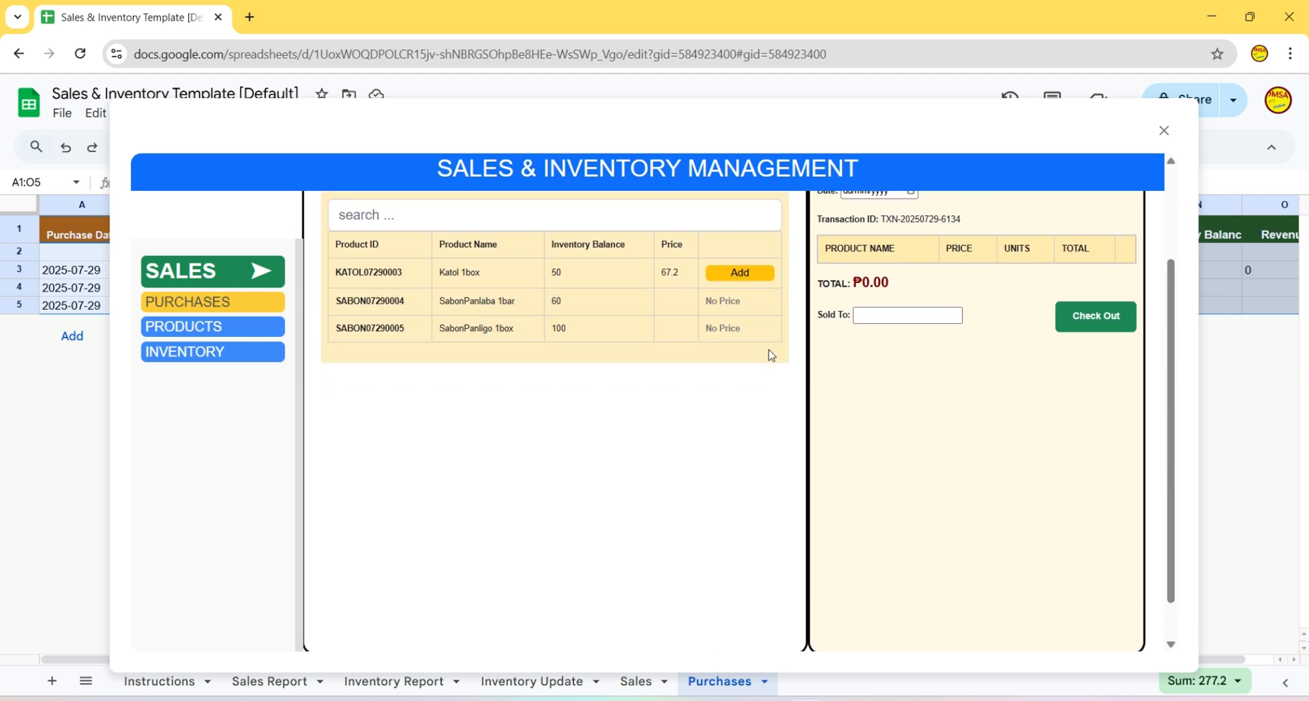
- Give SabonPanlaba 1bar a 25% mark-up, pricing it at 56.25
{"action": "left_click", "coordinate": [184, 333]}
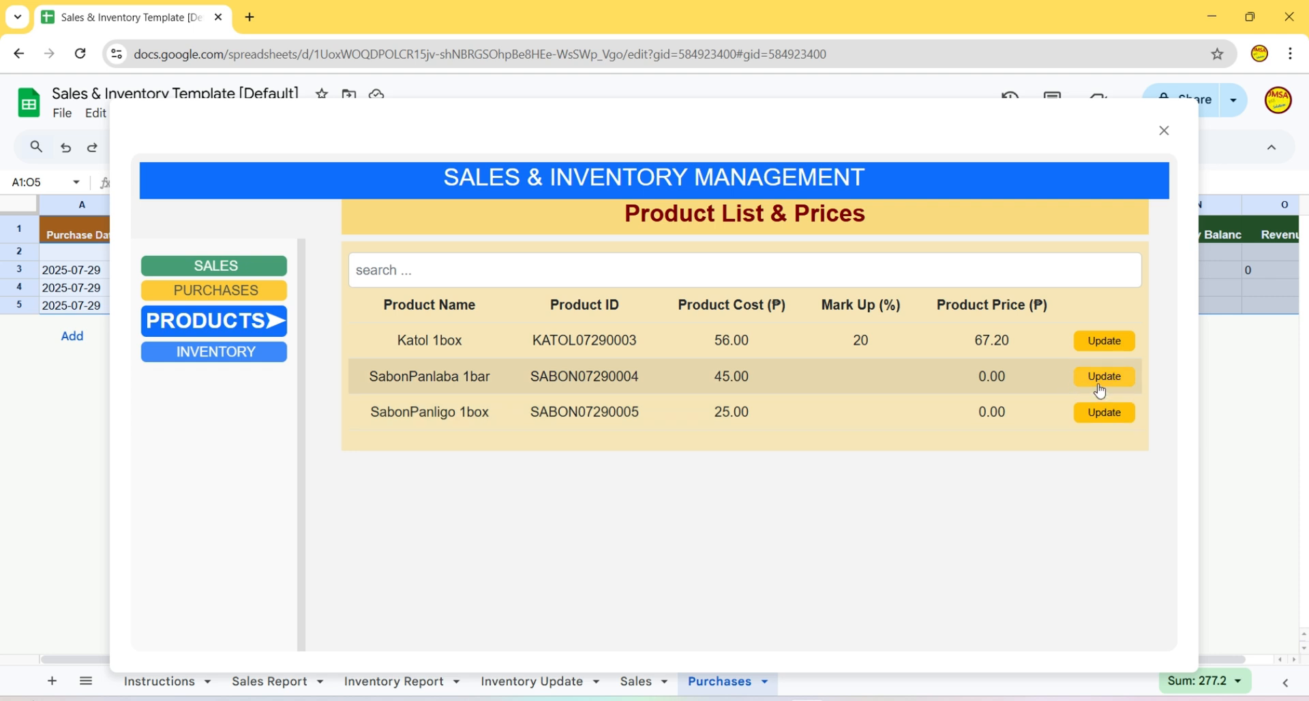
{"action": "left_click", "coordinate": [1106, 379]}
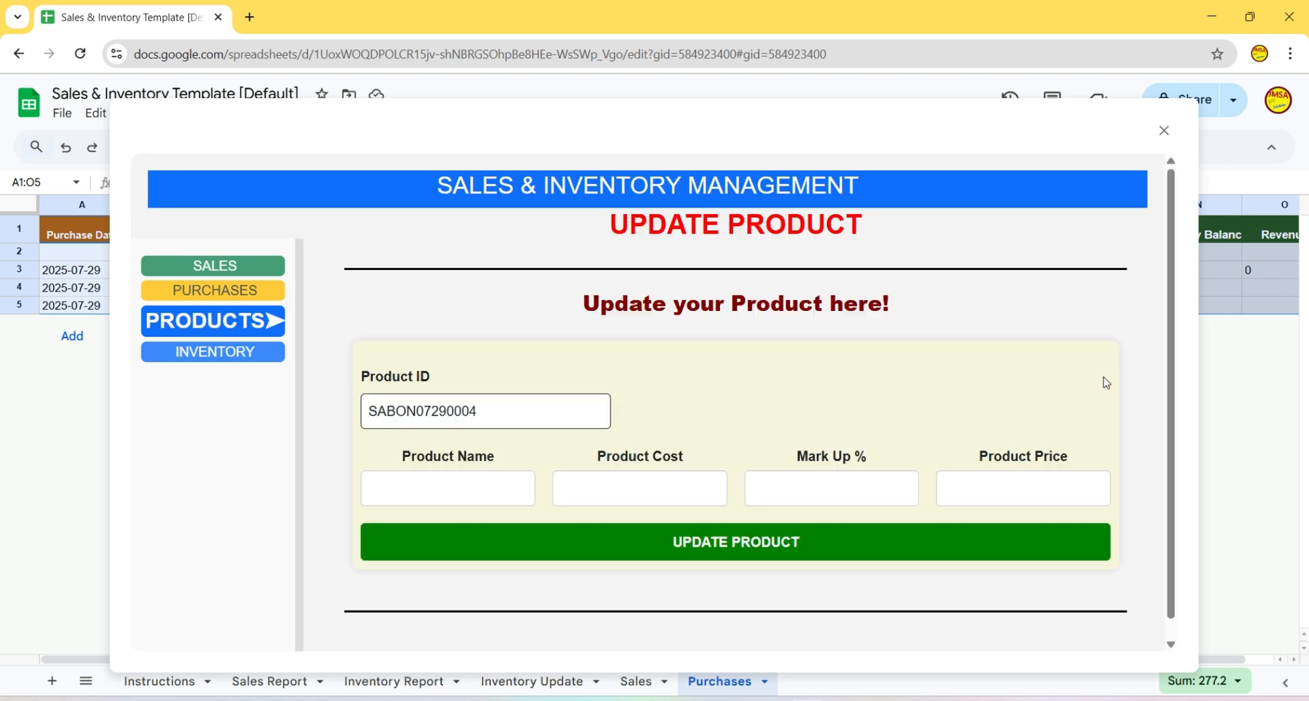
{"action": "left_click", "coordinate": [844, 495]}
{"action": "type", "text": "2"}
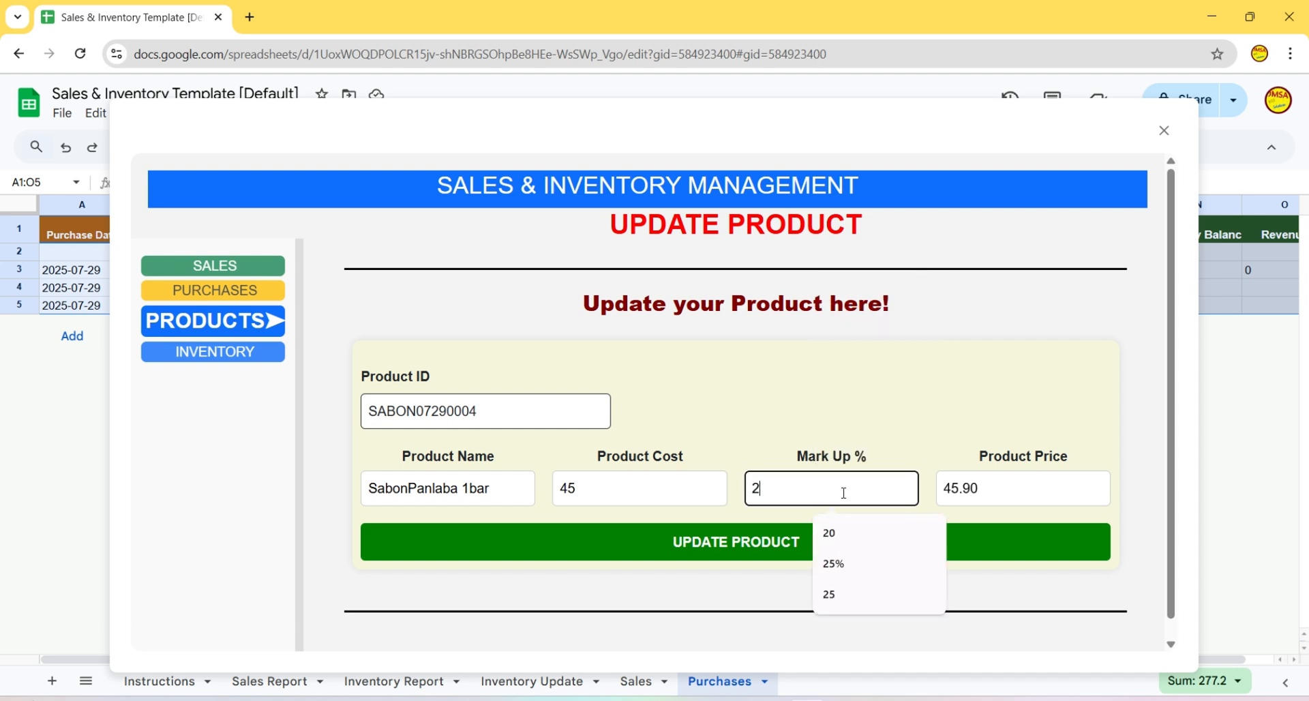
{"action": "type", "text": "5"}
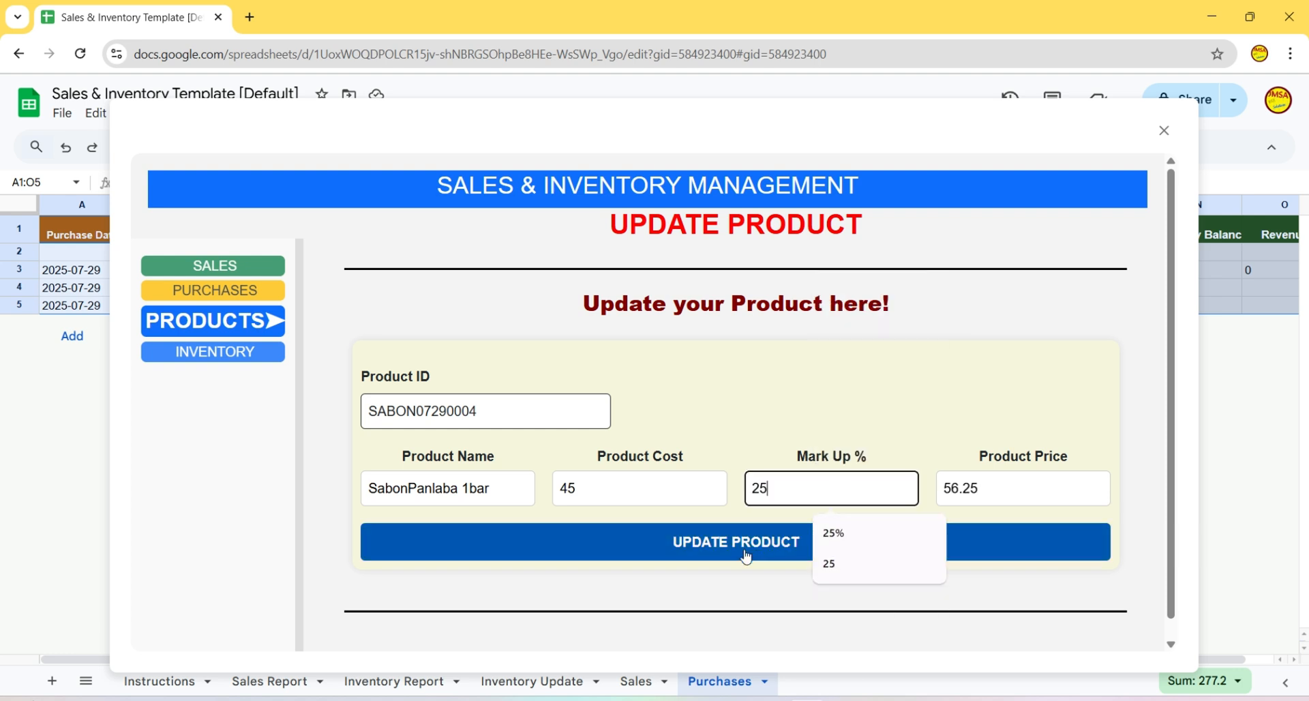
{"action": "left_click", "coordinate": [759, 556]}
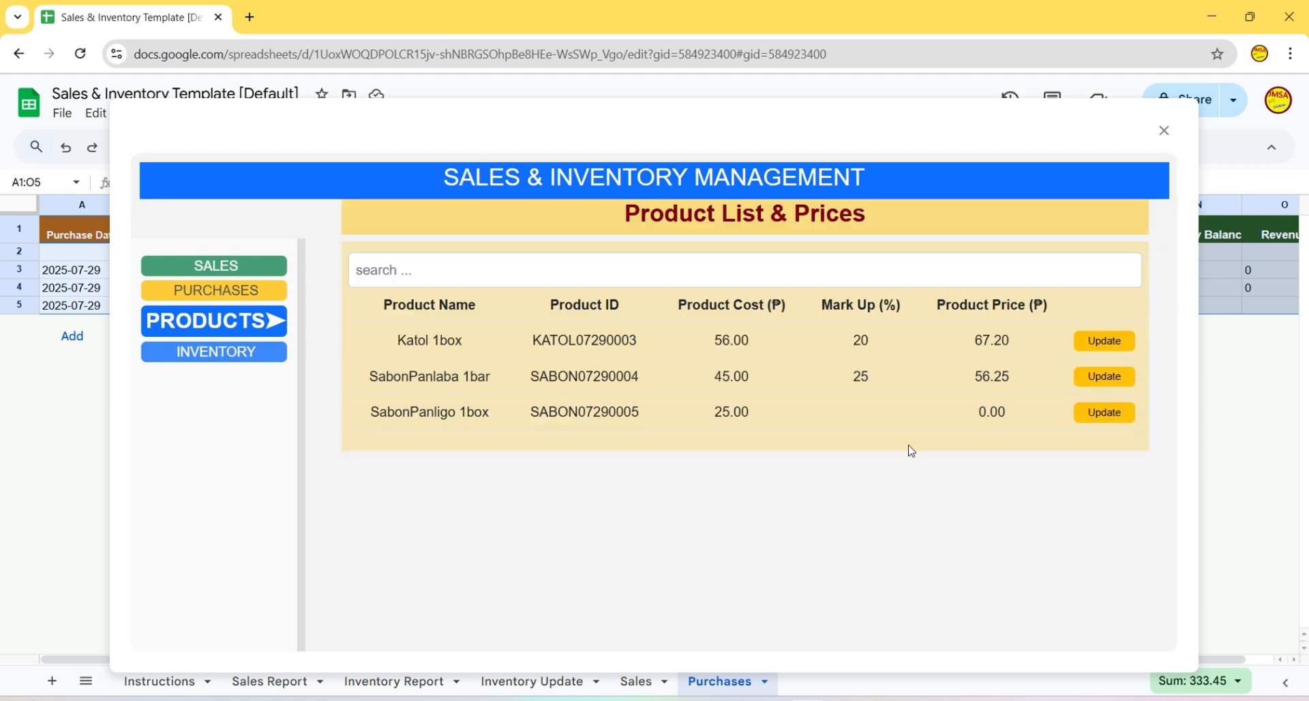
- Give SabonPanligo 1box a 28% mark-up, pricing it at 32.00
{"action": "left_click", "coordinate": [1105, 412]}
{"action": "left_click", "coordinate": [816, 494]}
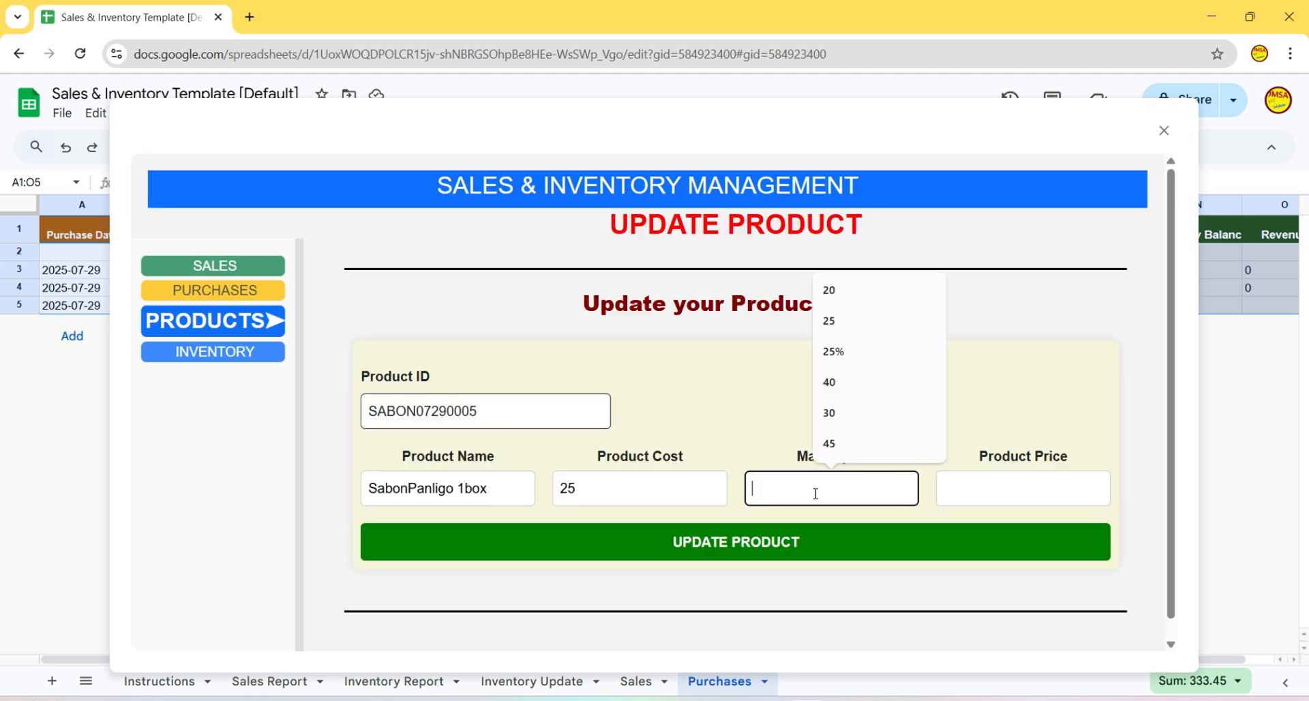
{"action": "type", "text": "28"}
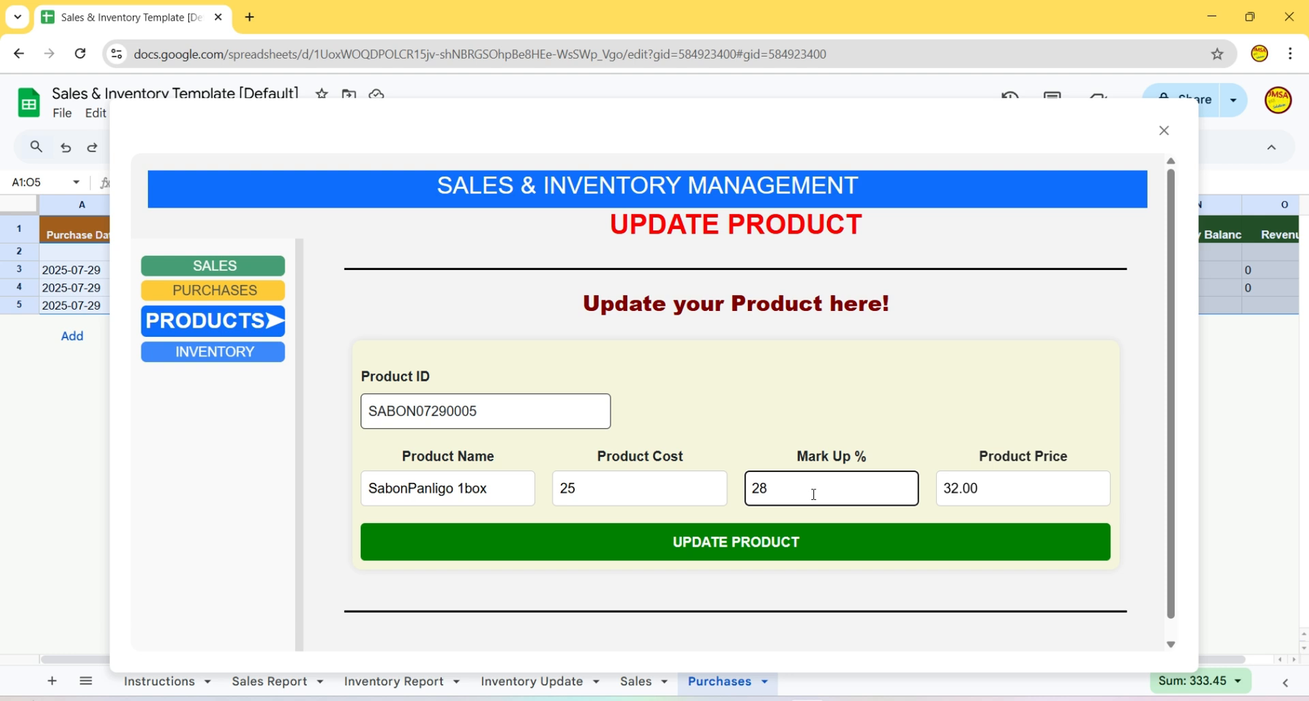
{"action": "left_click", "coordinate": [793, 554]}
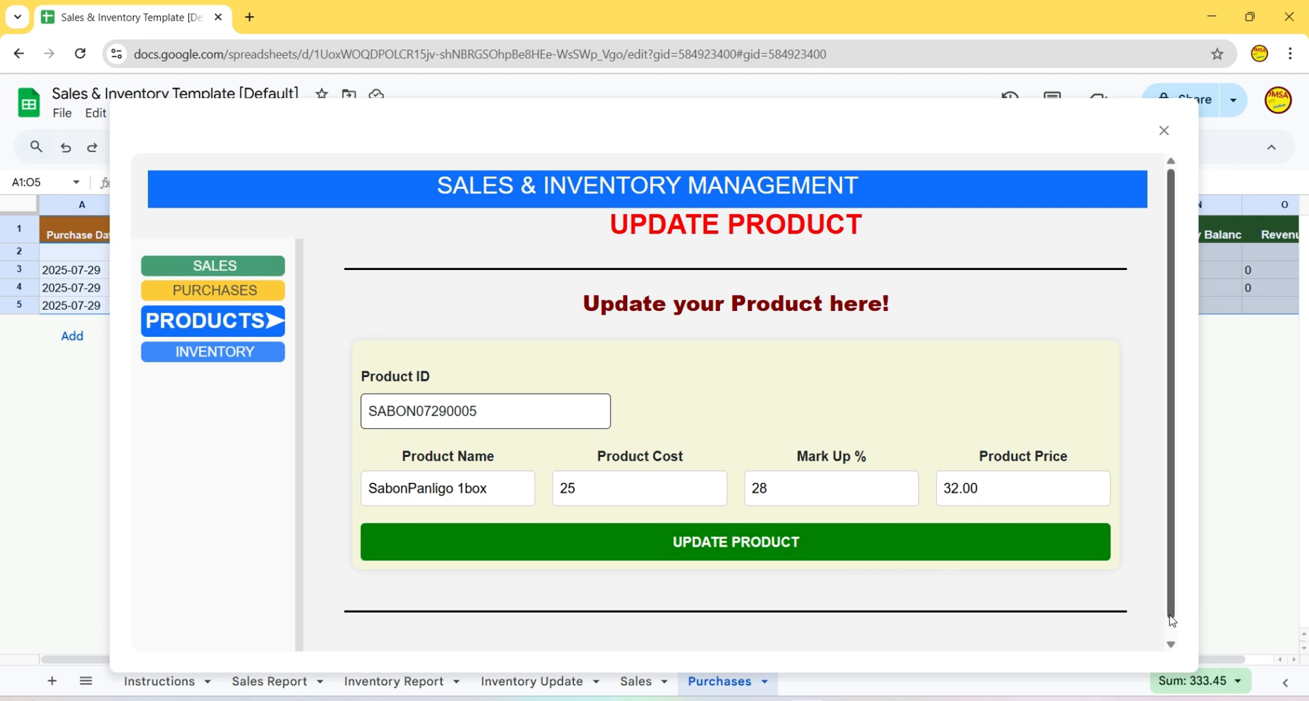
{"action": "left_click", "coordinate": [1090, 550]}
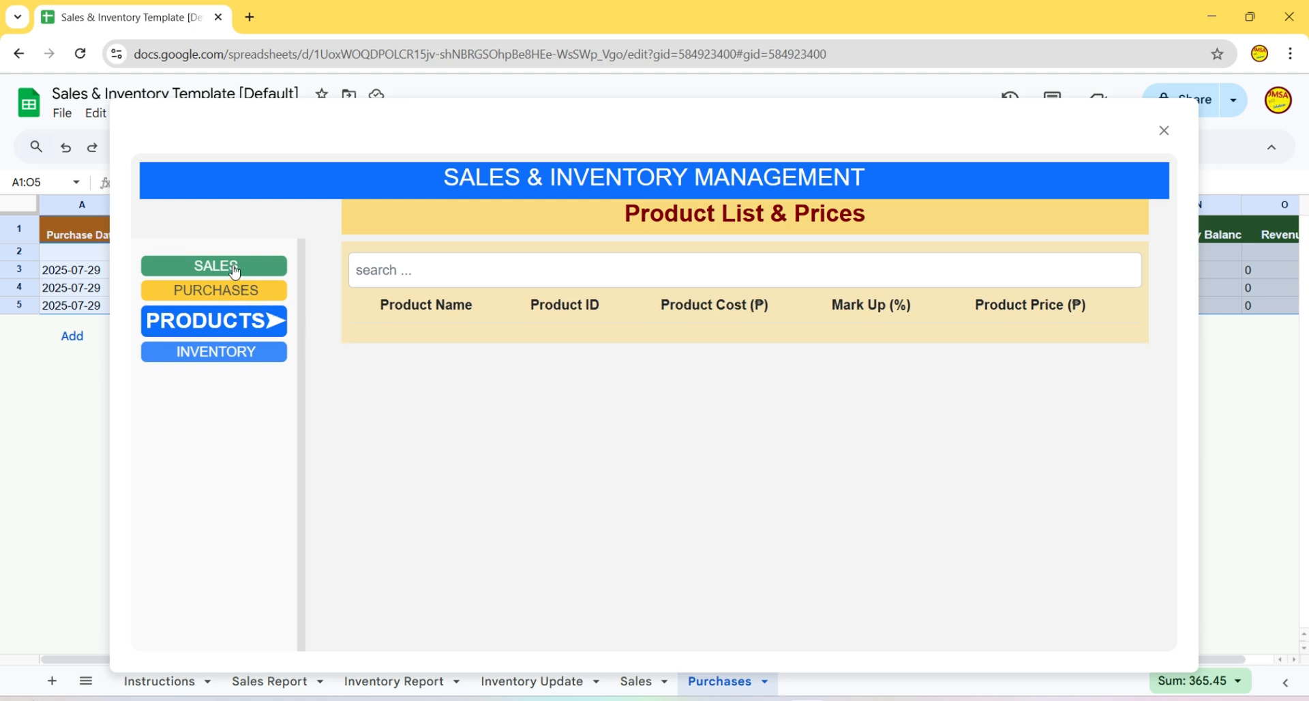
- Fill the cart with 2 Katol 1box, 3 SabonPanlaba 1bar and 5 SabonPanligo 1box
{"action": "left_click", "coordinate": [236, 269]}
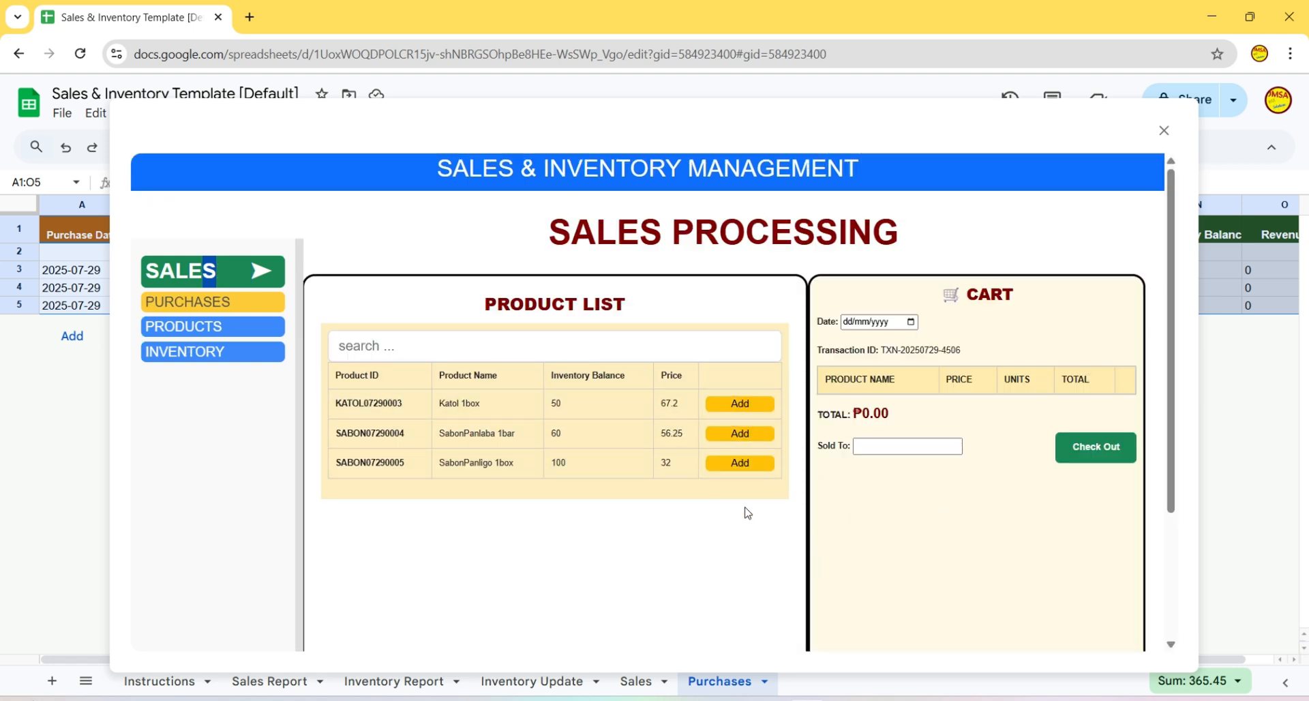
{"action": "left_click", "coordinate": [740, 403]}
{"action": "left_click", "coordinate": [741, 437]}
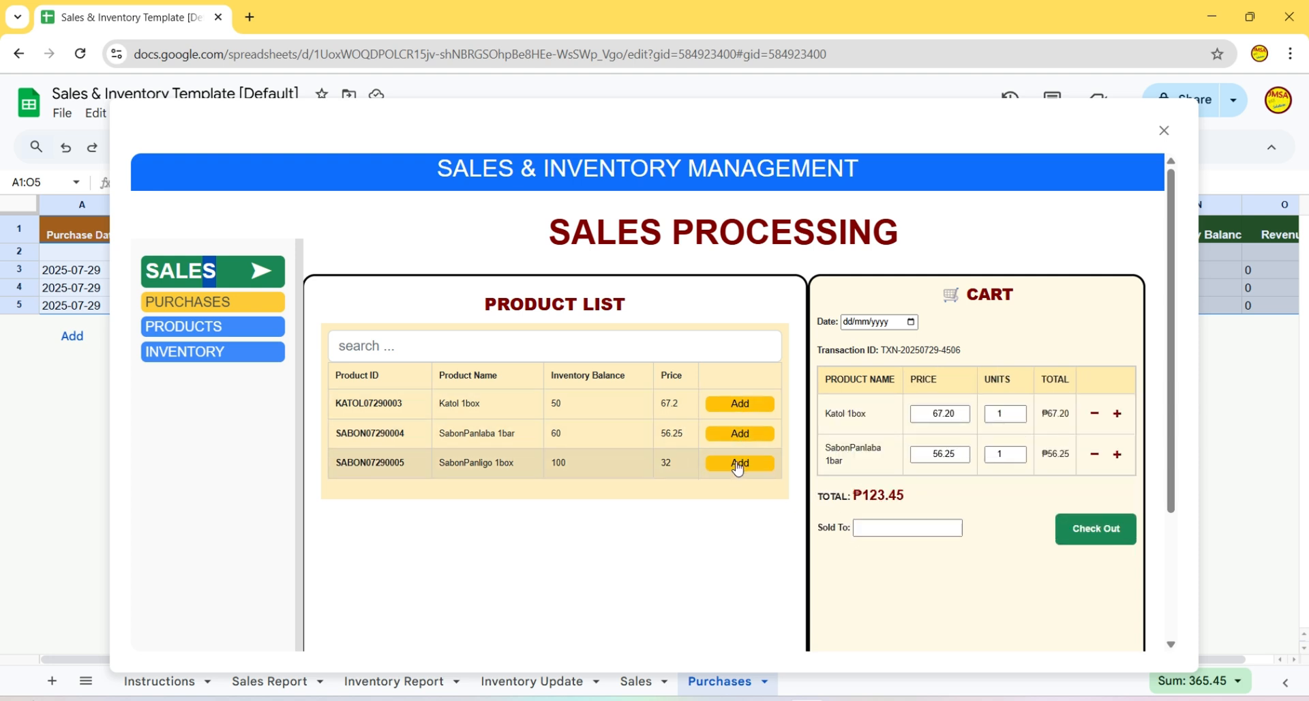
{"action": "left_click", "coordinate": [741, 463]}
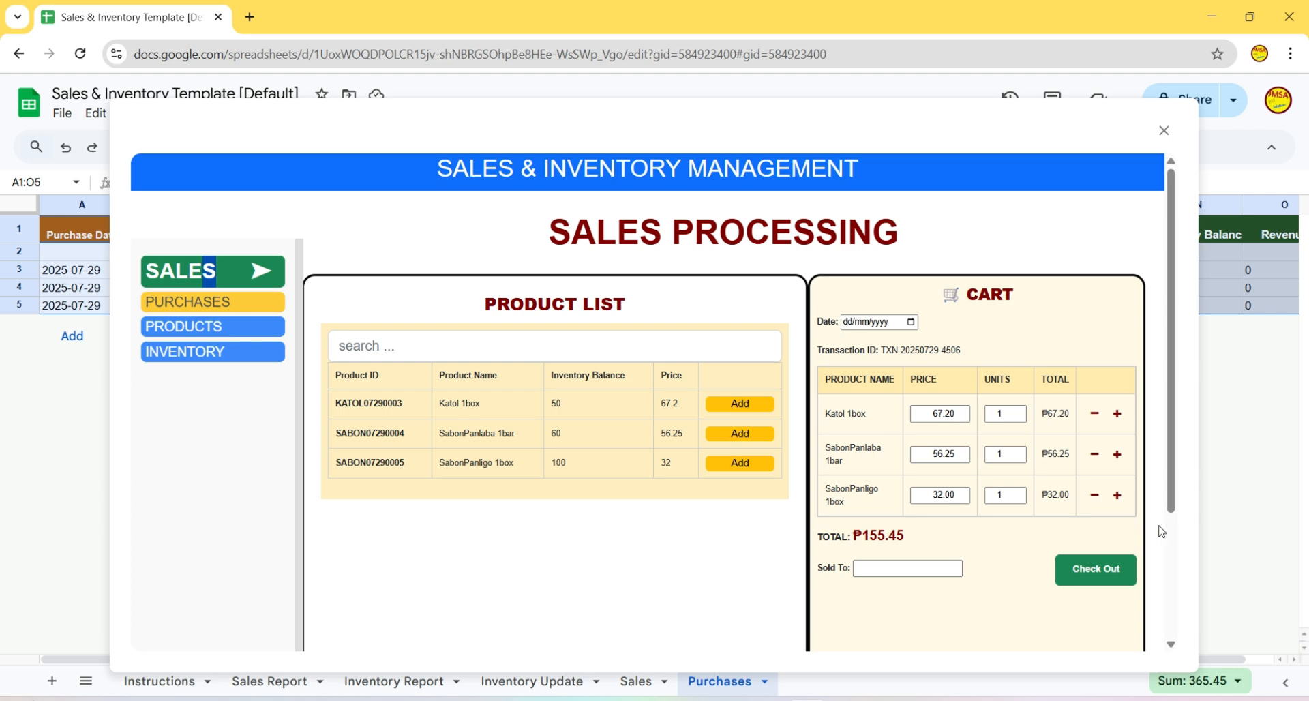
{"action": "scroll", "coordinate": [1165, 535], "scroll_direction": "down", "scroll_amount": 2}
{"action": "scroll", "coordinate": [1165, 535], "scroll_direction": "up", "scroll_amount": 1}
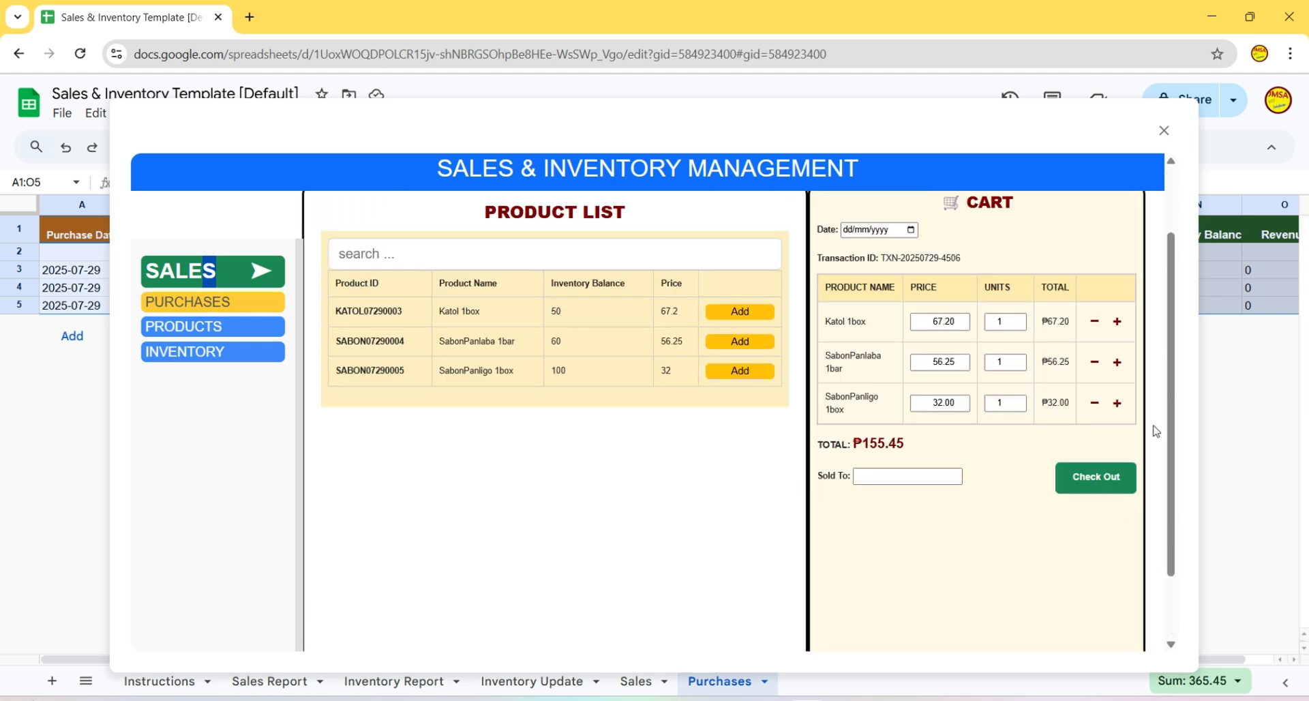
{"action": "left_click", "coordinate": [1117, 322]}
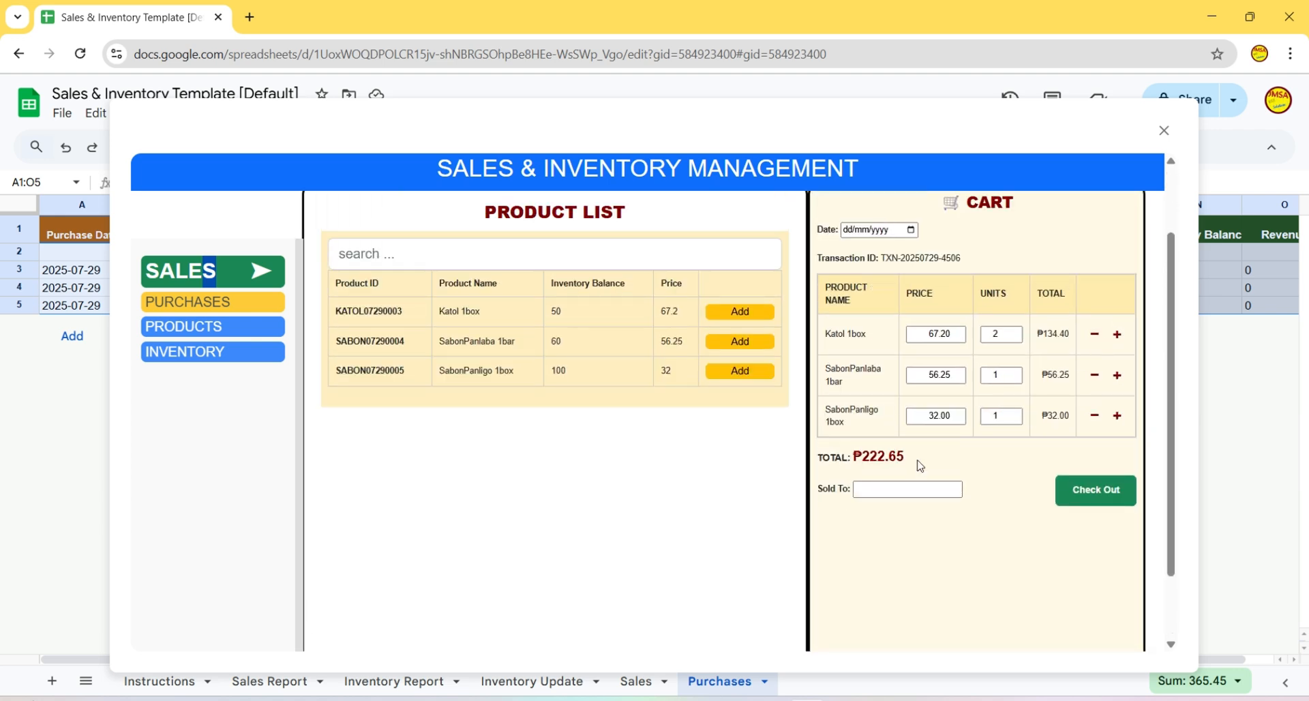
{"action": "left_click", "coordinate": [1117, 376]}
{"action": "left_click", "coordinate": [1117, 376]}
{"action": "left_click", "coordinate": [1117, 415]}
{"action": "left_click", "coordinate": [1117, 416]}
{"action": "left_click", "coordinate": [1117, 415]}
{"action": "left_click", "coordinate": [1117, 415]}
{"action": "scroll", "coordinate": [1125, 486], "scroll_direction": "down", "scroll_amount": 1}
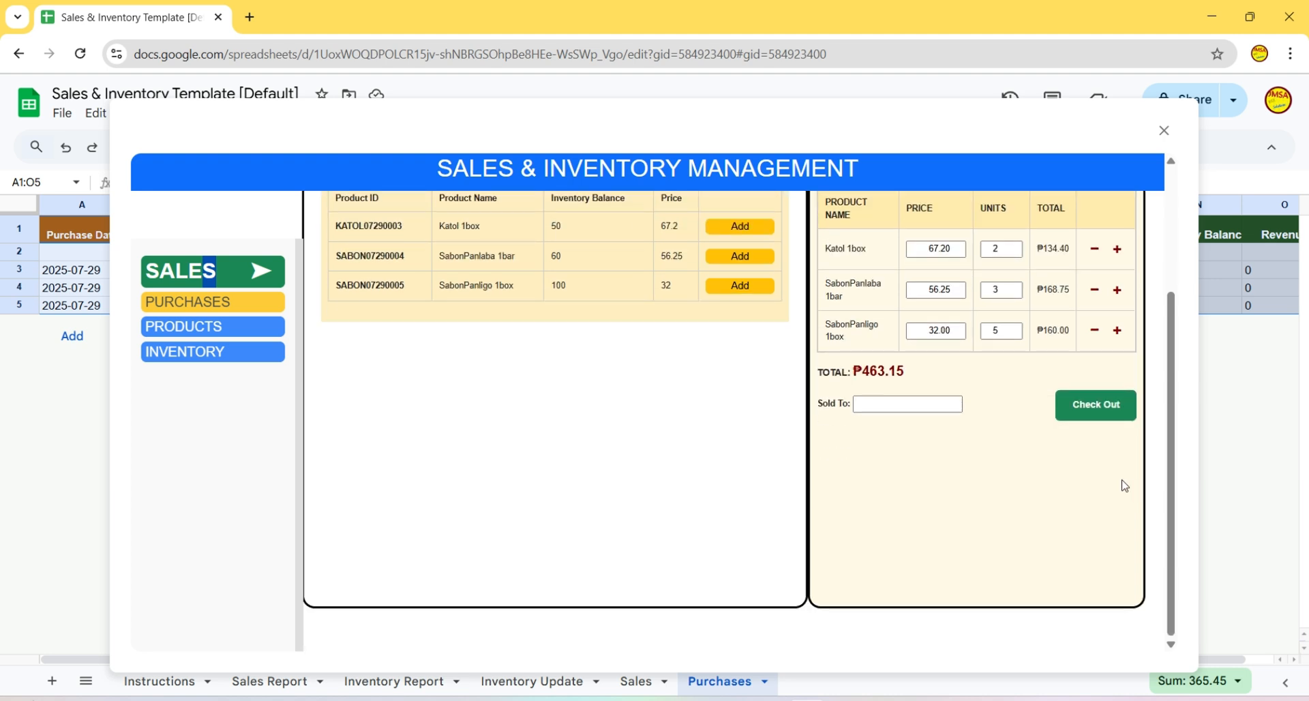
{"action": "scroll", "coordinate": [1125, 485], "scroll_direction": "up", "scroll_amount": 1}
- Check out the ₱463.15 sale dated 29/07/2025 with the buyer's name in Sold To
{"action": "left_click", "coordinate": [1106, 499]}
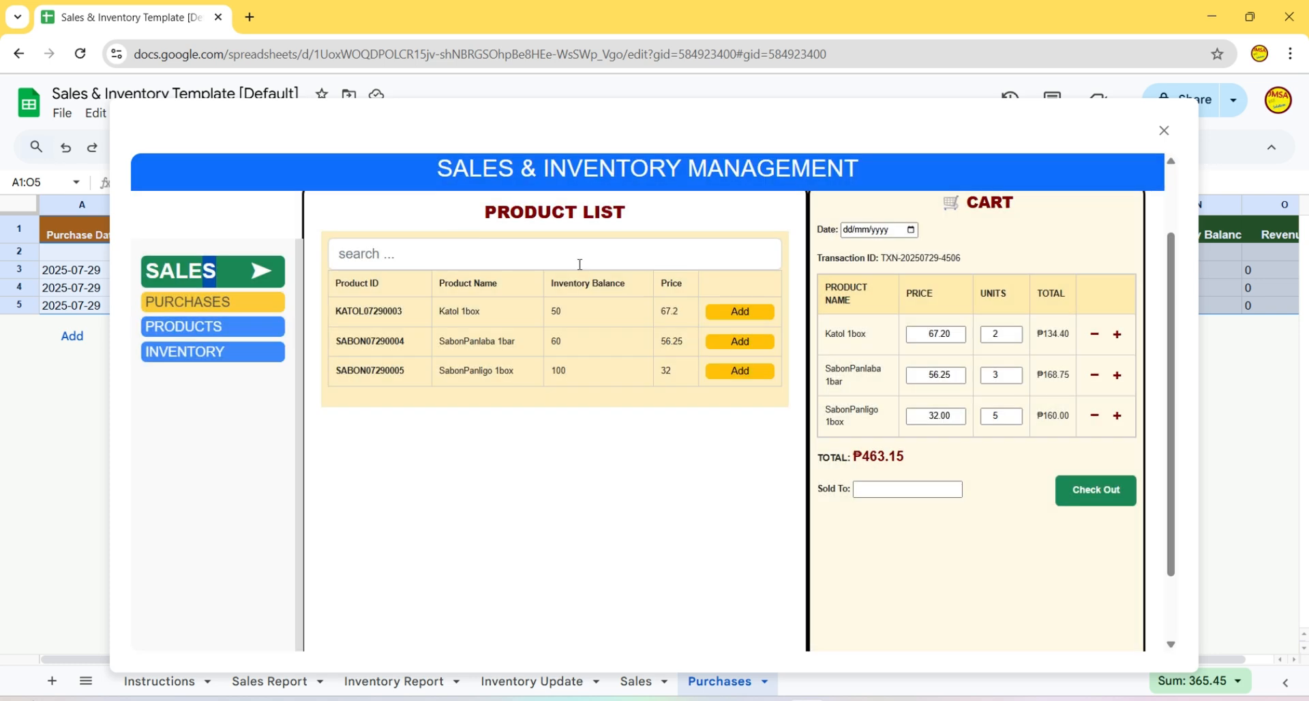
{"action": "left_click", "coordinate": [912, 229]}
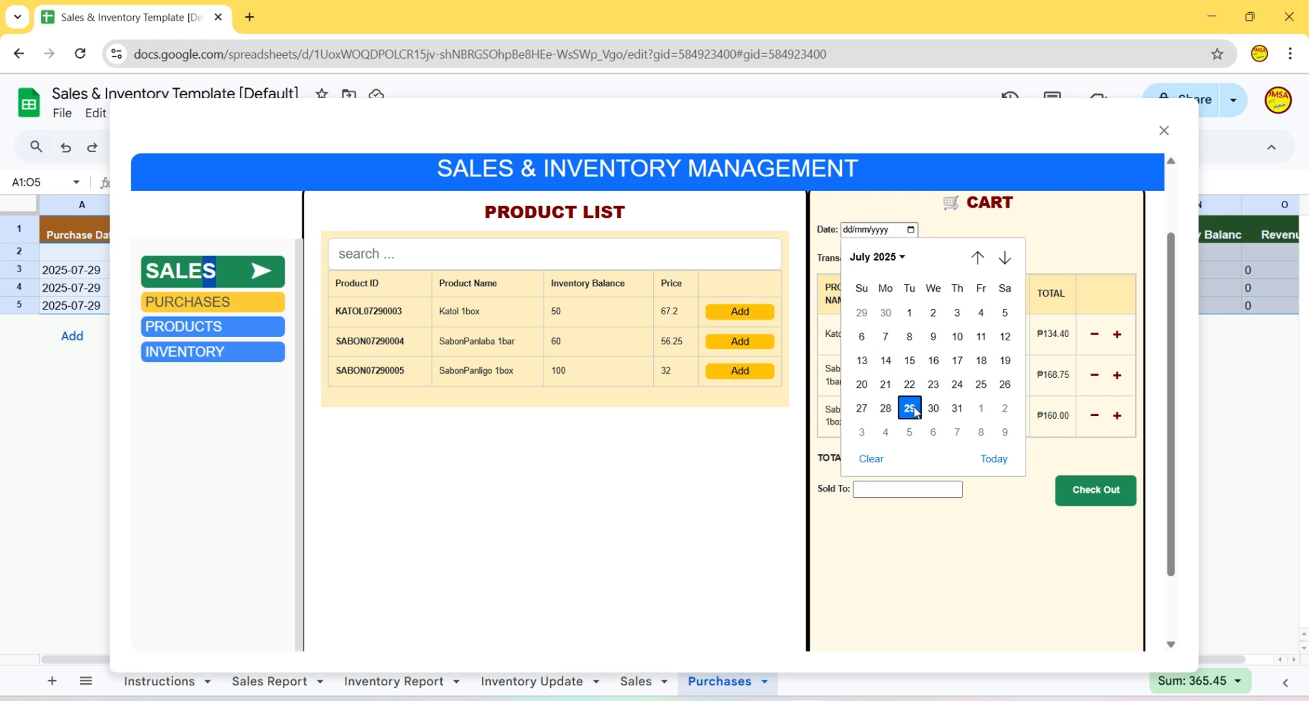
{"action": "left_click", "coordinate": [909, 409]}
{"action": "left_click", "coordinate": [909, 490]}
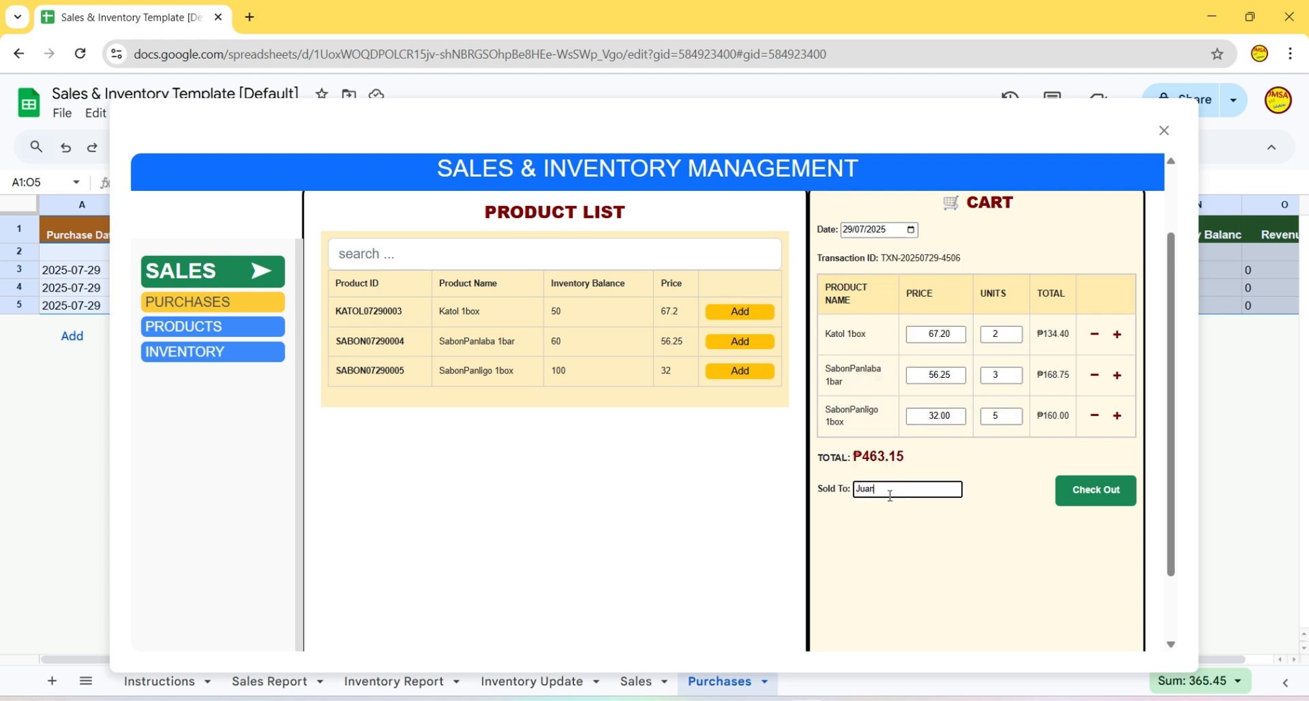
{"action": "left_click", "coordinate": [1090, 499]}
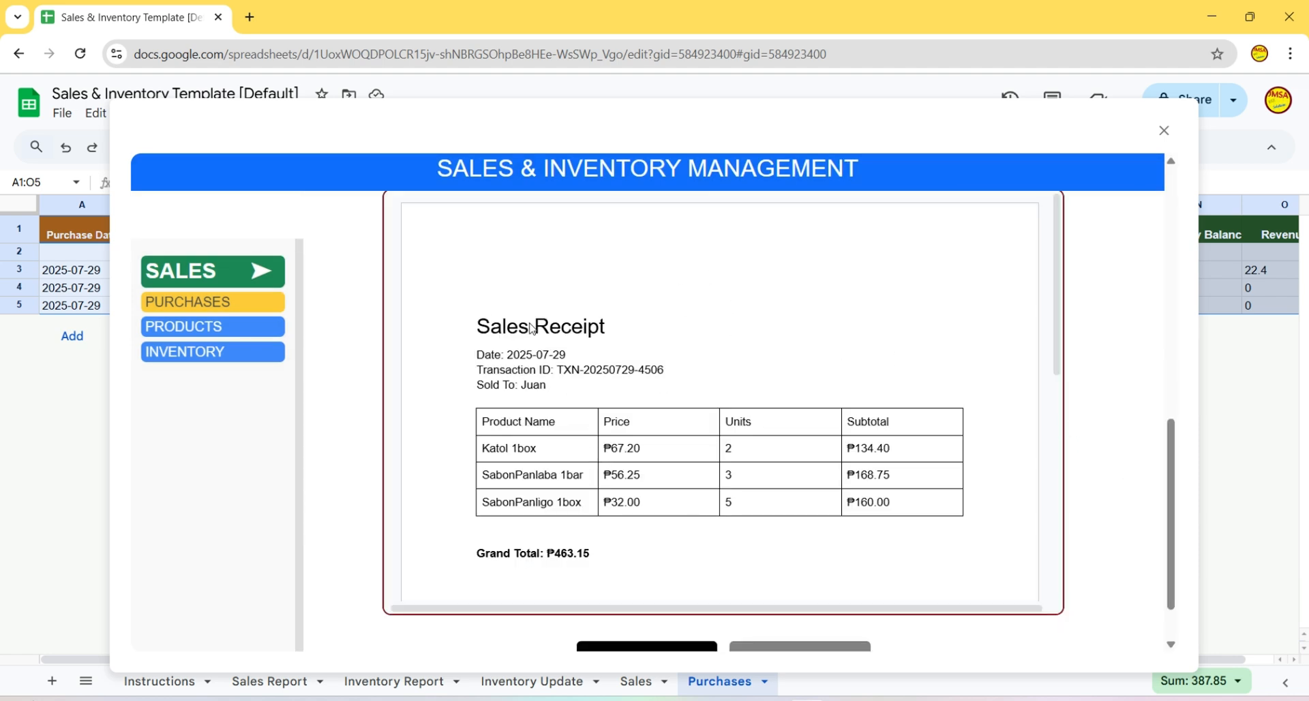
- Review the generated receipt and print it as a Google Doc named after its transaction ID
{"action": "scroll", "coordinate": [1098, 532], "scroll_direction": "down", "scroll_amount": 1}
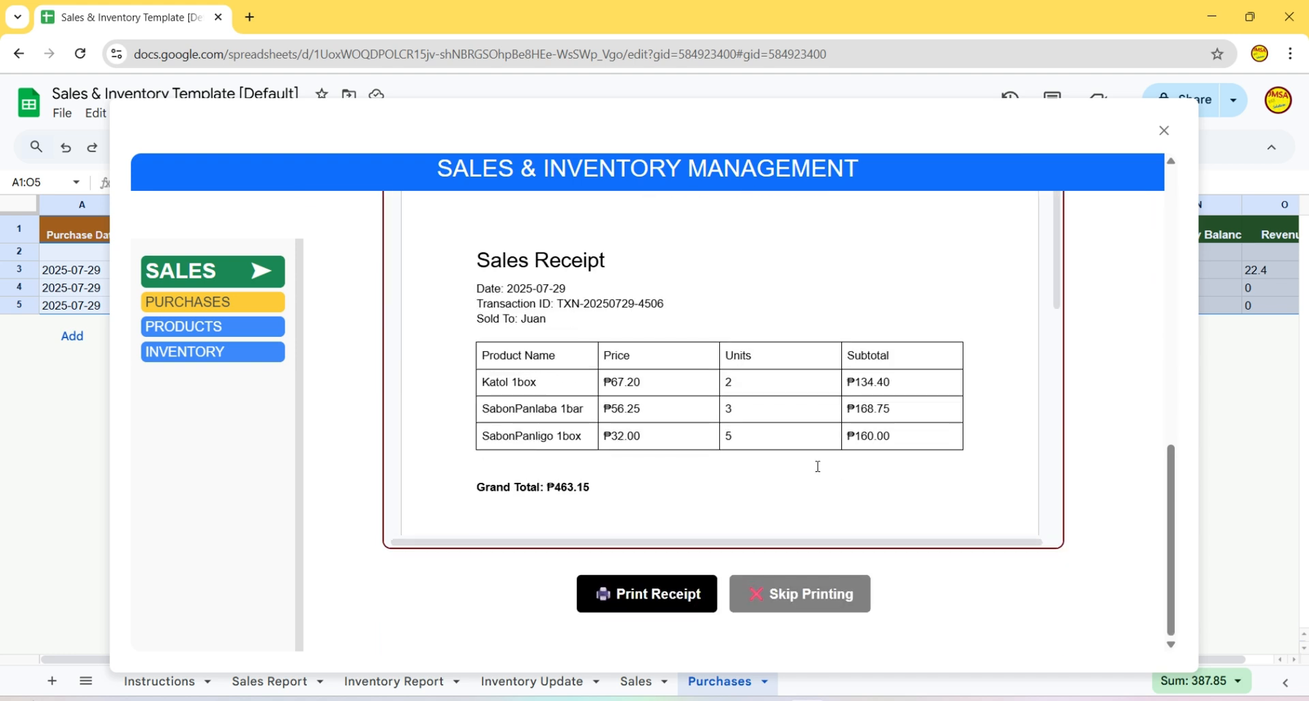
{"action": "scroll", "coordinate": [817, 466], "scroll_direction": "down", "scroll_amount": 3}
{"action": "scroll", "coordinate": [783, 451], "scroll_direction": "up", "scroll_amount": 3}
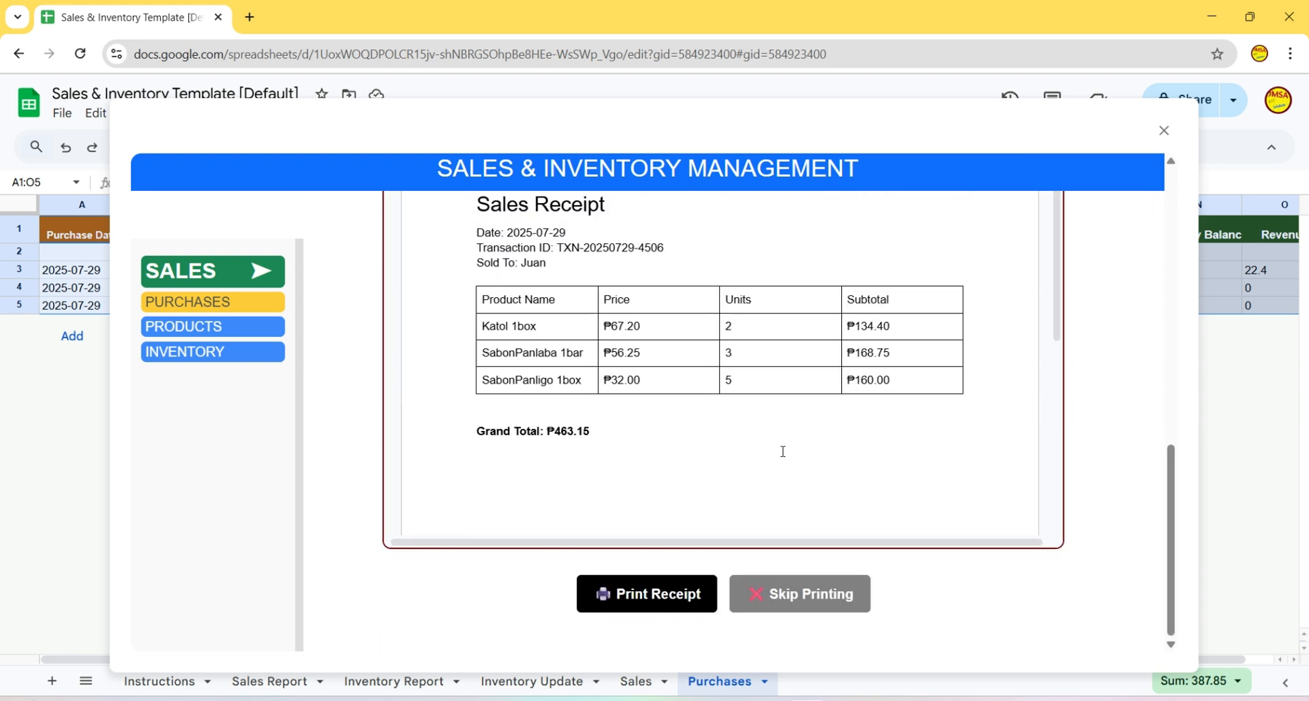
{"action": "left_click", "coordinate": [656, 605]}
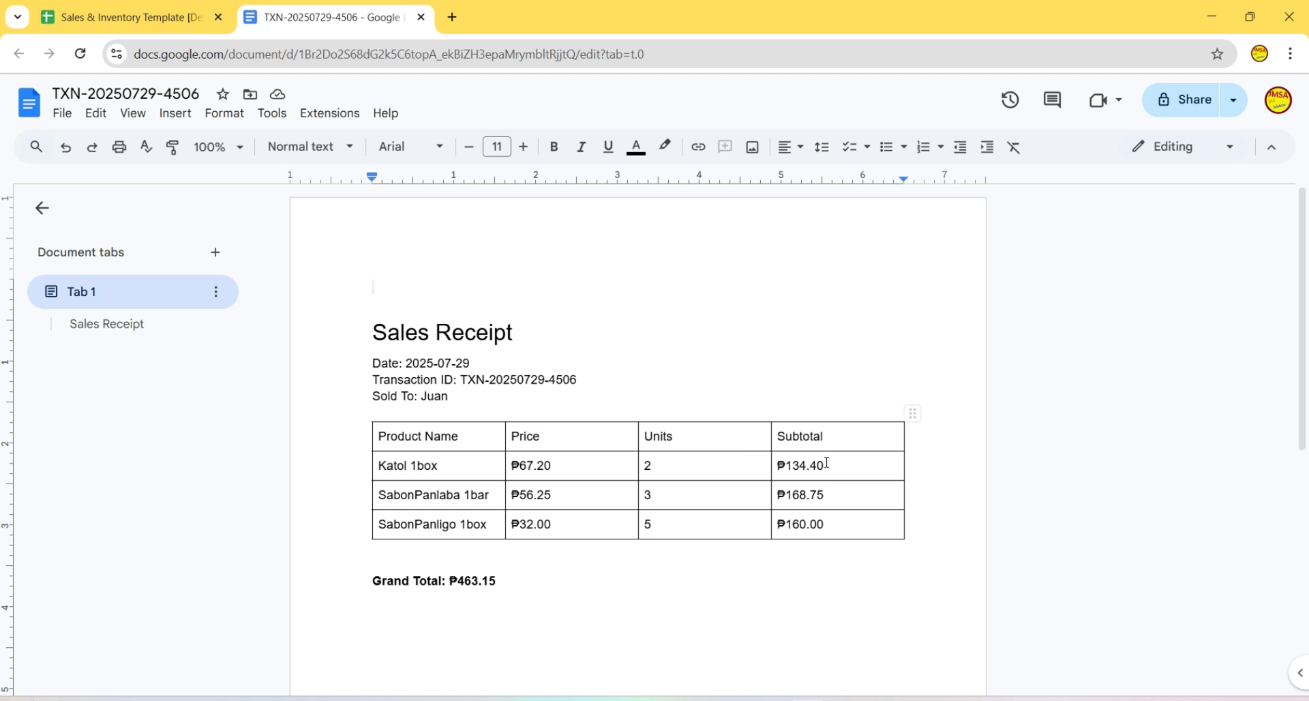
- In the receipt's print options, set the paper size to Statement
{"action": "scroll", "coordinate": [873, 443], "scroll_direction": "down", "scroll_amount": 3}
{"action": "scroll", "coordinate": [859, 458], "scroll_direction": "up", "scroll_amount": 3}
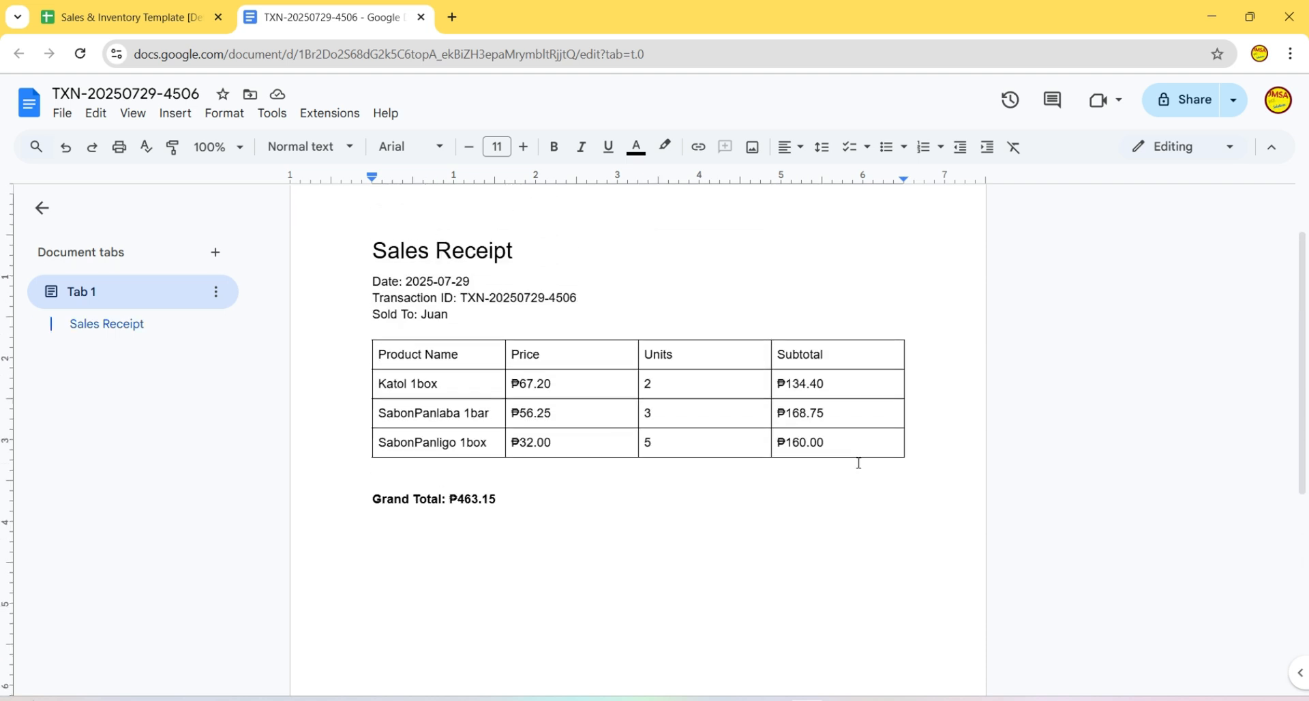
{"action": "left_click", "coordinate": [119, 146]}
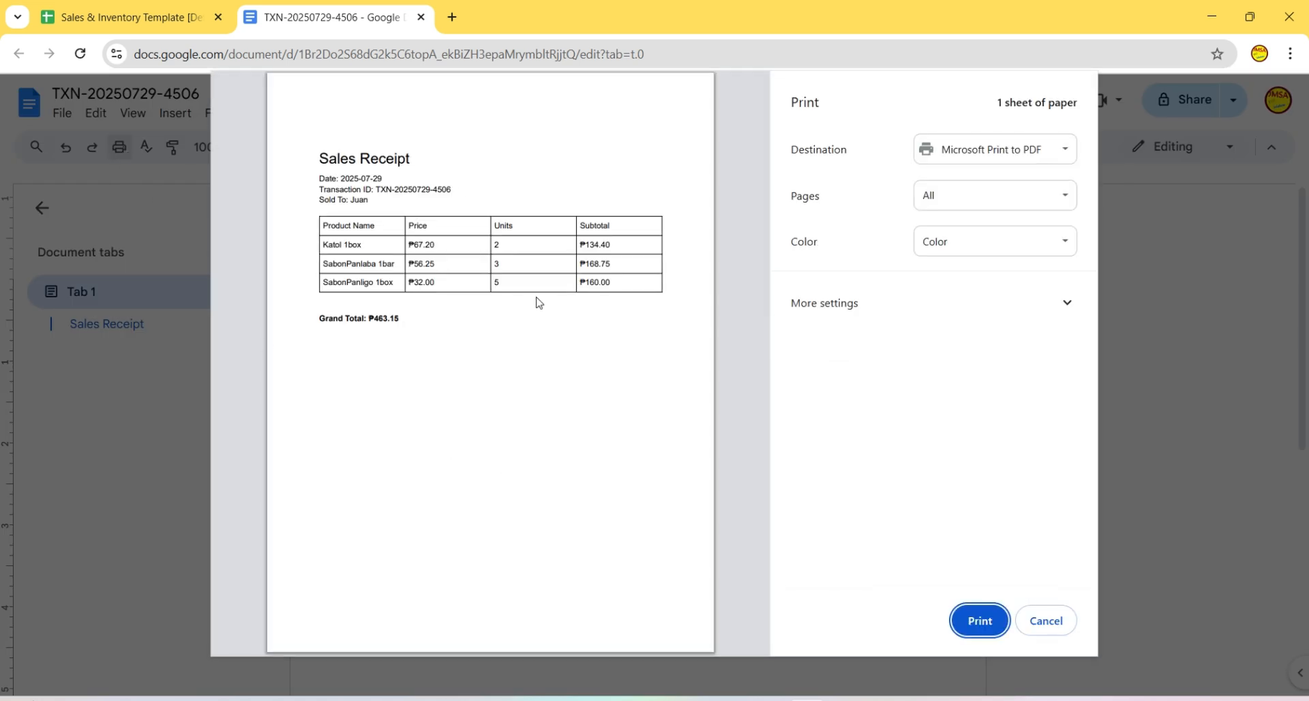
{"action": "left_click", "coordinate": [1067, 305]}
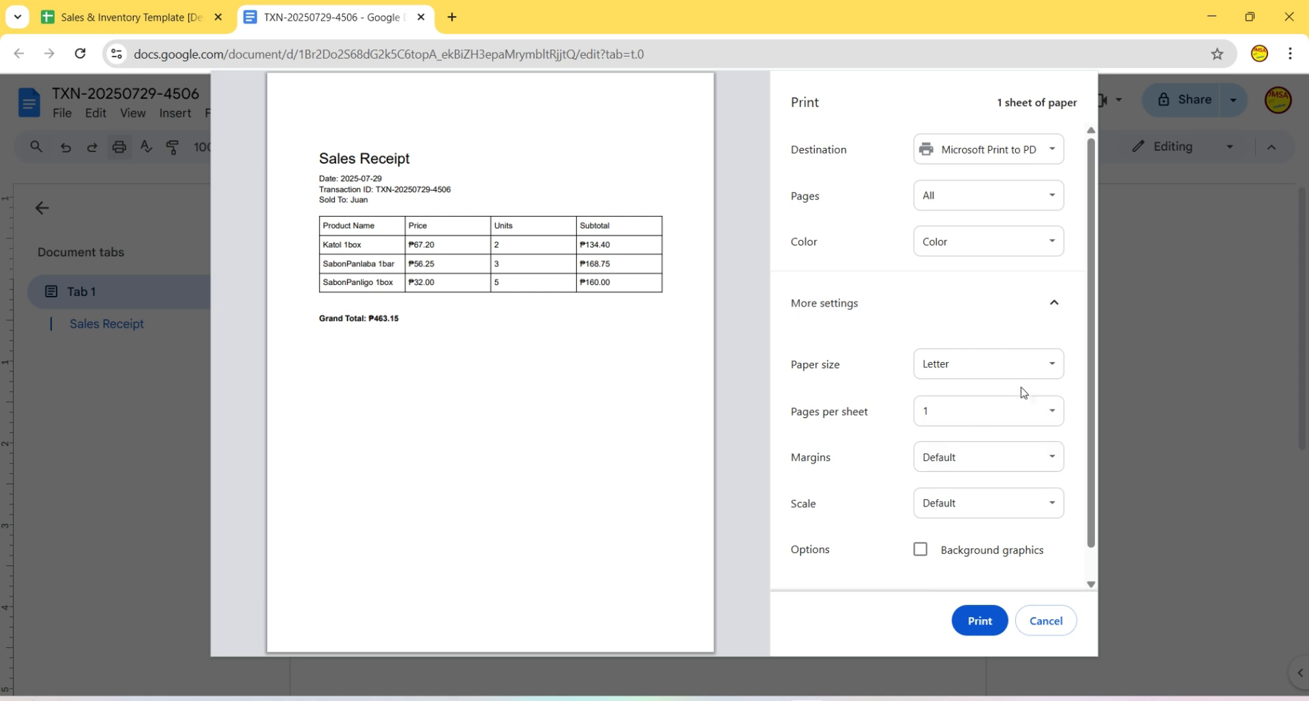
{"action": "left_click", "coordinate": [1037, 373]}
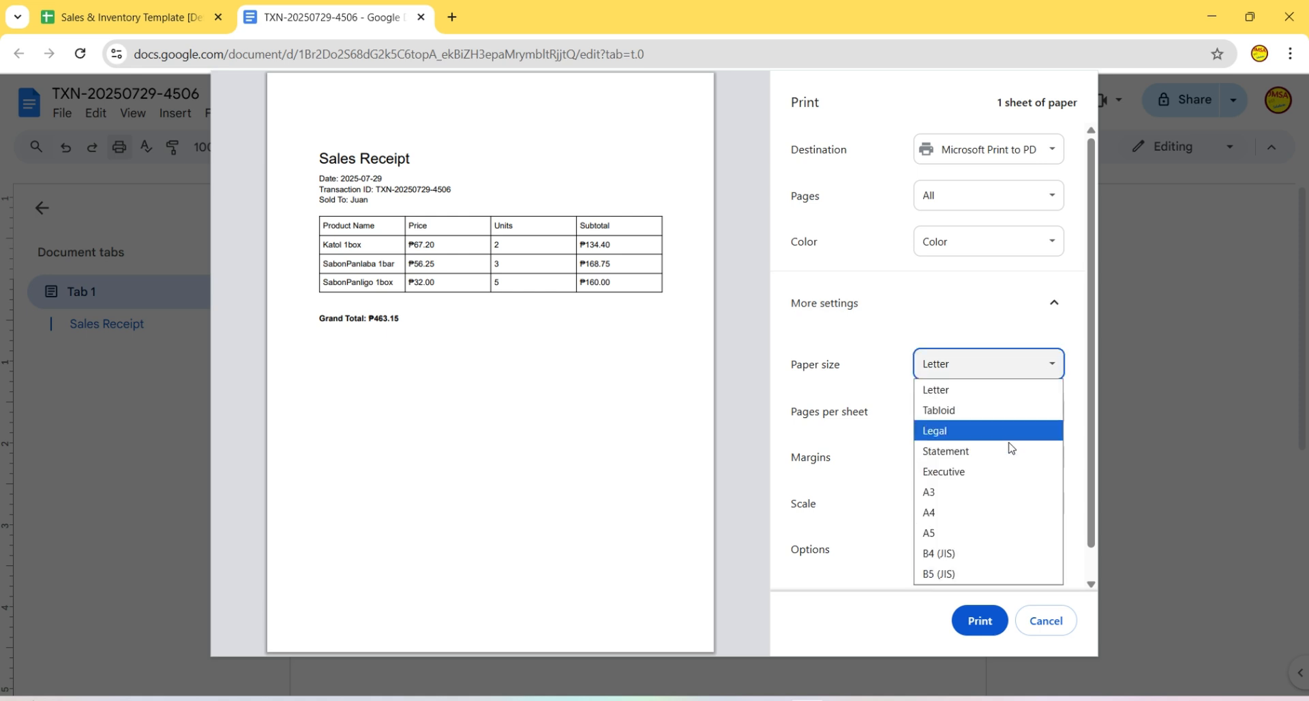
{"action": "left_click", "coordinate": [952, 560]}
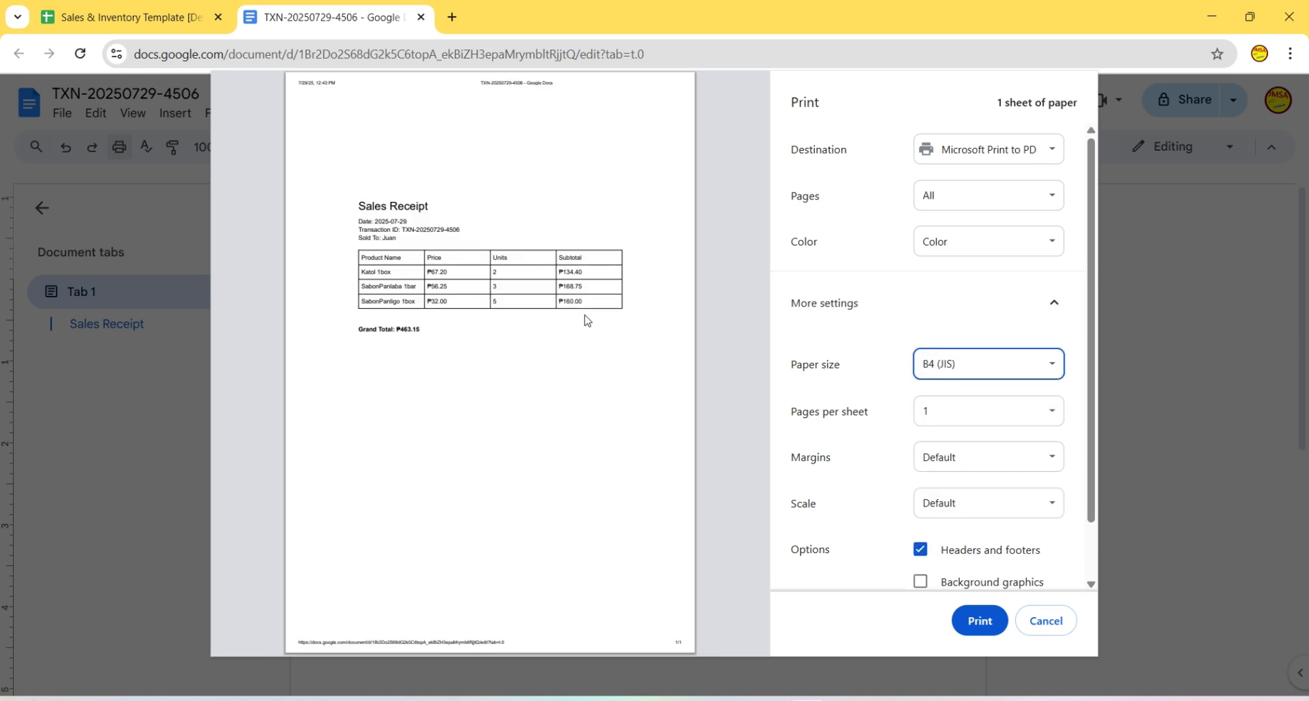
{"action": "left_click", "coordinate": [1011, 372]}
{"action": "left_click", "coordinate": [960, 451]}
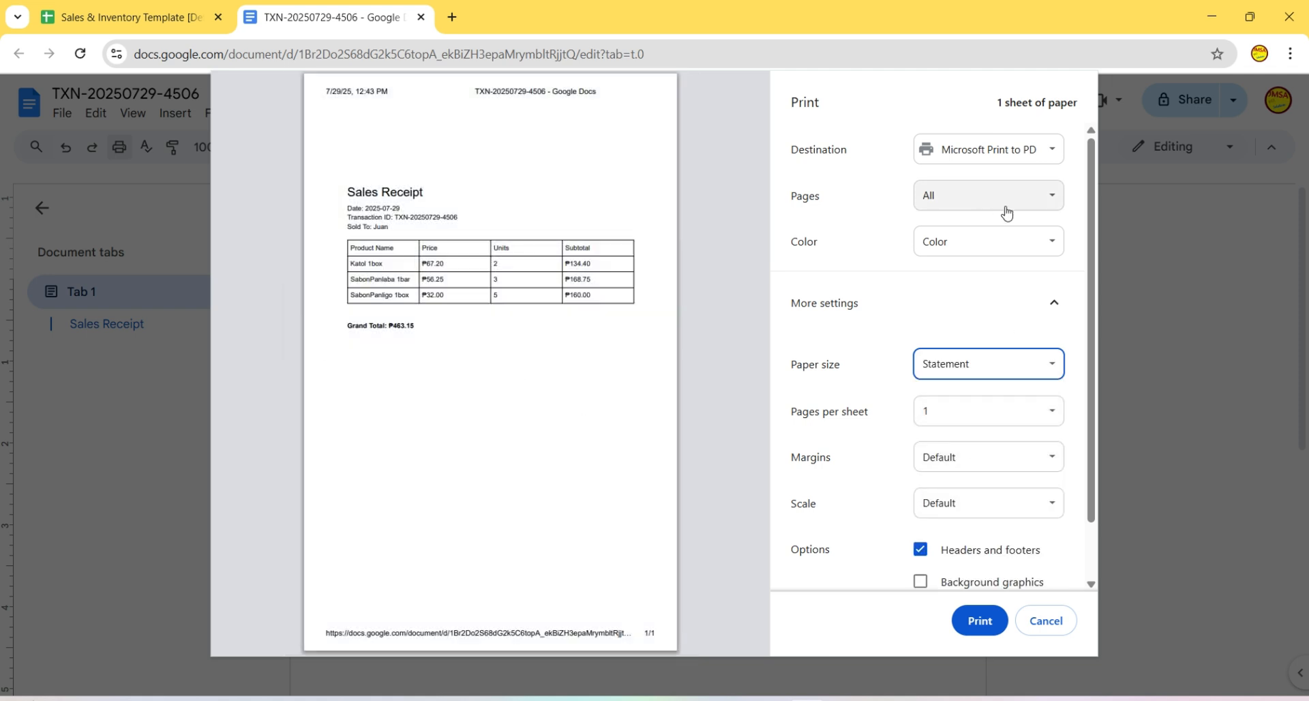
{"action": "left_click", "coordinate": [1160, 331]}
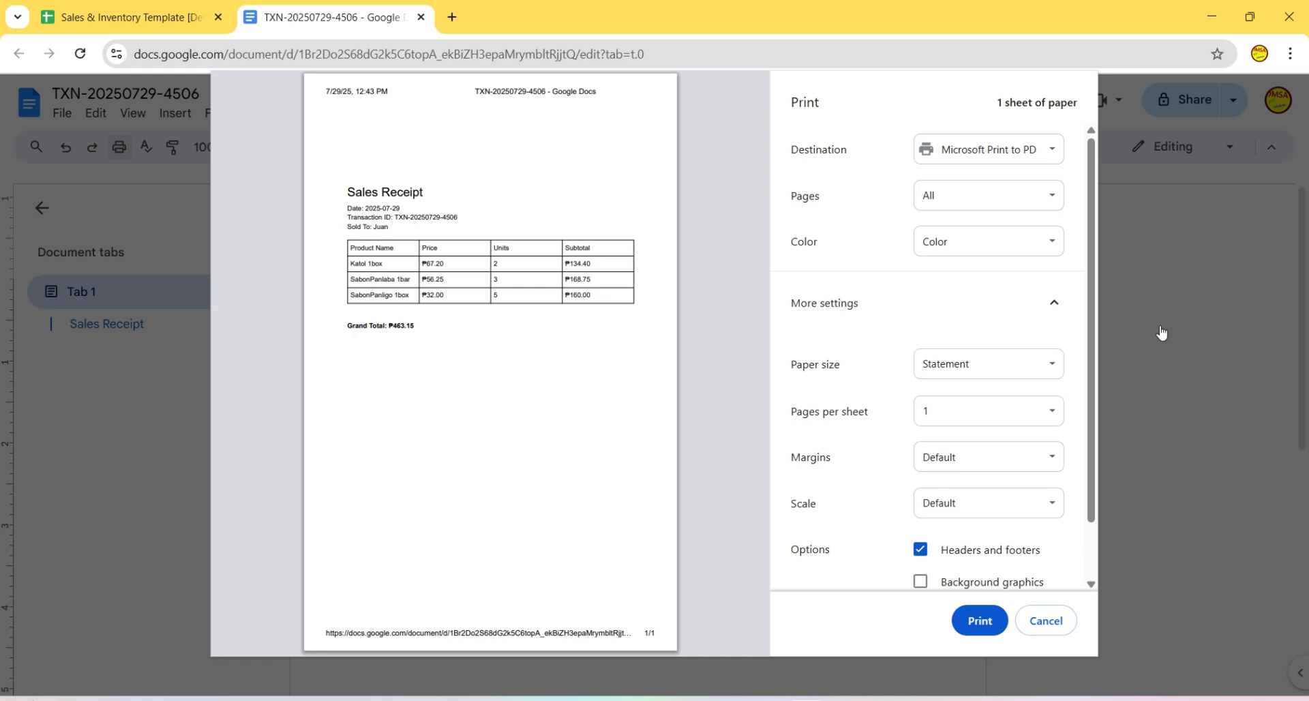
- Close the receipt document tab without printing and open a new blank browser tab
{"action": "left_click", "coordinate": [422, 22]}
{"action": "scroll", "coordinate": [900, 497], "scroll_direction": "down", "scroll_amount": 3}
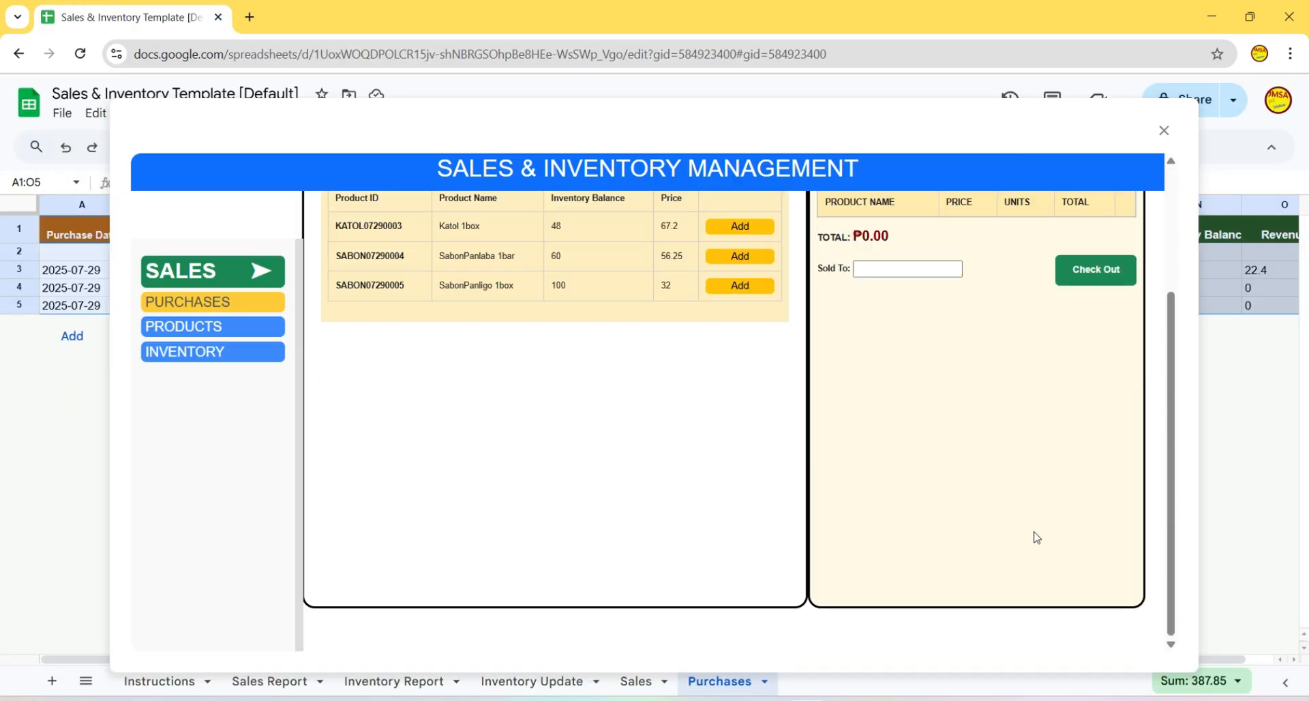
{"action": "scroll", "coordinate": [575, 353], "scroll_direction": "up", "scroll_amount": 3}
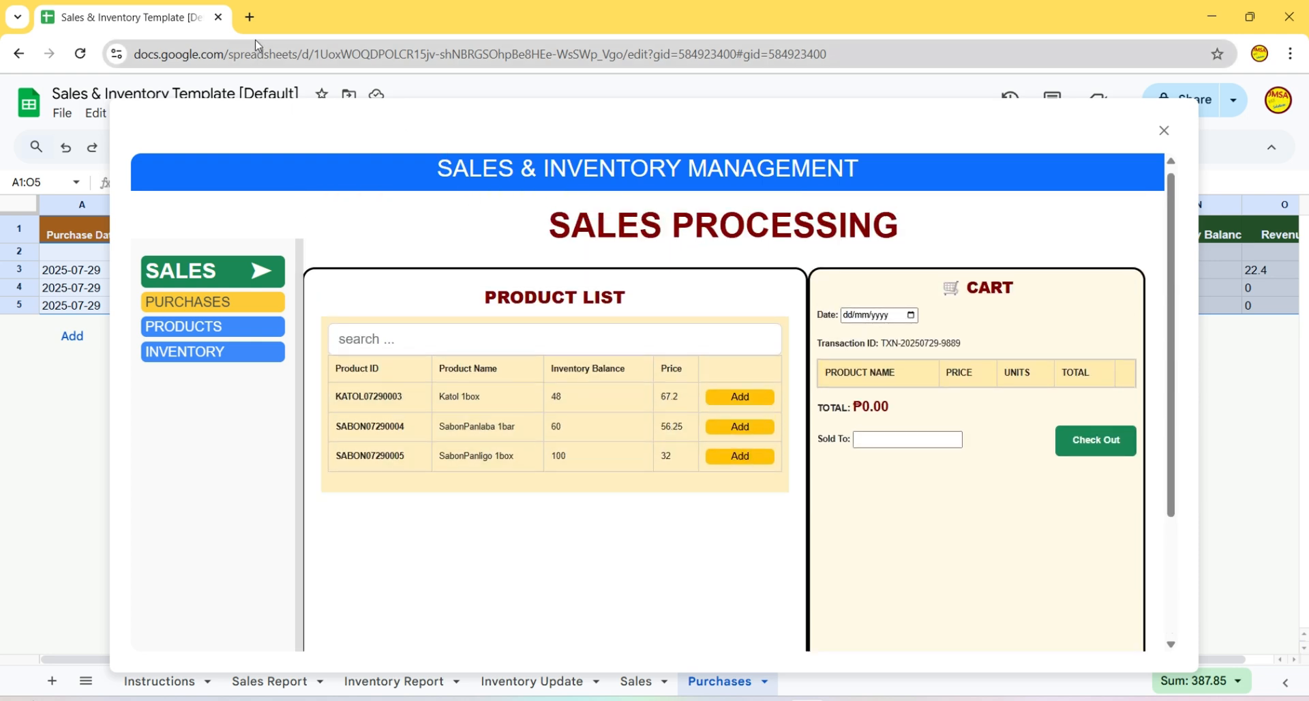
{"action": "left_click", "coordinate": [250, 17]}
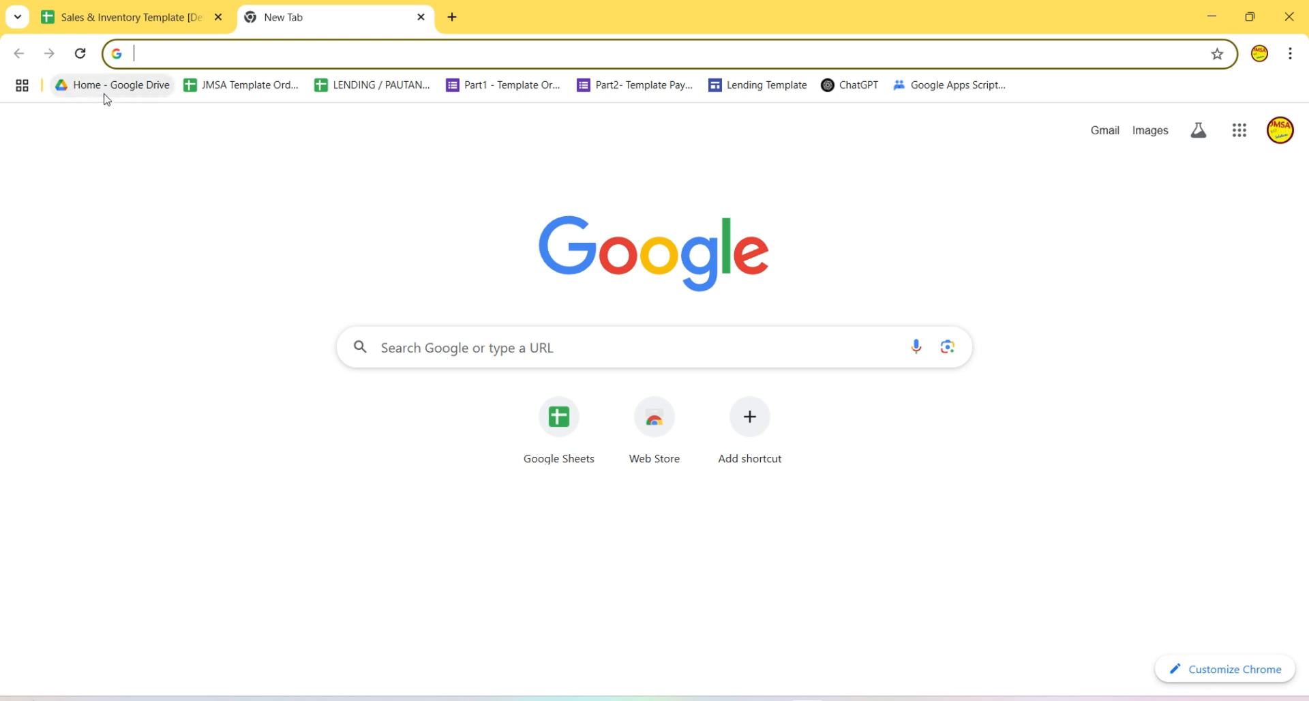
{"action": "left_click", "coordinate": [103, 86]}
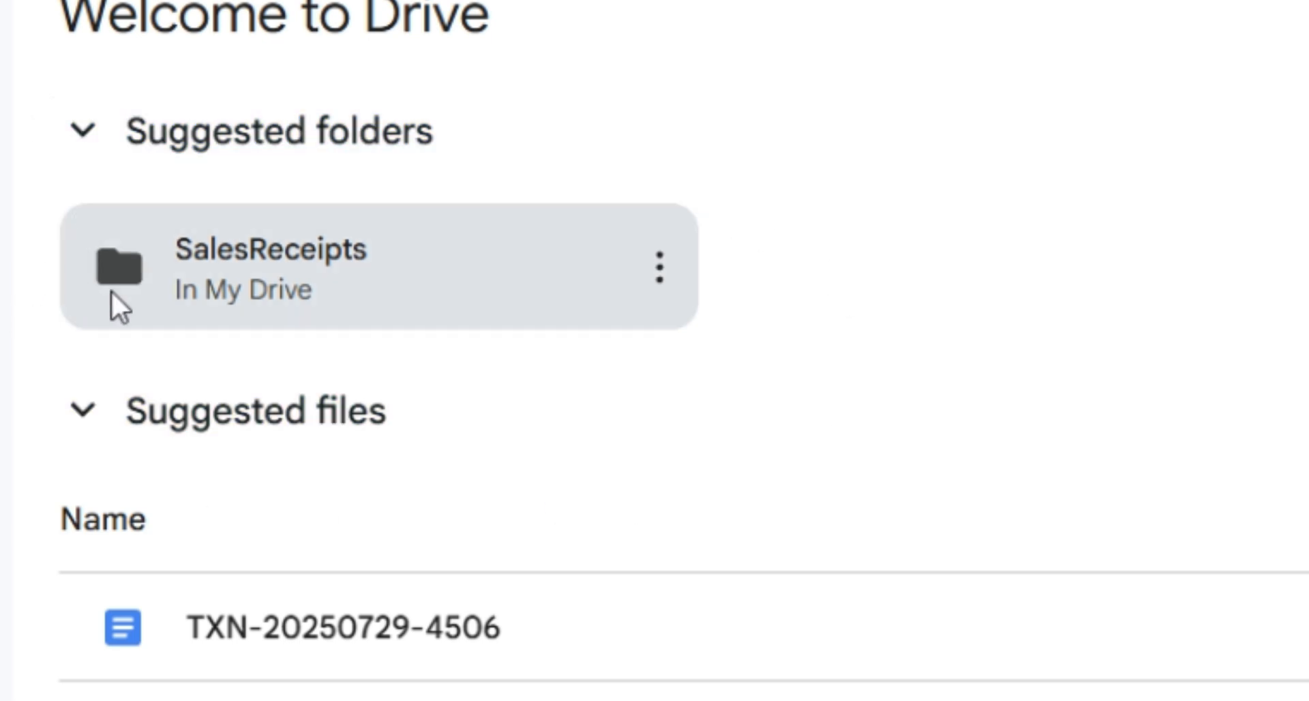
{"action": "mouse_move", "coordinate": [267, 309]}
{"action": "double_click", "coordinate": [281, 239]}
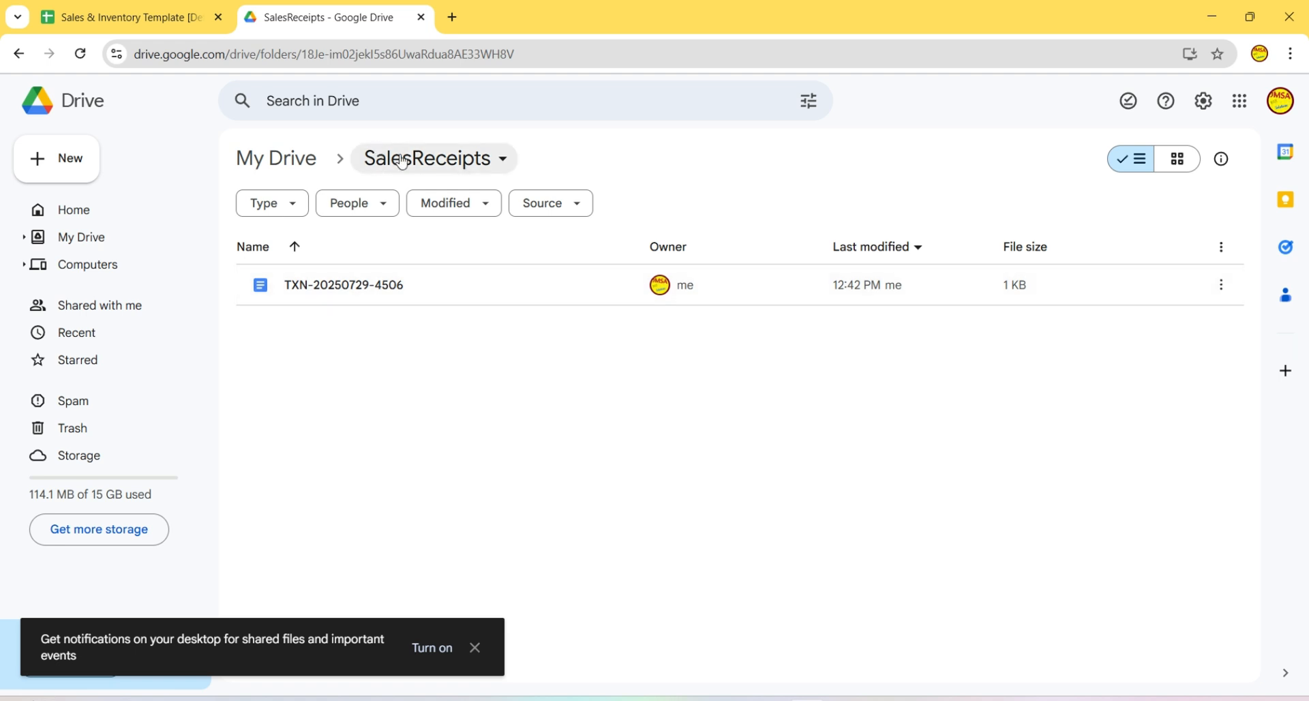
- Return to the Sales & Inventory spreadsheet and show the dialog's Product Inventory table
{"action": "left_click", "coordinate": [102, 18]}
{"action": "scroll", "coordinate": [668, 382], "scroll_direction": "down", "scroll_amount": 2}
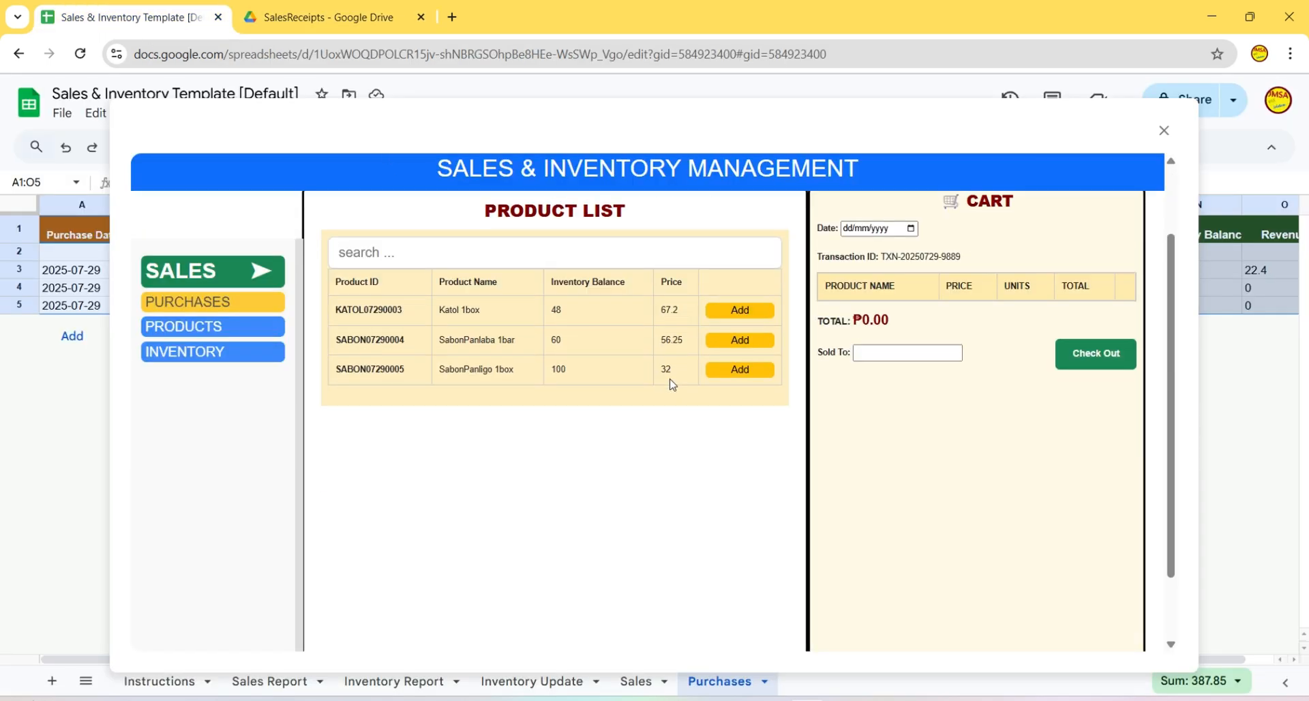
{"action": "scroll", "coordinate": [668, 381], "scroll_direction": "up", "scroll_amount": 2}
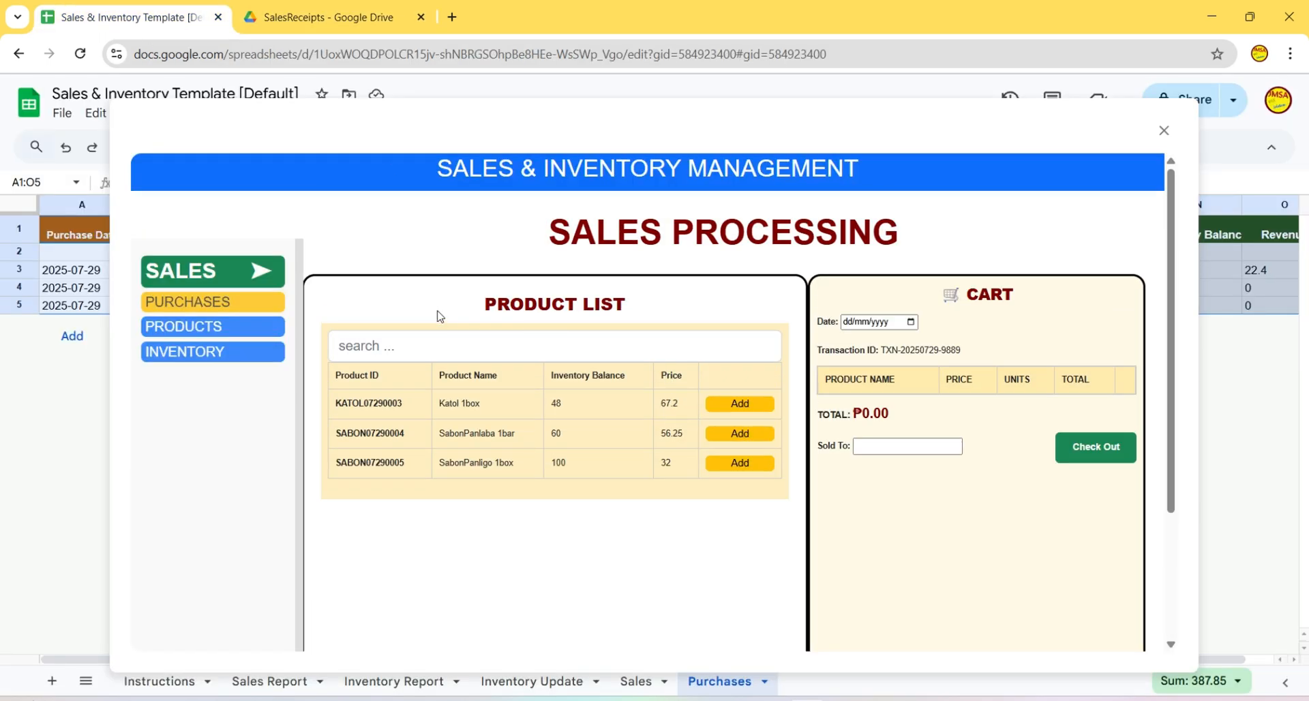
{"action": "left_click", "coordinate": [195, 358]}
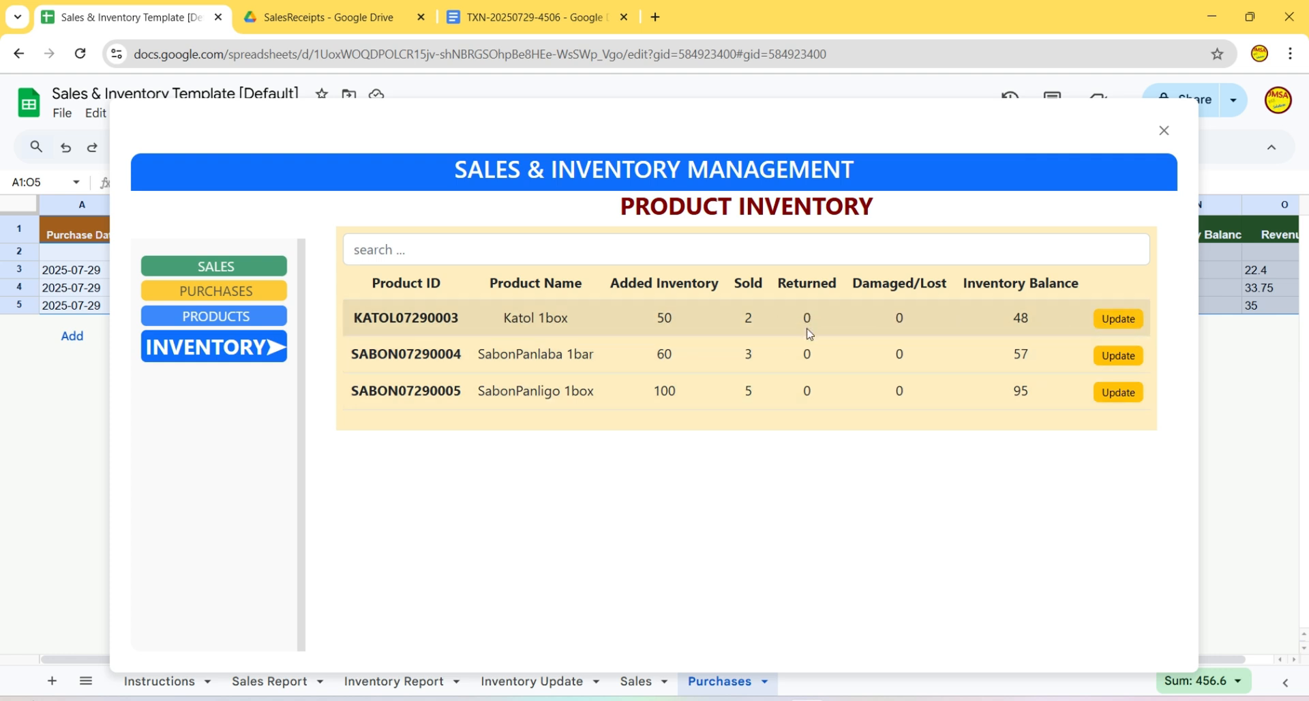
- Record a return of 1 Katol 1box unit dated 29/07/2025, accounted to the Supplier
{"action": "left_click", "coordinate": [1115, 325]}
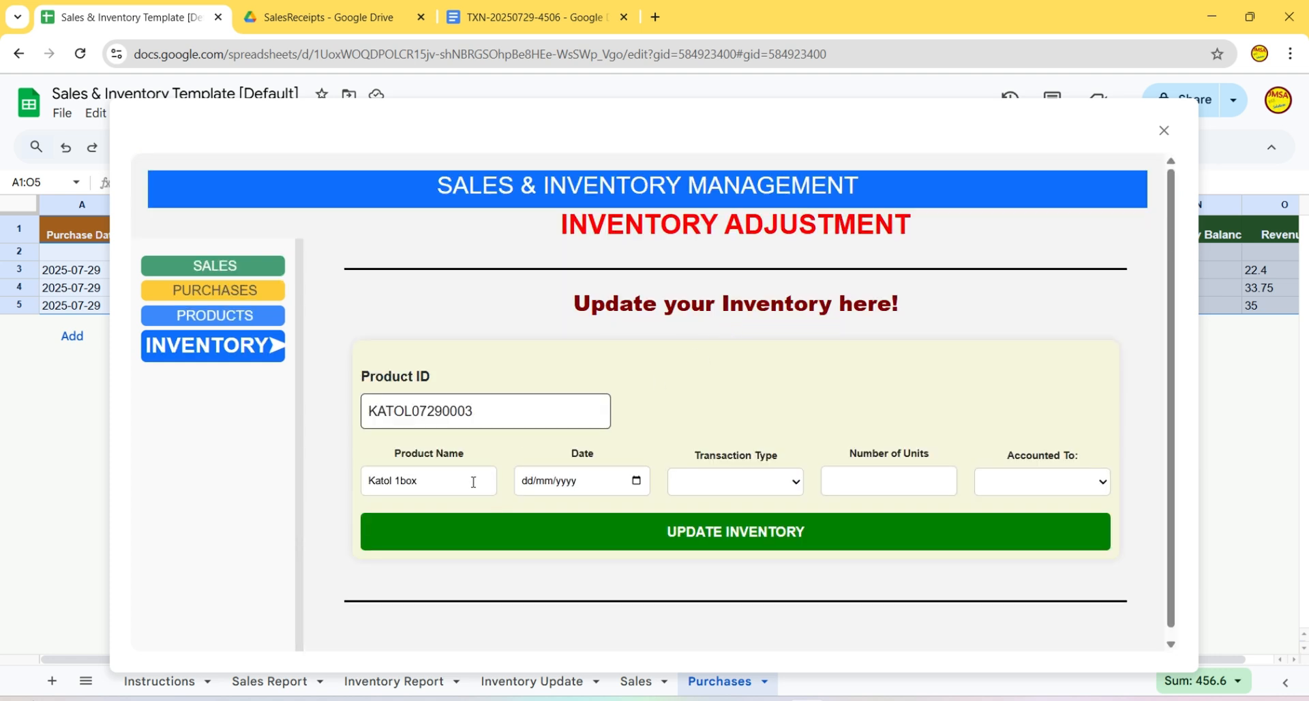
{"action": "left_click", "coordinate": [637, 481]}
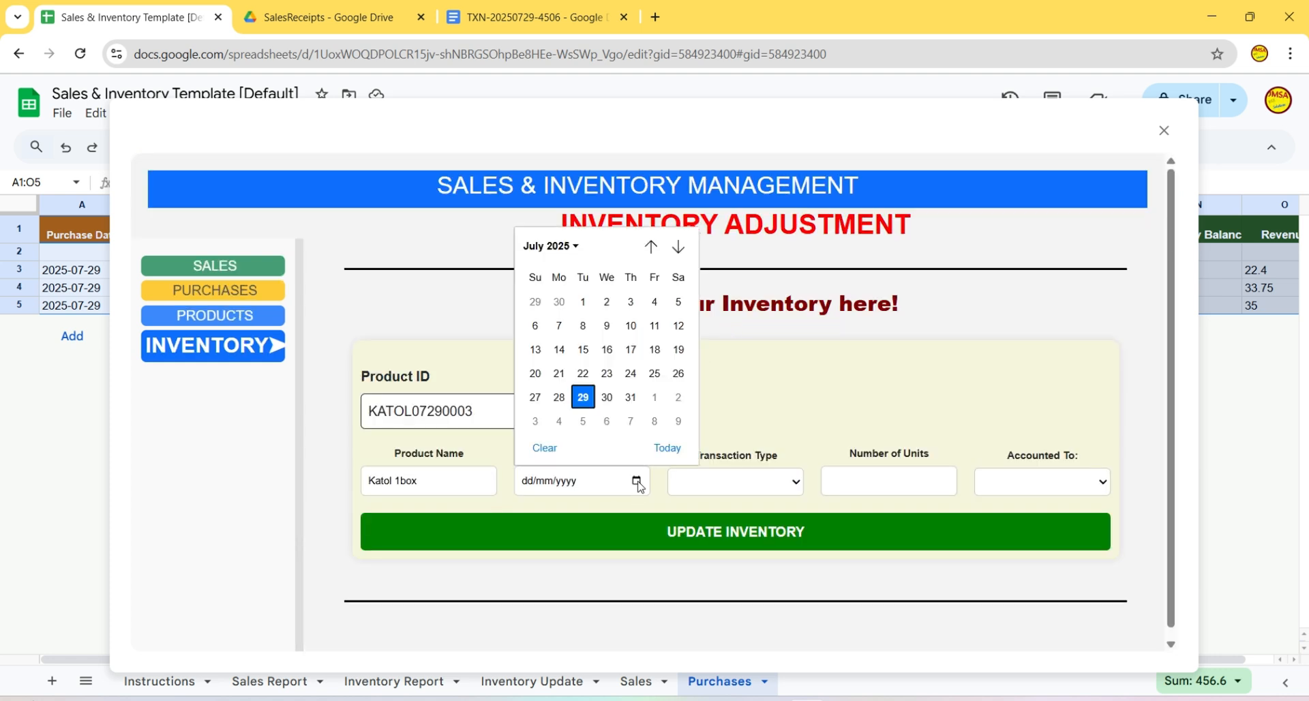
{"action": "left_click", "coordinate": [585, 398]}
{"action": "left_click", "coordinate": [785, 483]}
{"action": "left_click", "coordinate": [682, 519]}
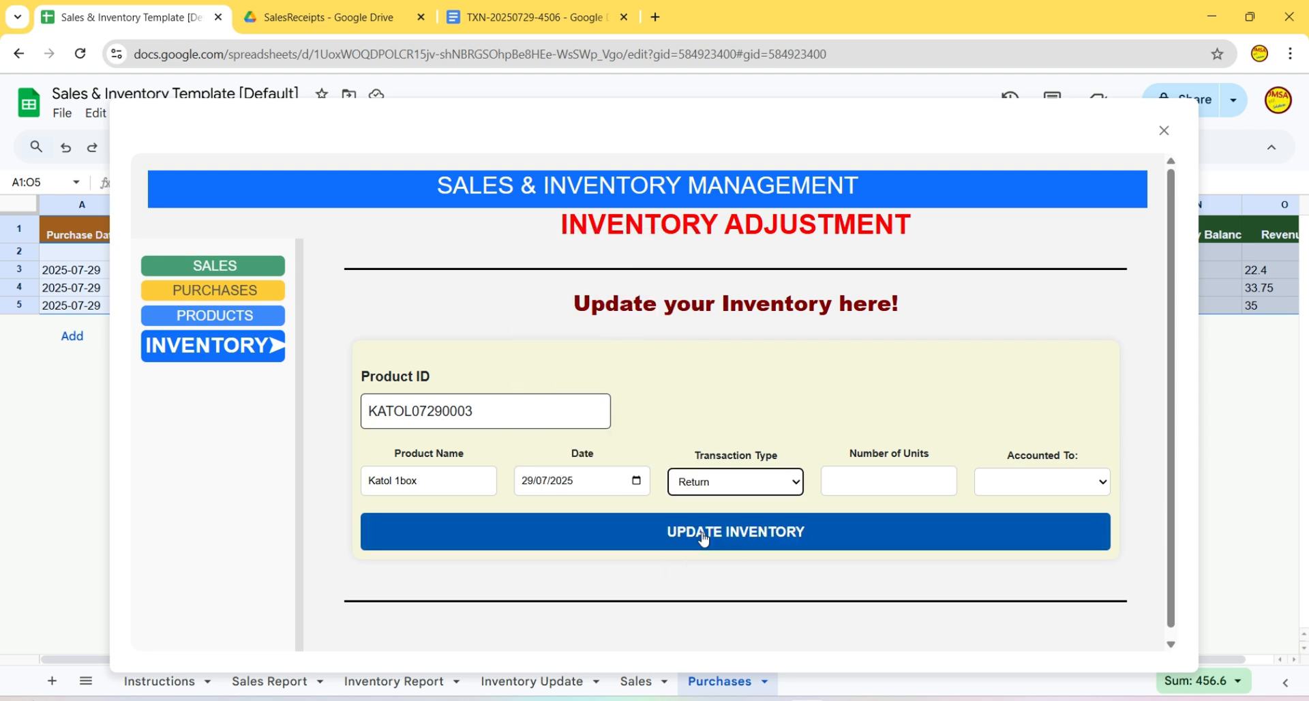
{"action": "left_click", "coordinate": [884, 485]}
{"action": "left_click", "coordinate": [902, 616]}
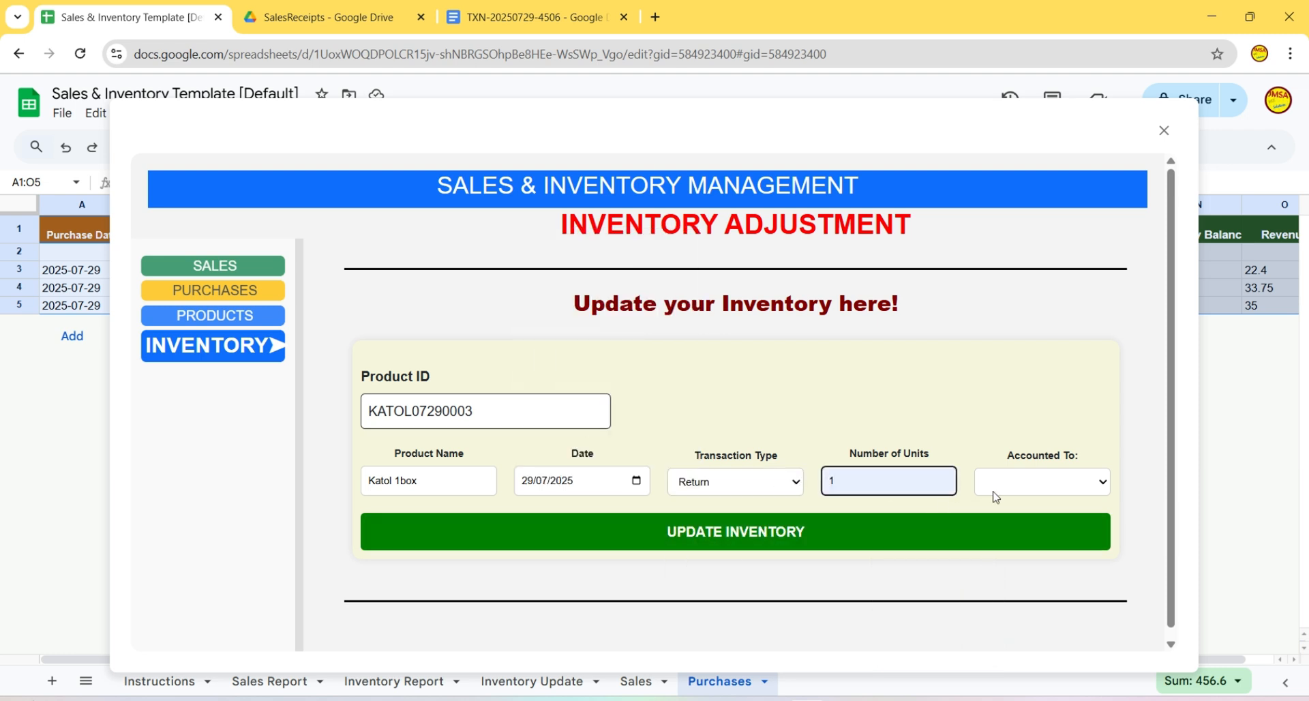
{"action": "left_click", "coordinate": [1096, 492]}
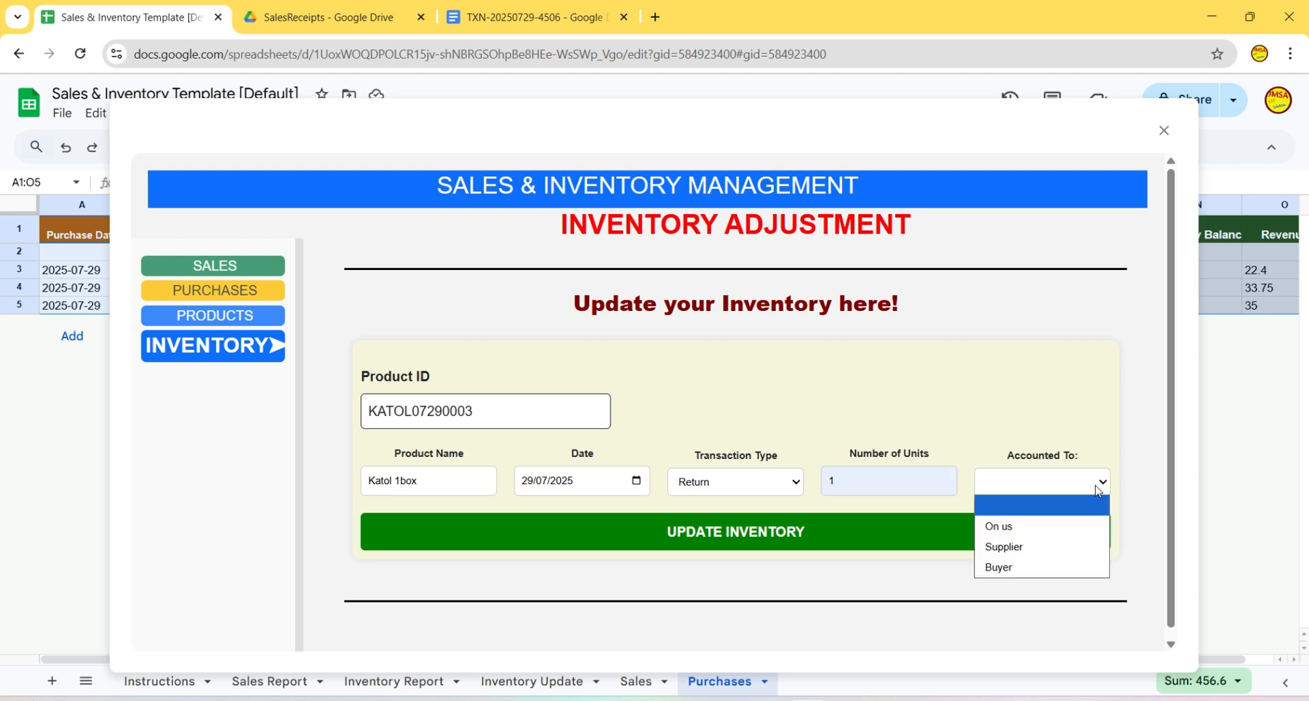
{"action": "left_click", "coordinate": [1026, 549]}
{"action": "left_click", "coordinate": [768, 537]}
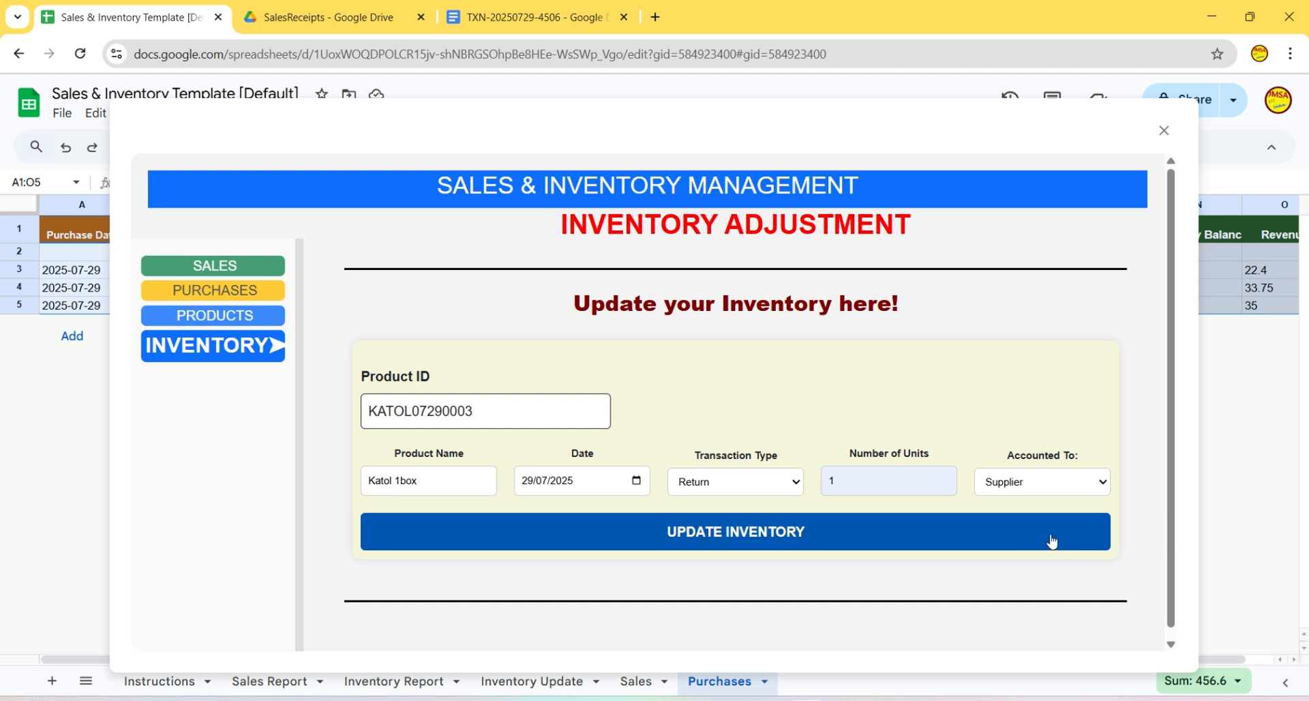
{"action": "left_click", "coordinate": [1074, 535]}
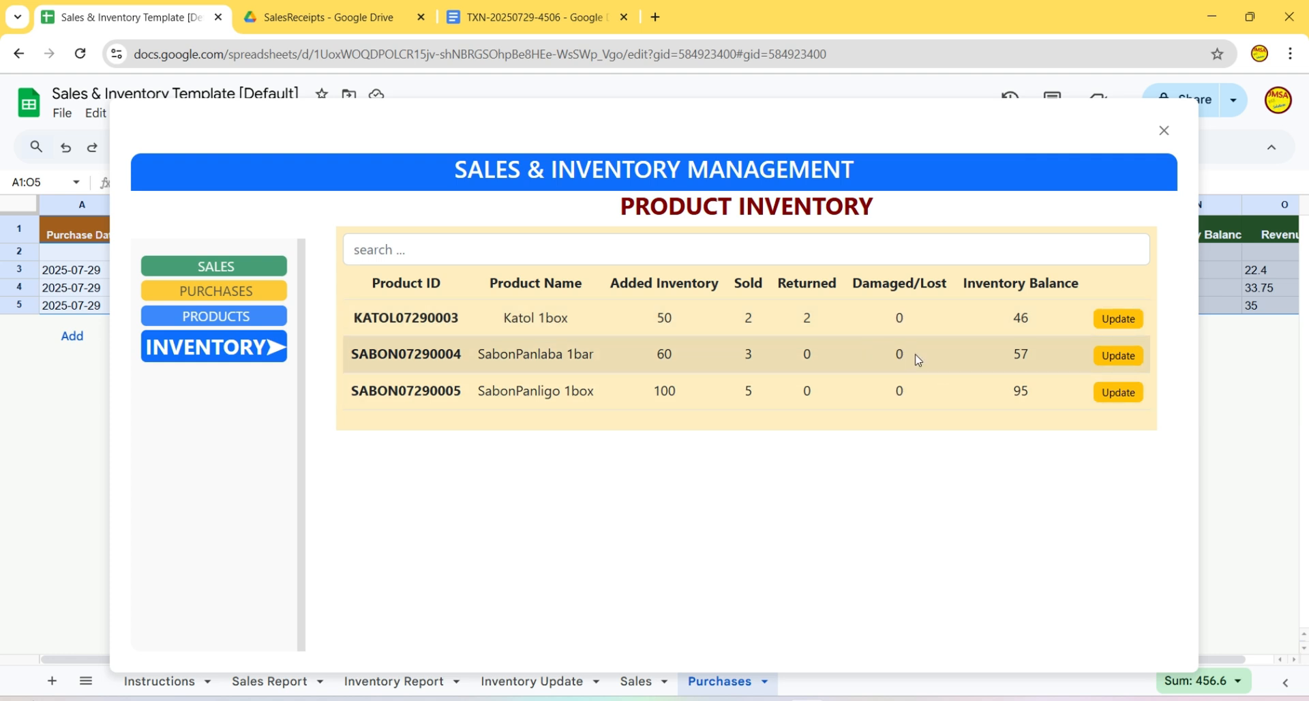
- Log 2 damaged SabonPanlaba 1bar units dated 29/07/2025, charged to the supplier
{"action": "left_click", "coordinate": [1119, 358]}
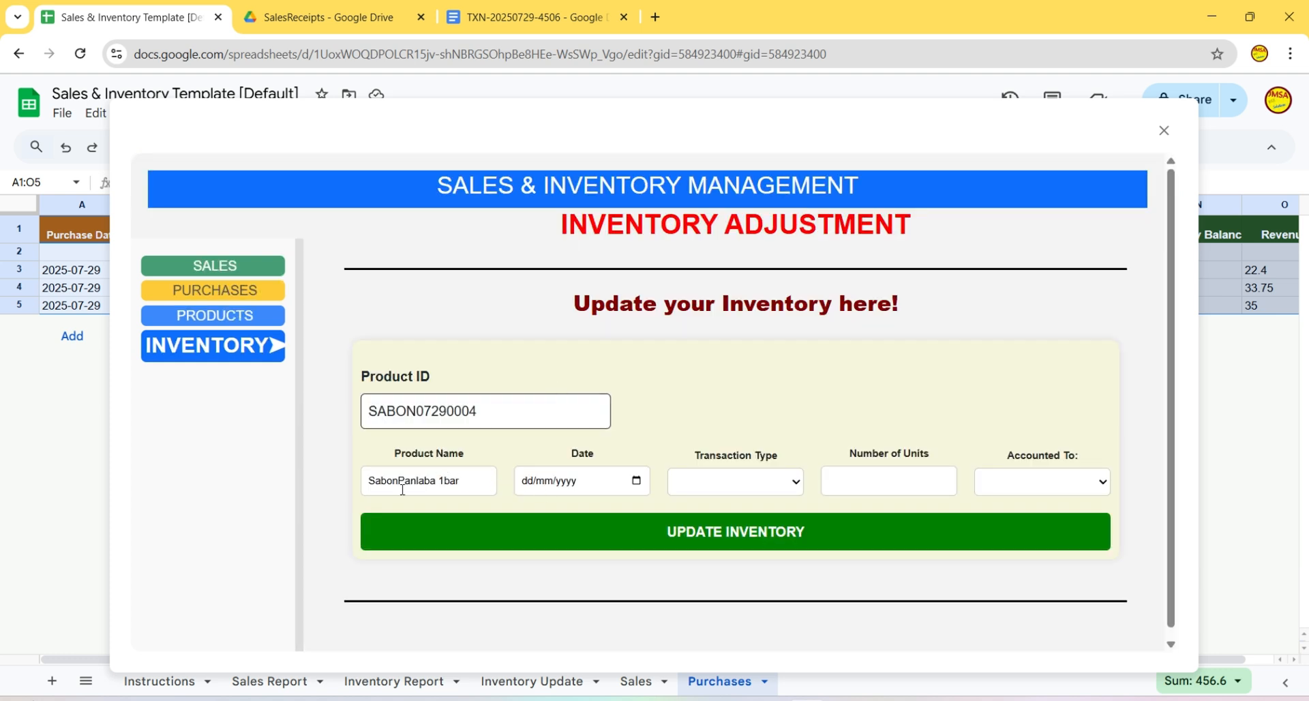
{"action": "left_click", "coordinate": [636, 481]}
{"action": "left_click", "coordinate": [586, 401]}
{"action": "left_click", "coordinate": [799, 485]}
{"action": "left_click", "coordinate": [742, 564]}
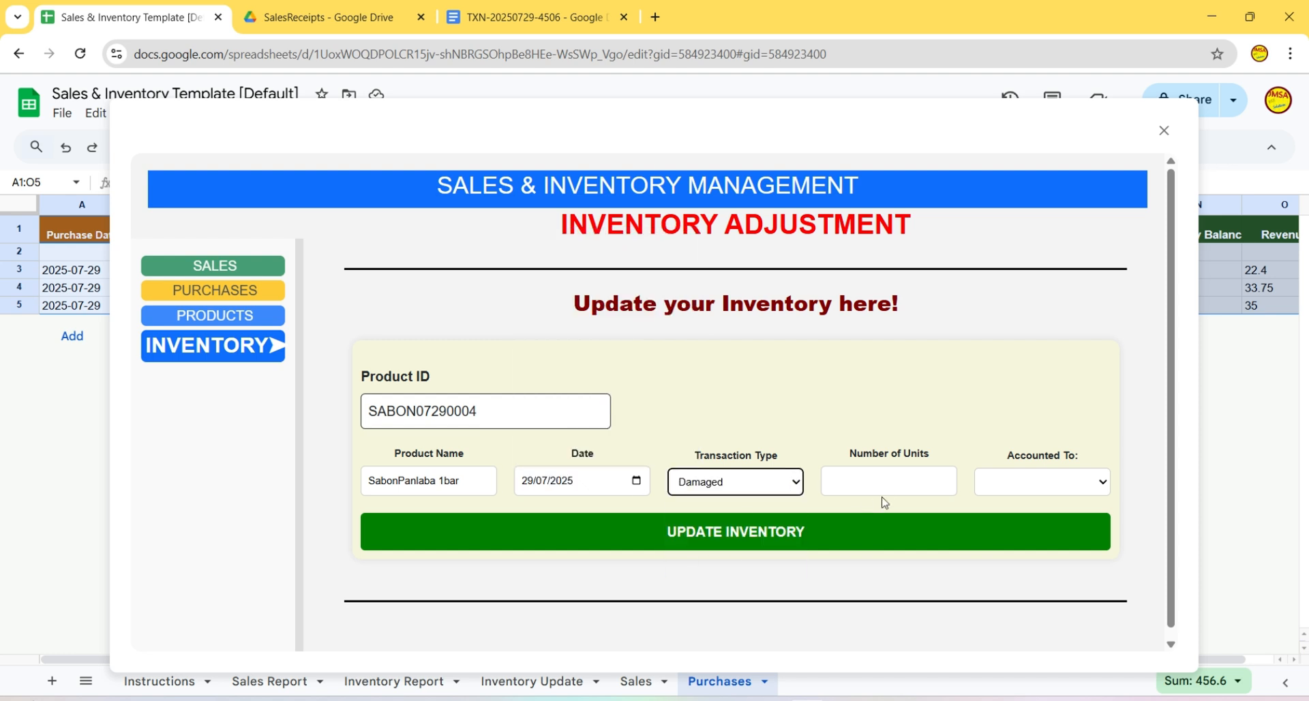
{"action": "left_click", "coordinate": [888, 488]}
{"action": "left_click", "coordinate": [892, 555]}
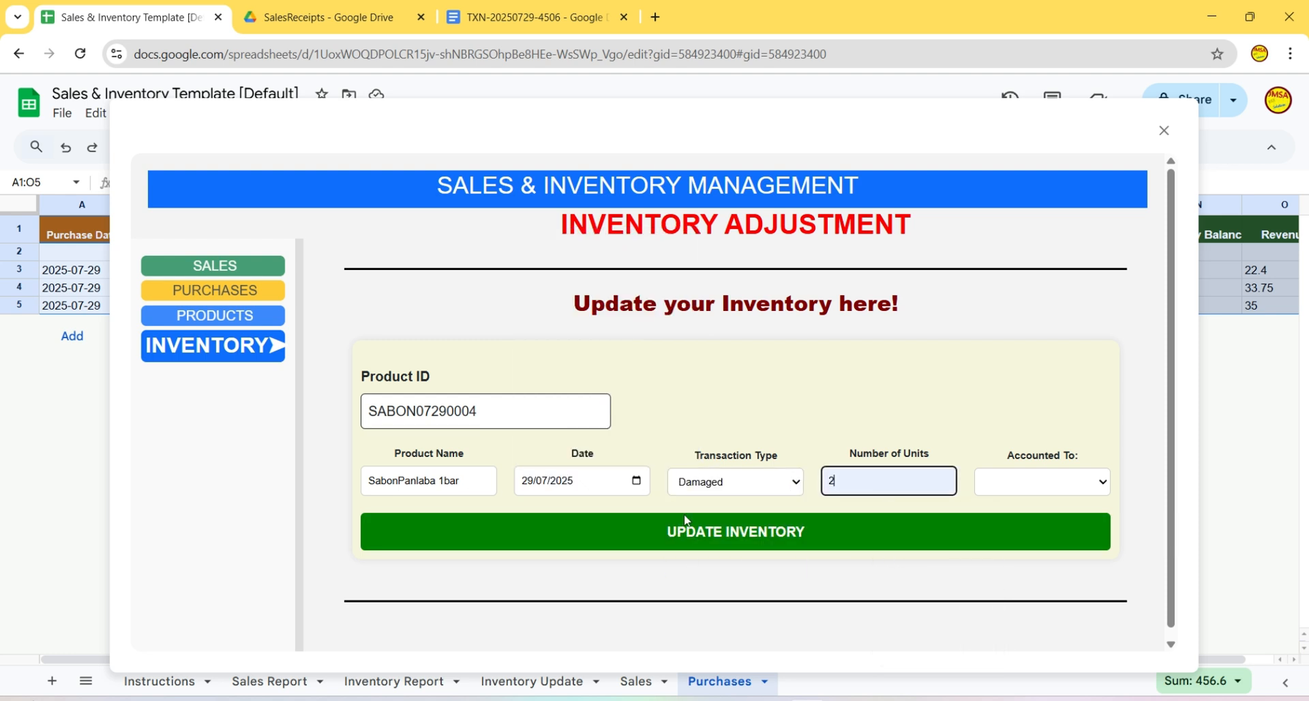
{"action": "left_click", "coordinate": [1081, 493]}
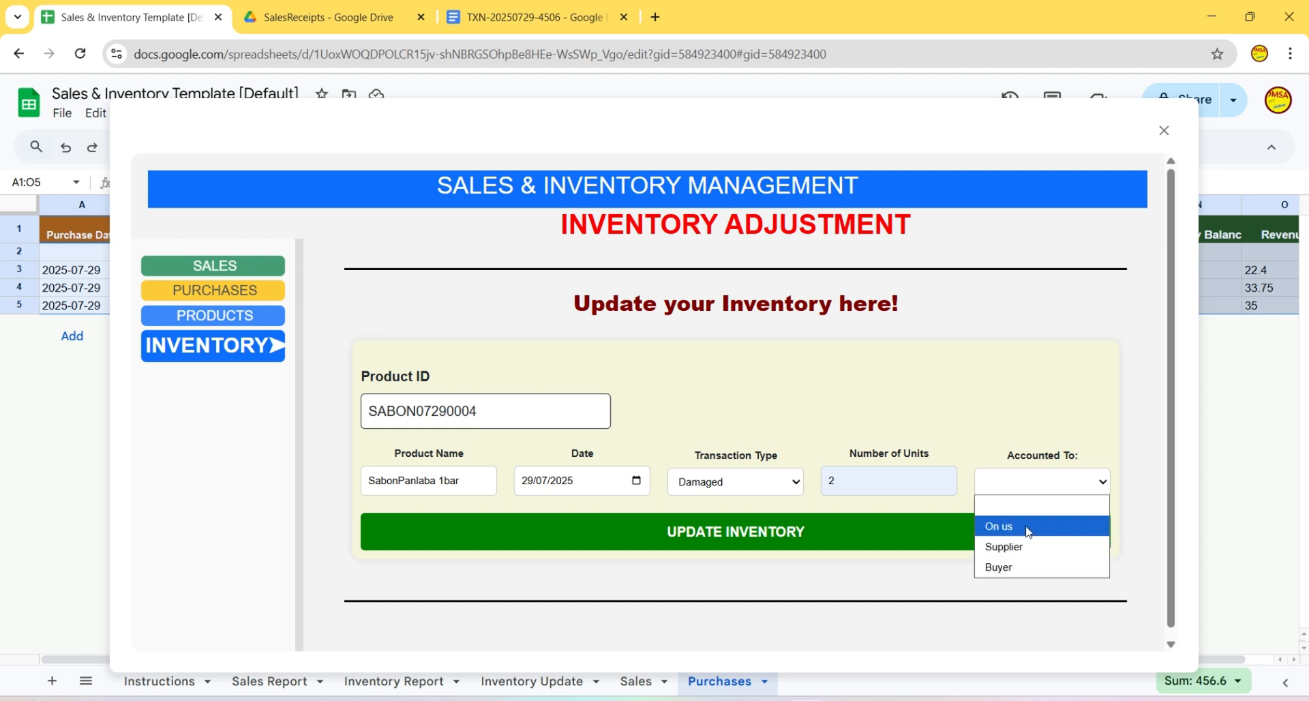
{"action": "left_click", "coordinate": [1018, 546]}
{"action": "left_click", "coordinate": [774, 538]}
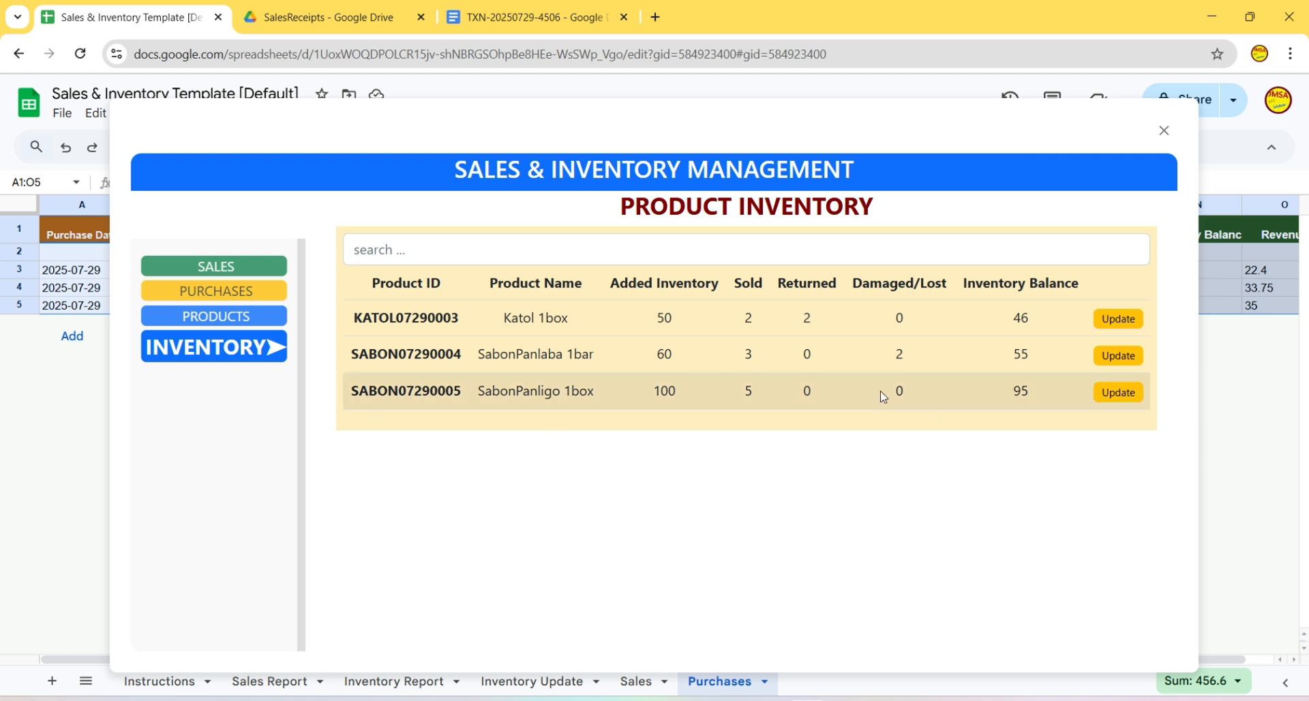
- Record 1 lost SabonPanligo 1box unit dated 29/07/2025, accounted On us
{"action": "left_click", "coordinate": [1118, 402]}
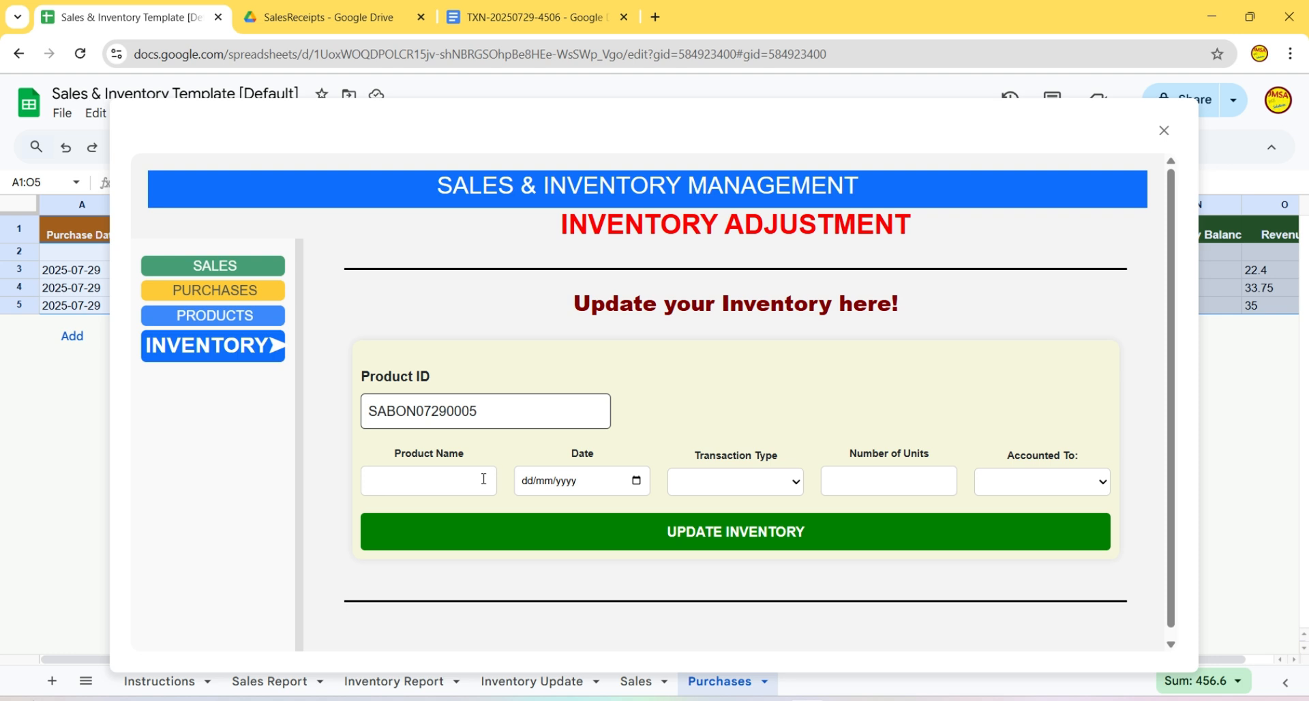
{"action": "left_click", "coordinate": [636, 481]}
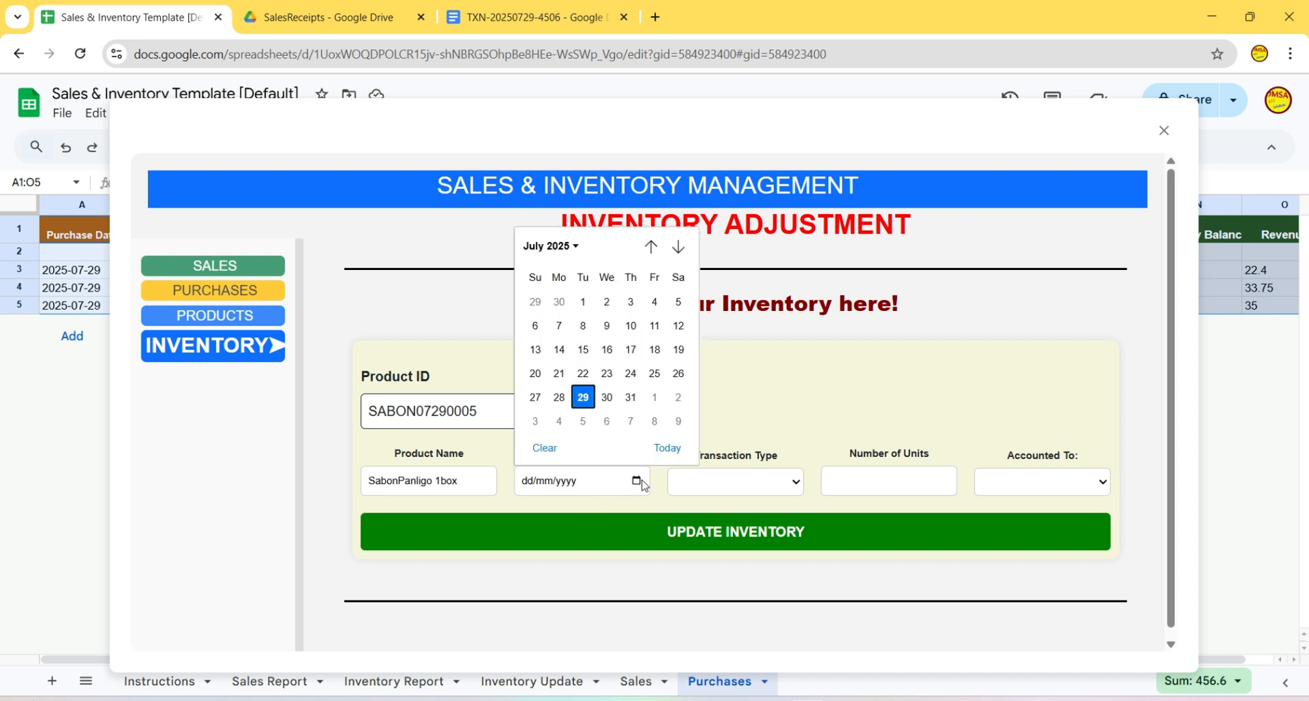
{"action": "left_click", "coordinate": [583, 397]}
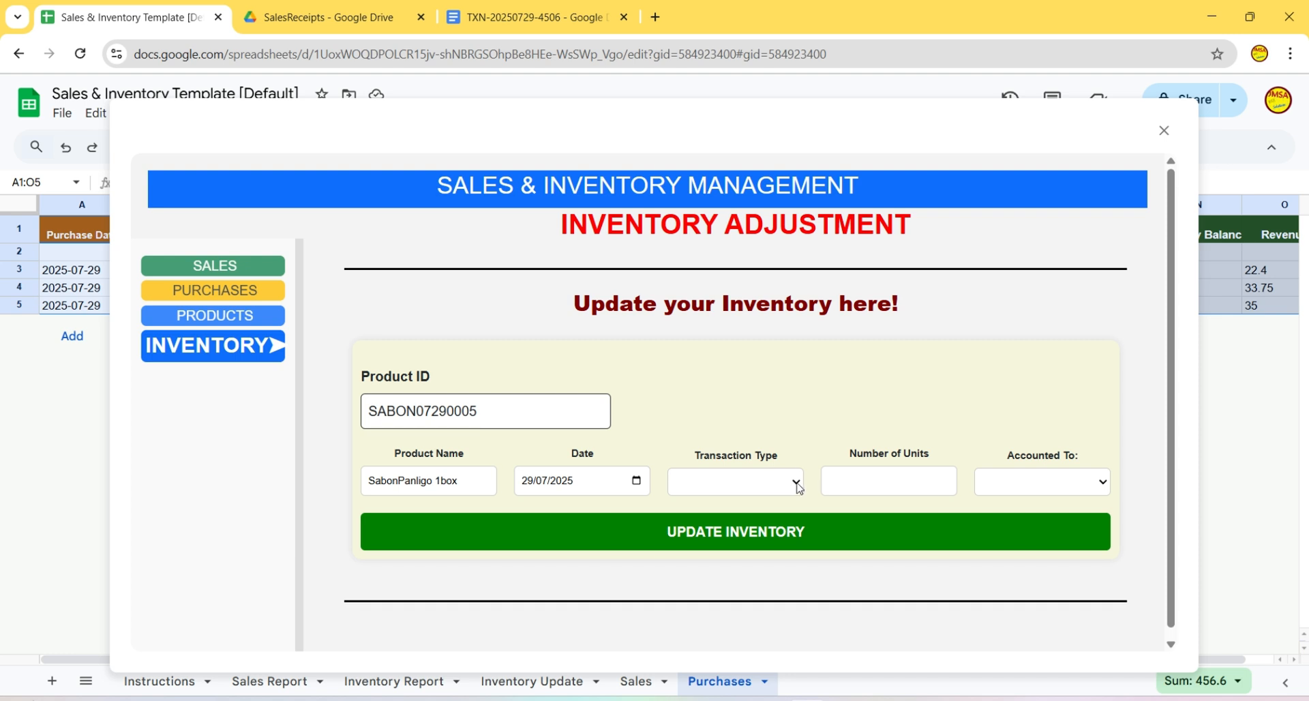
{"action": "left_click", "coordinate": [799, 487]}
{"action": "left_click", "coordinate": [703, 546]}
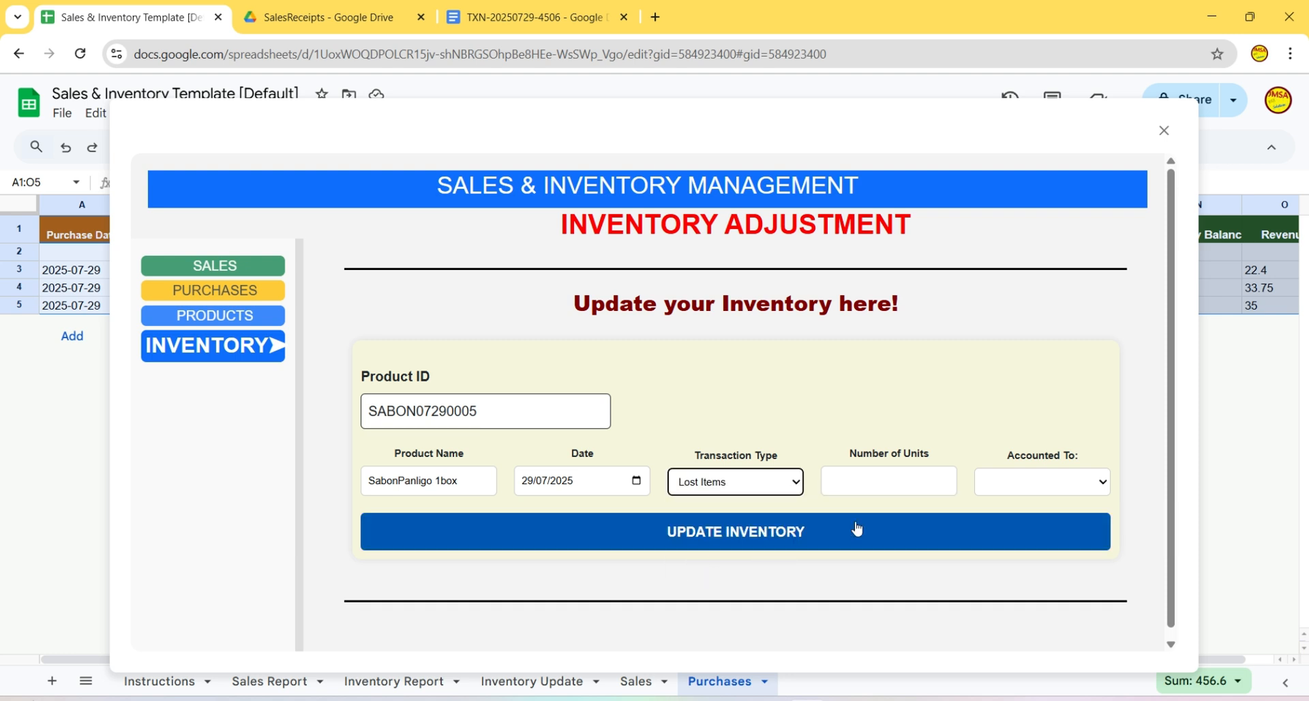
{"action": "left_click", "coordinate": [889, 490]}
{"action": "left_click", "coordinate": [897, 553]}
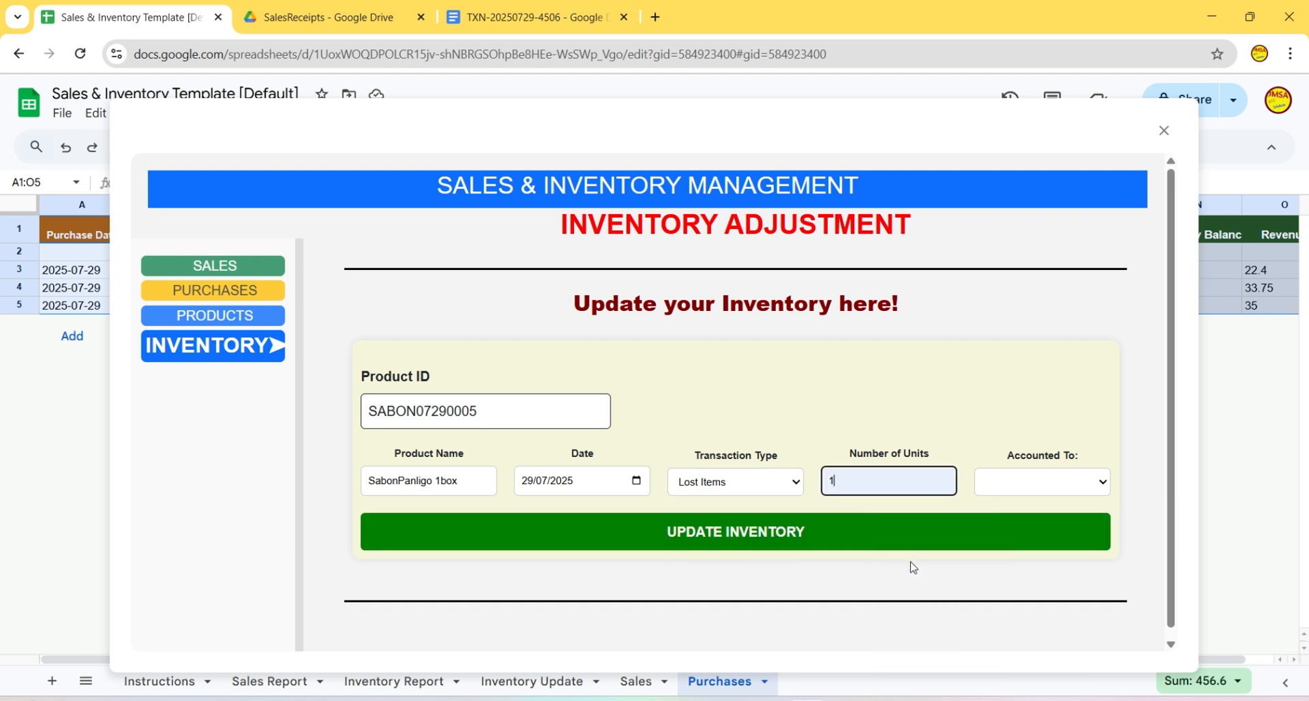
{"action": "left_click", "coordinate": [1072, 494]}
{"action": "left_click", "coordinate": [1002, 523]}
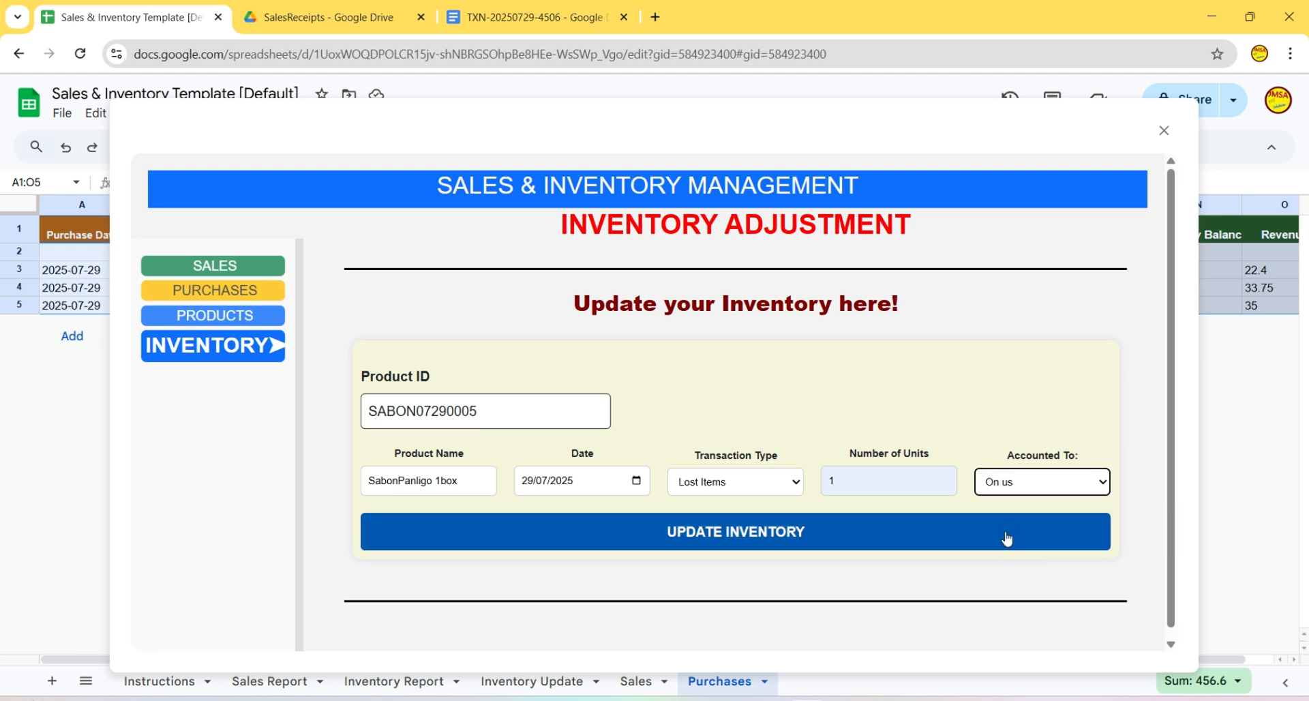
{"action": "left_click", "coordinate": [790, 537]}
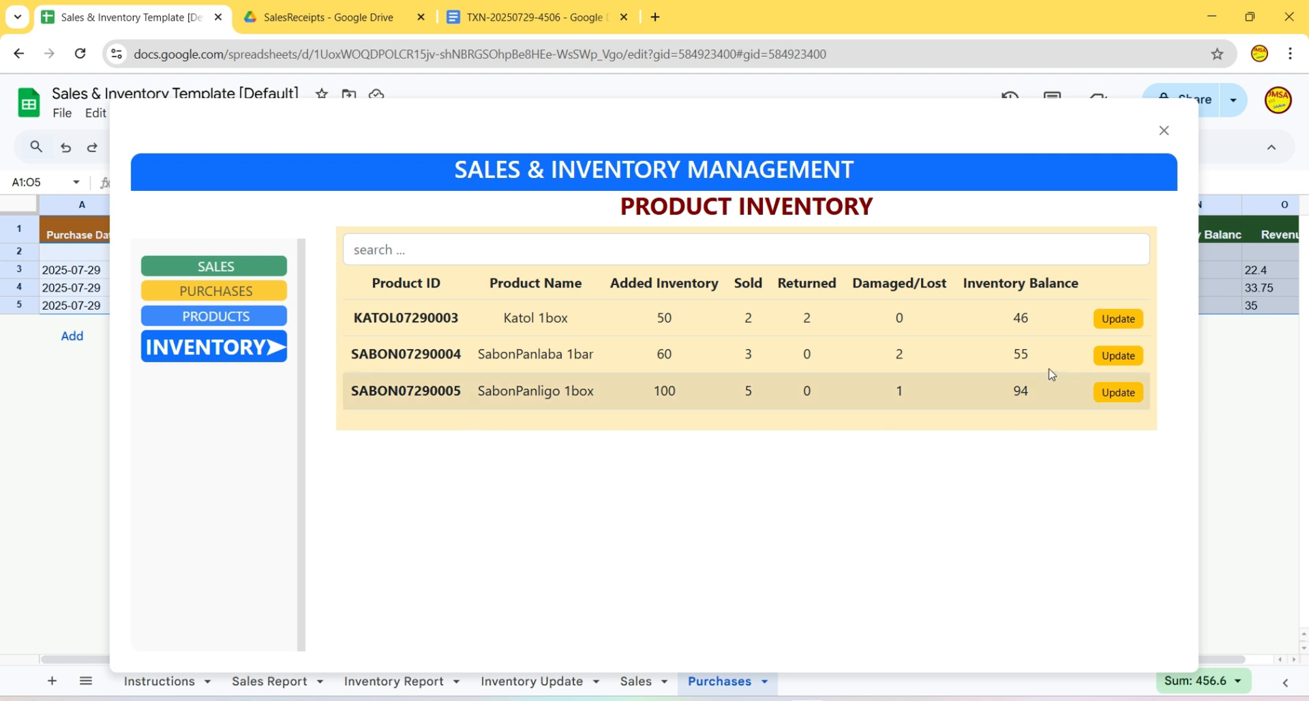
{"action": "left_click", "coordinate": [239, 271]}
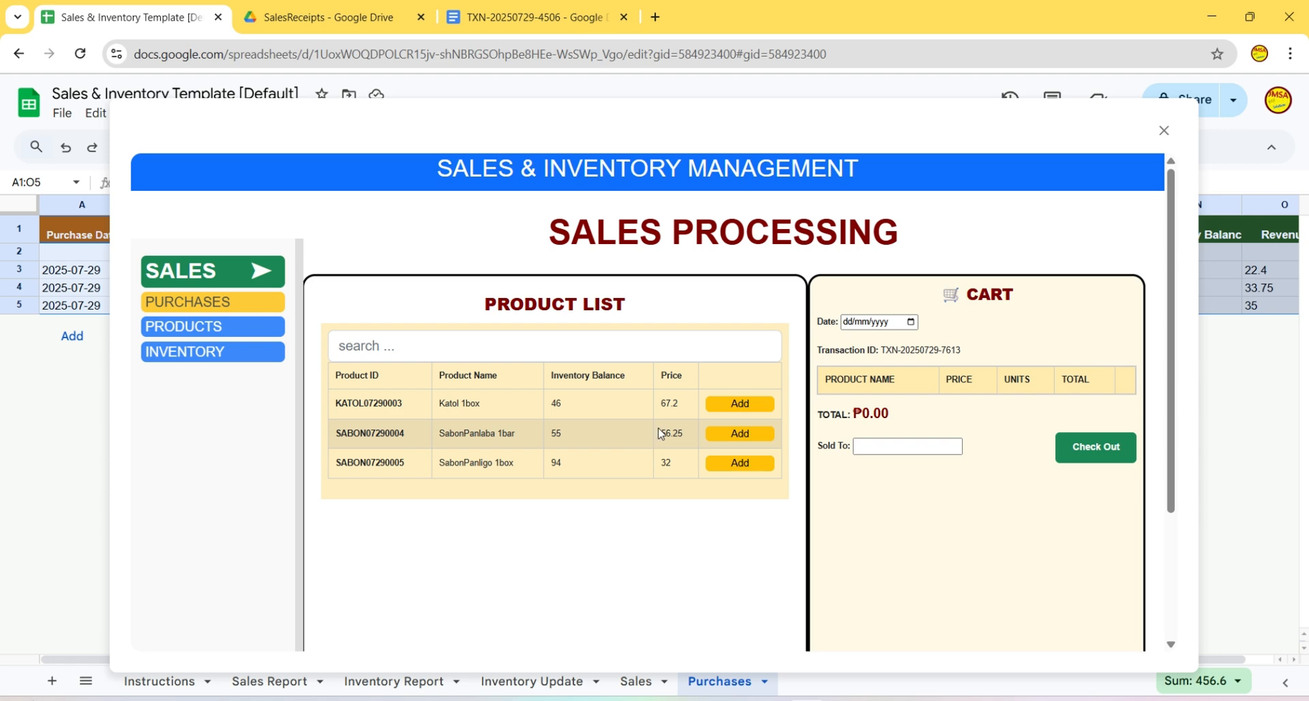
- Add Katol 1box to the cart with a quantity of 46 units
{"action": "scroll", "coordinate": [659, 432], "scroll_direction": "down", "scroll_amount": 1}
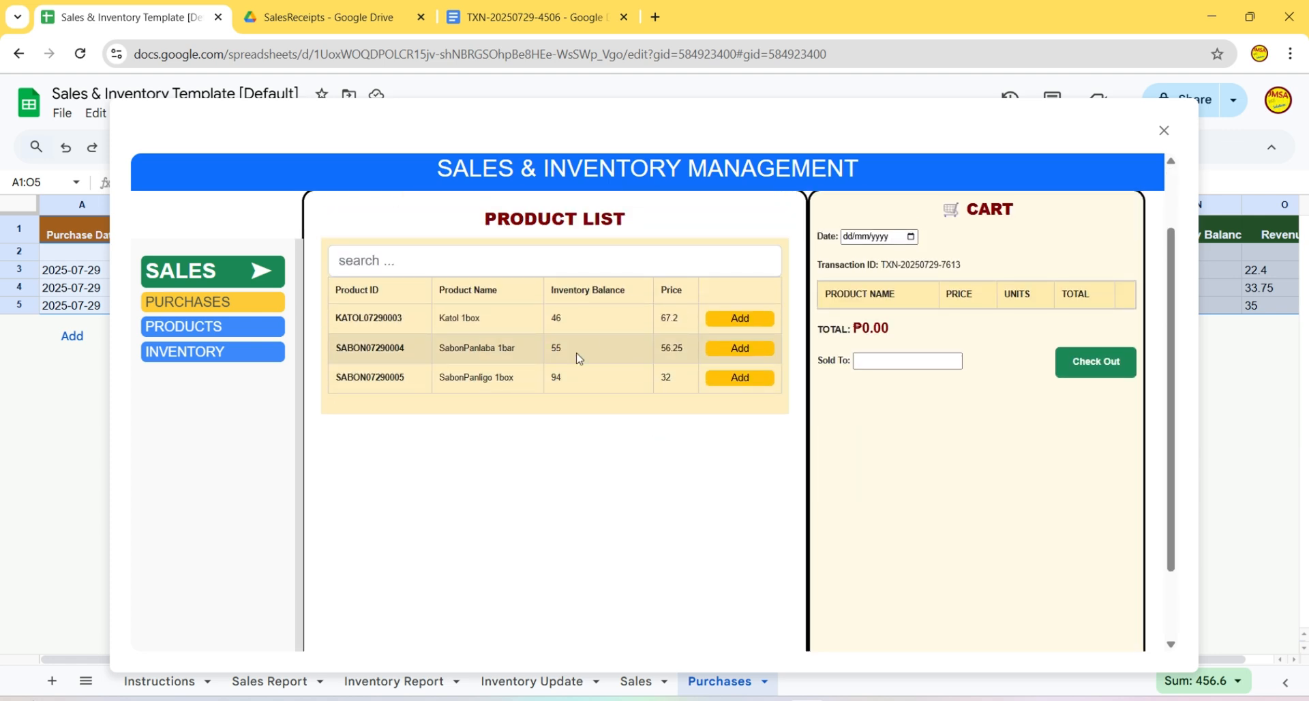
{"action": "left_click", "coordinate": [750, 320]}
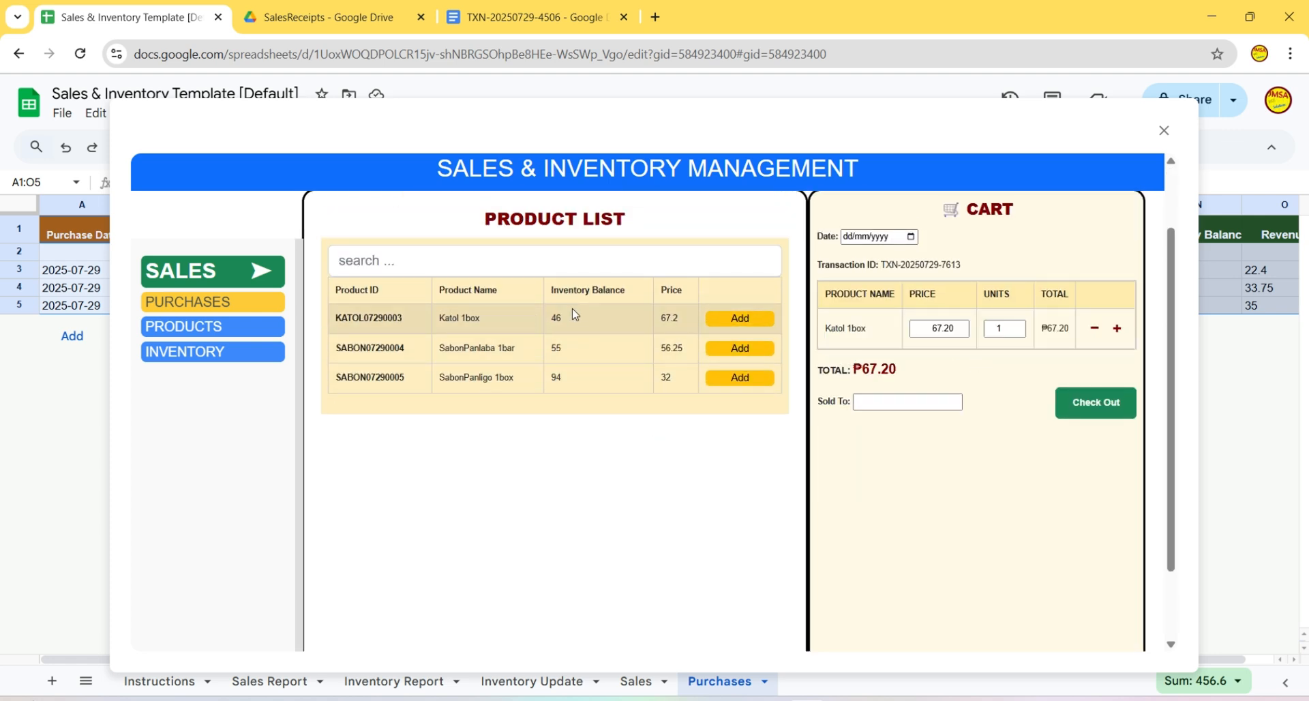
{"action": "double_click", "coordinate": [990, 329]}
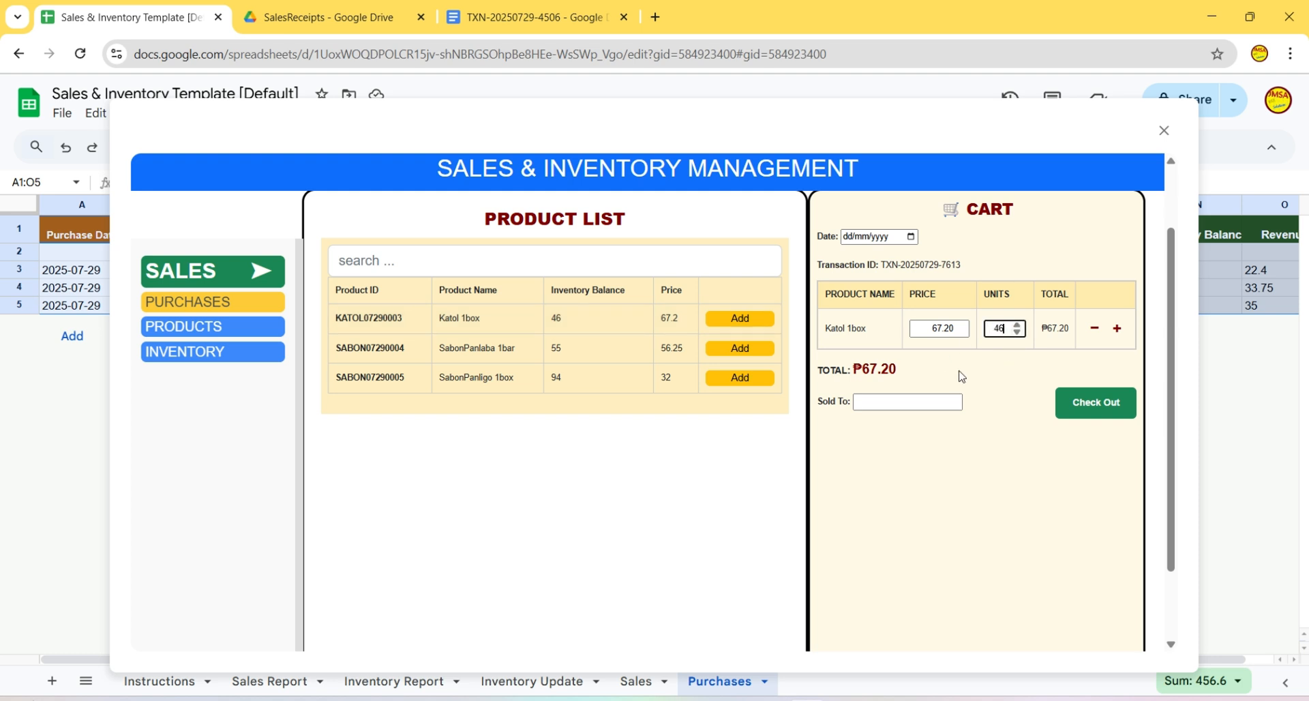
{"action": "left_click", "coordinate": [1004, 385]}
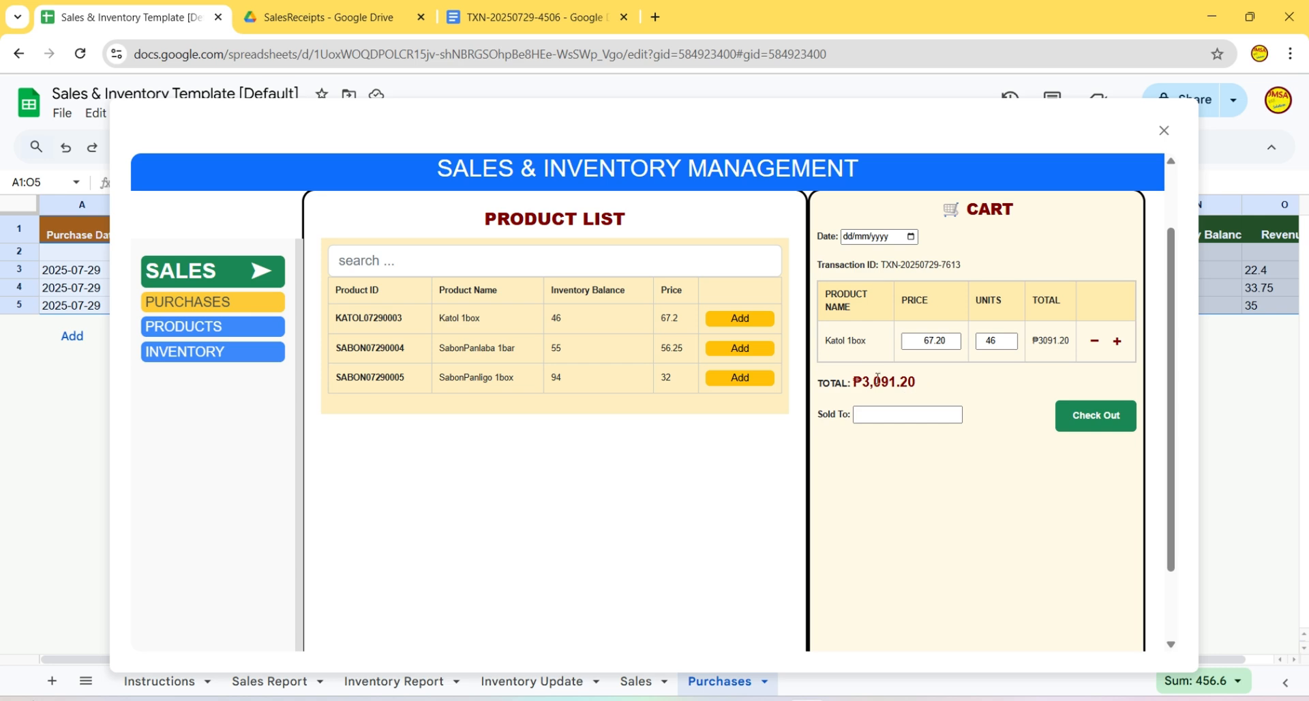
- Set the sale date to 29/07/2025, enter the buyer's name, and check out for ₱3,091.20
{"action": "left_click", "coordinate": [1091, 423]}
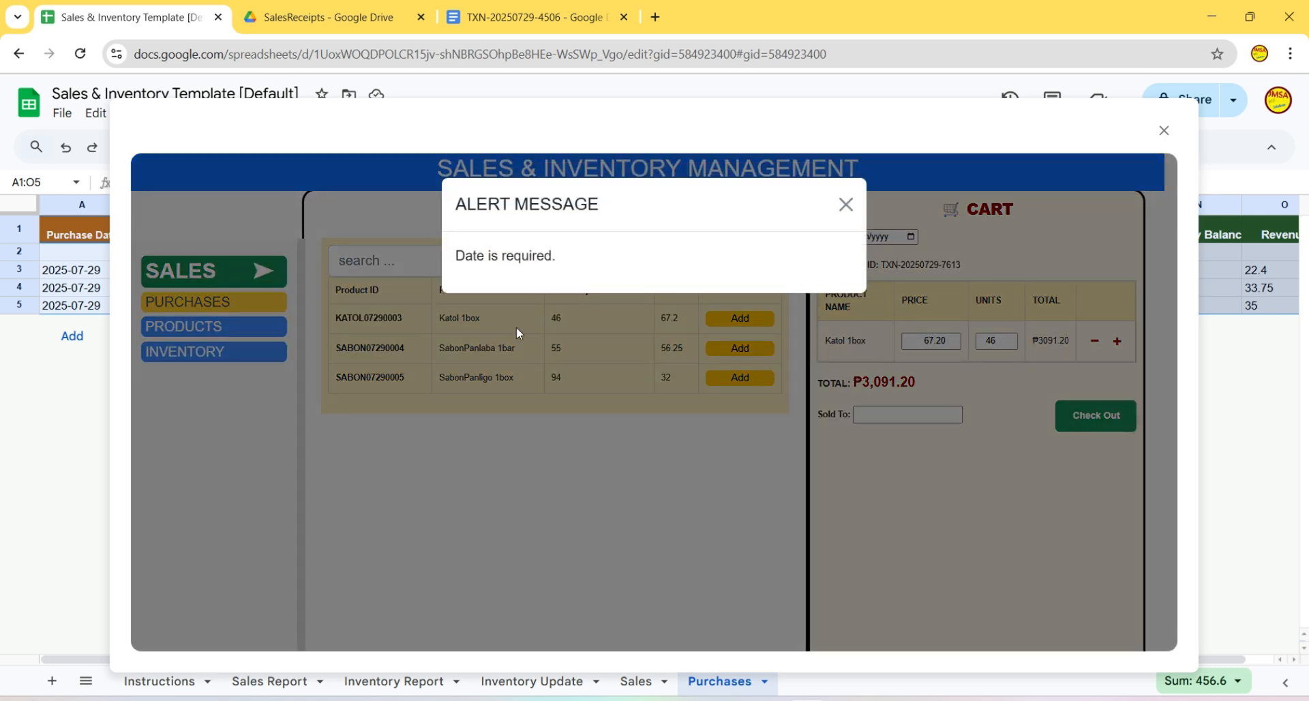
{"action": "left_click", "coordinate": [845, 205]}
{"action": "left_click", "coordinate": [911, 236]}
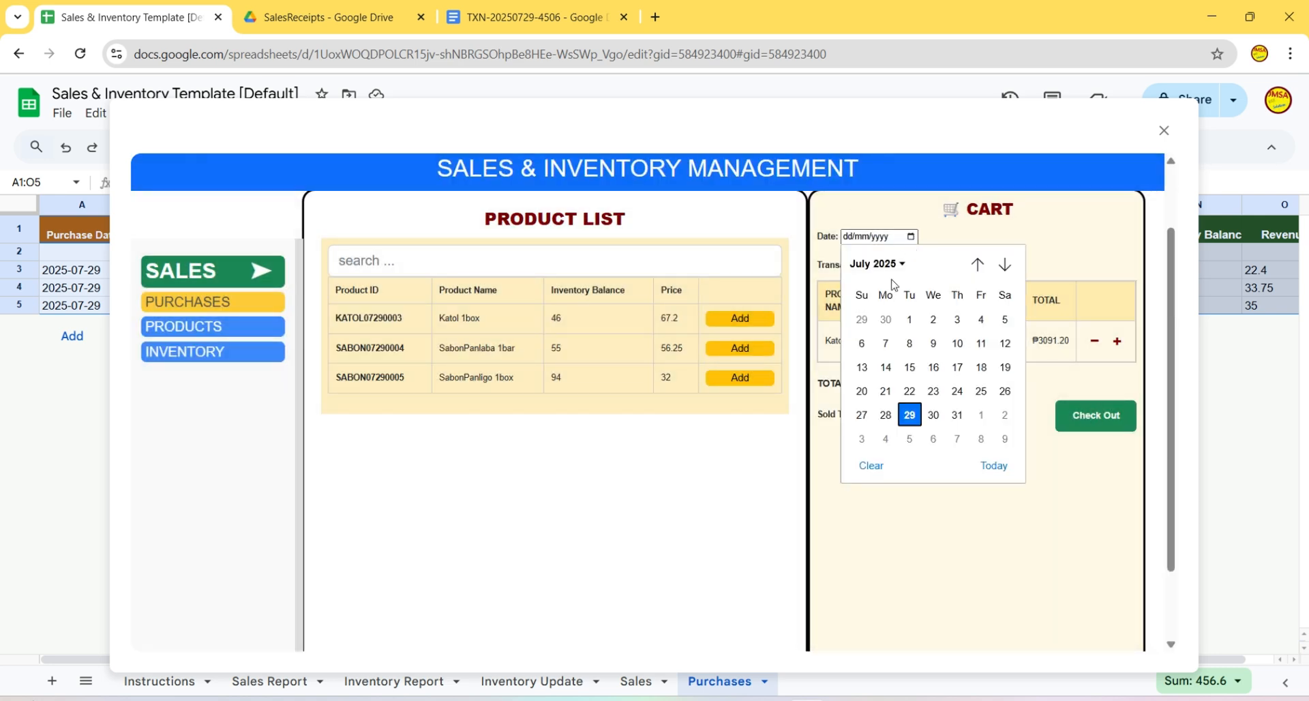
{"action": "left_click", "coordinate": [909, 415]}
{"action": "left_click", "coordinate": [918, 415]}
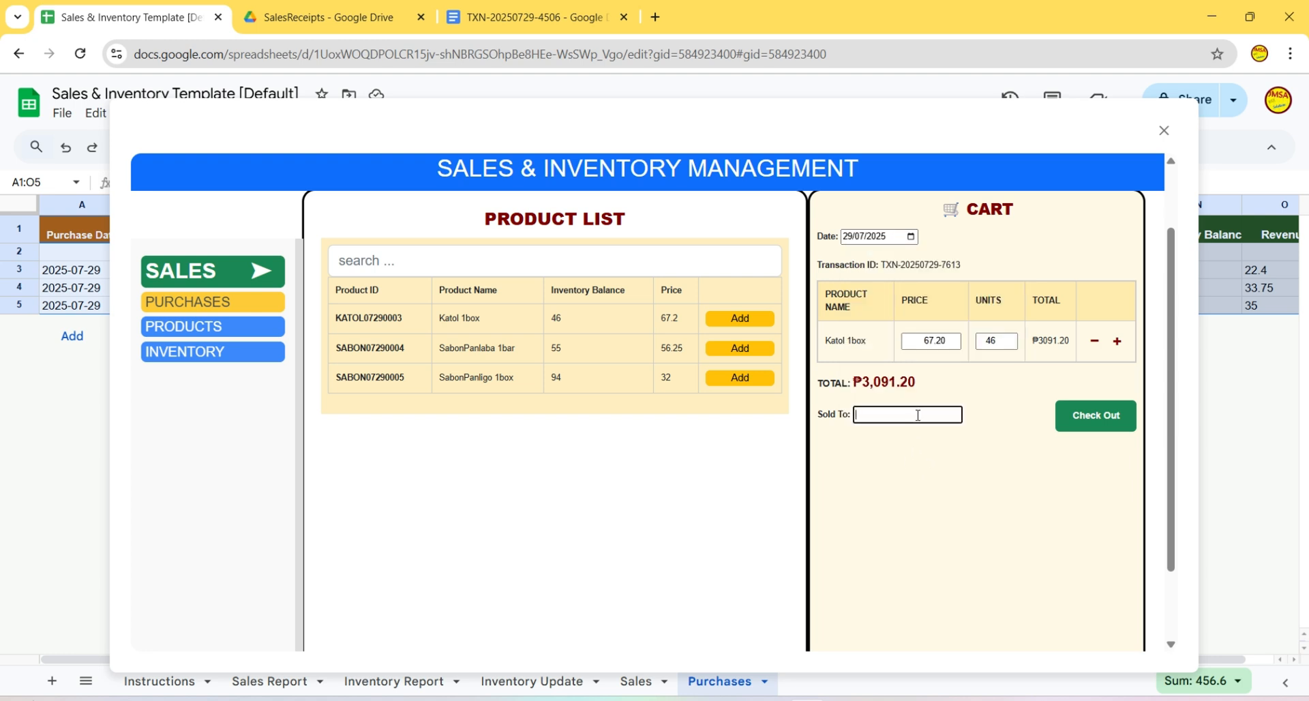
{"action": "left_click", "coordinate": [993, 472]}
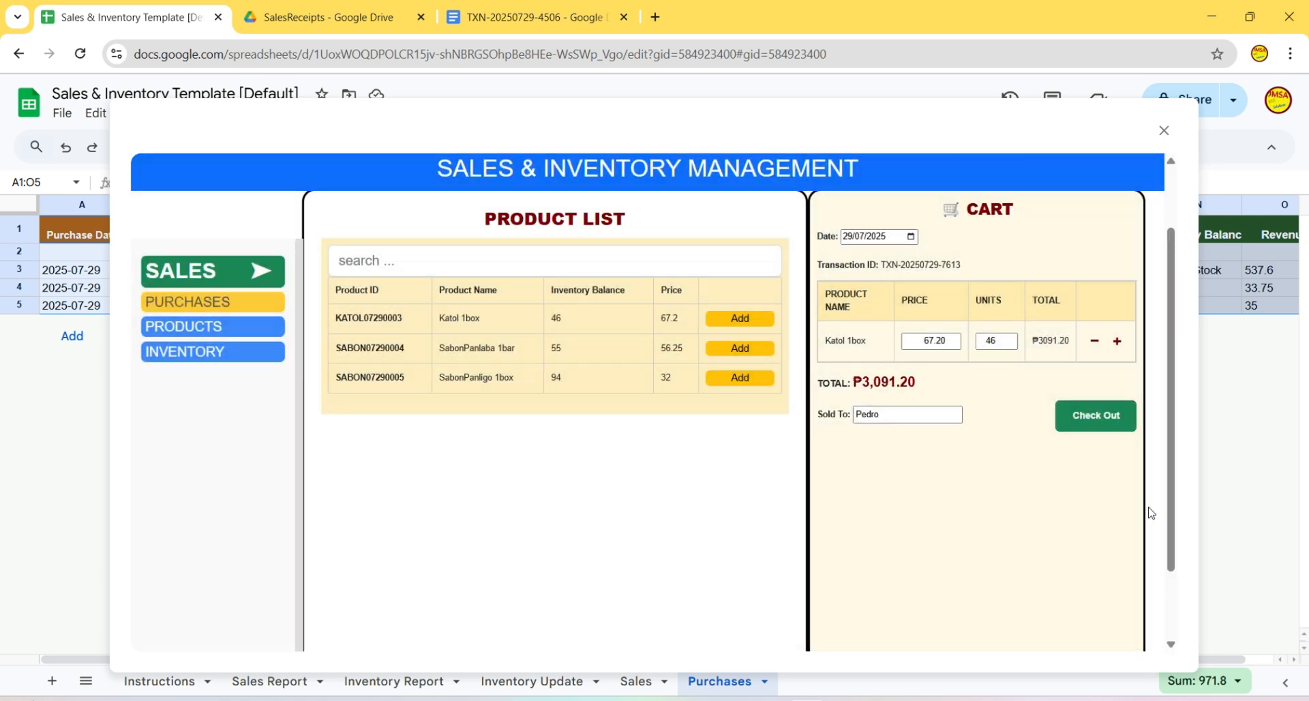
{"action": "scroll", "coordinate": [1153, 515], "scroll_direction": "down", "scroll_amount": 1}
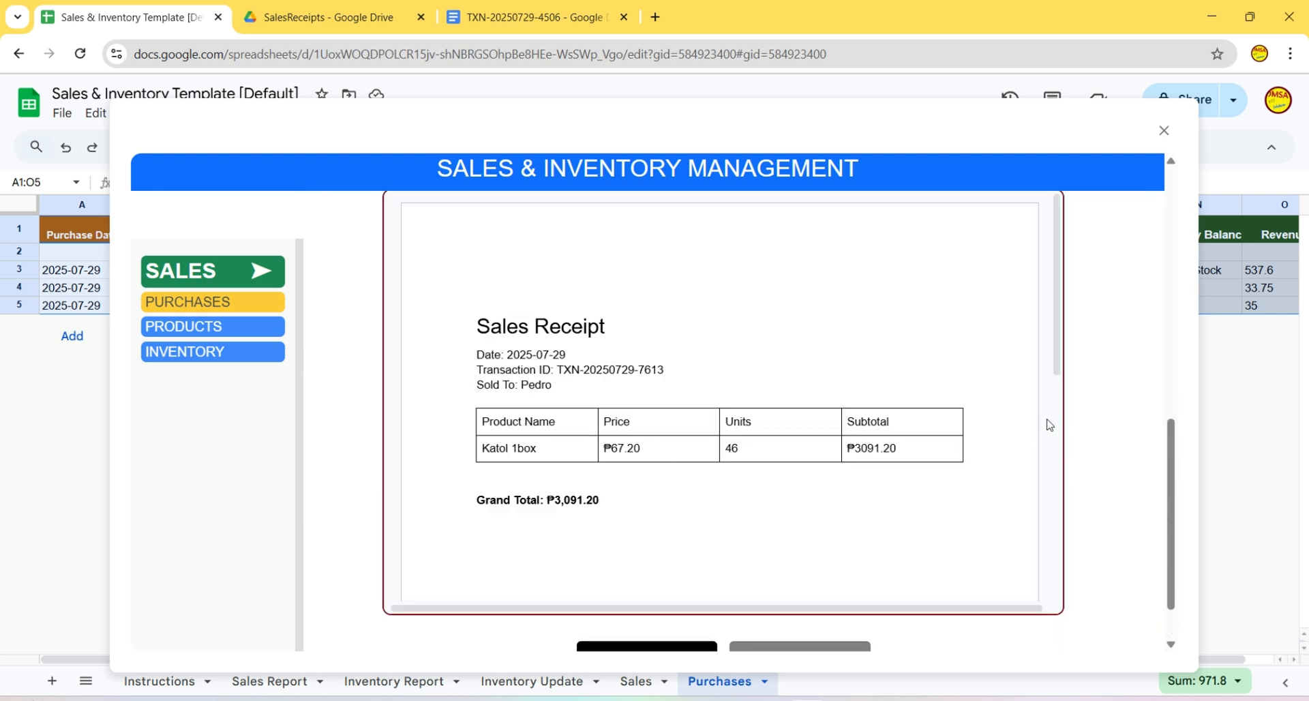
{"action": "scroll", "coordinate": [1050, 425], "scroll_direction": "down", "scroll_amount": 5}
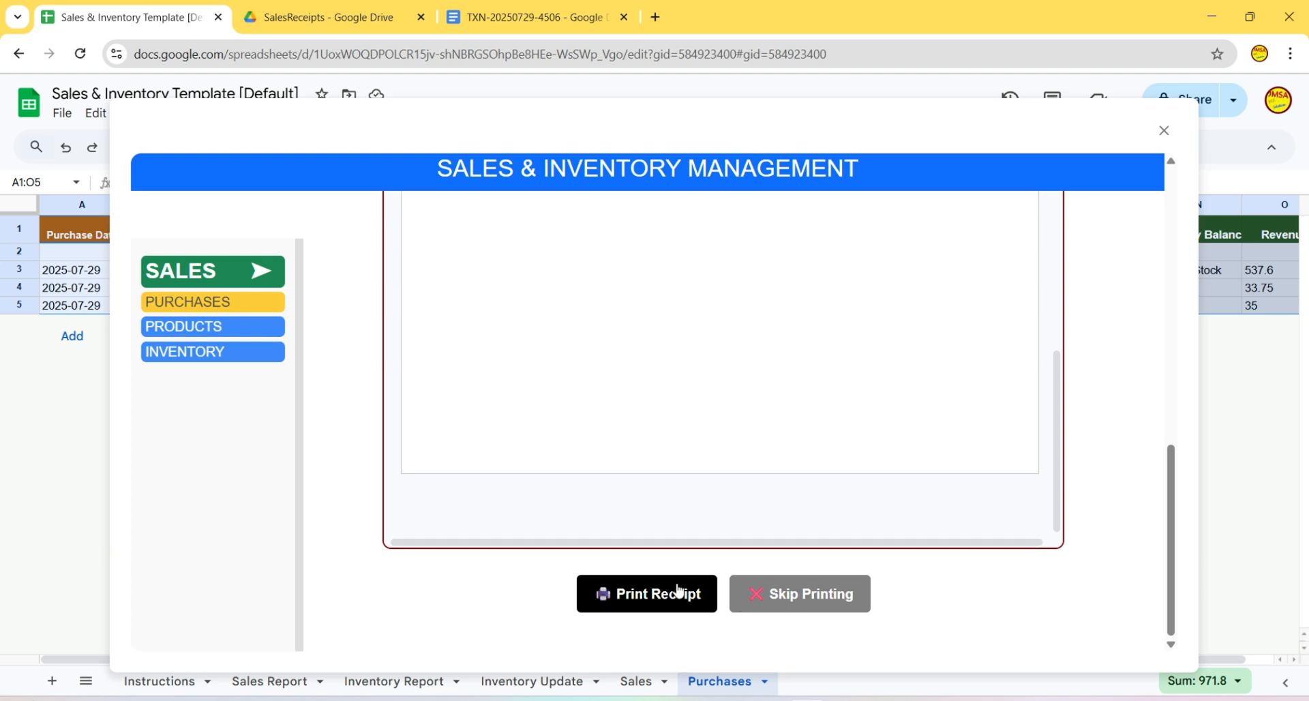
{"action": "left_click", "coordinate": [813, 603]}
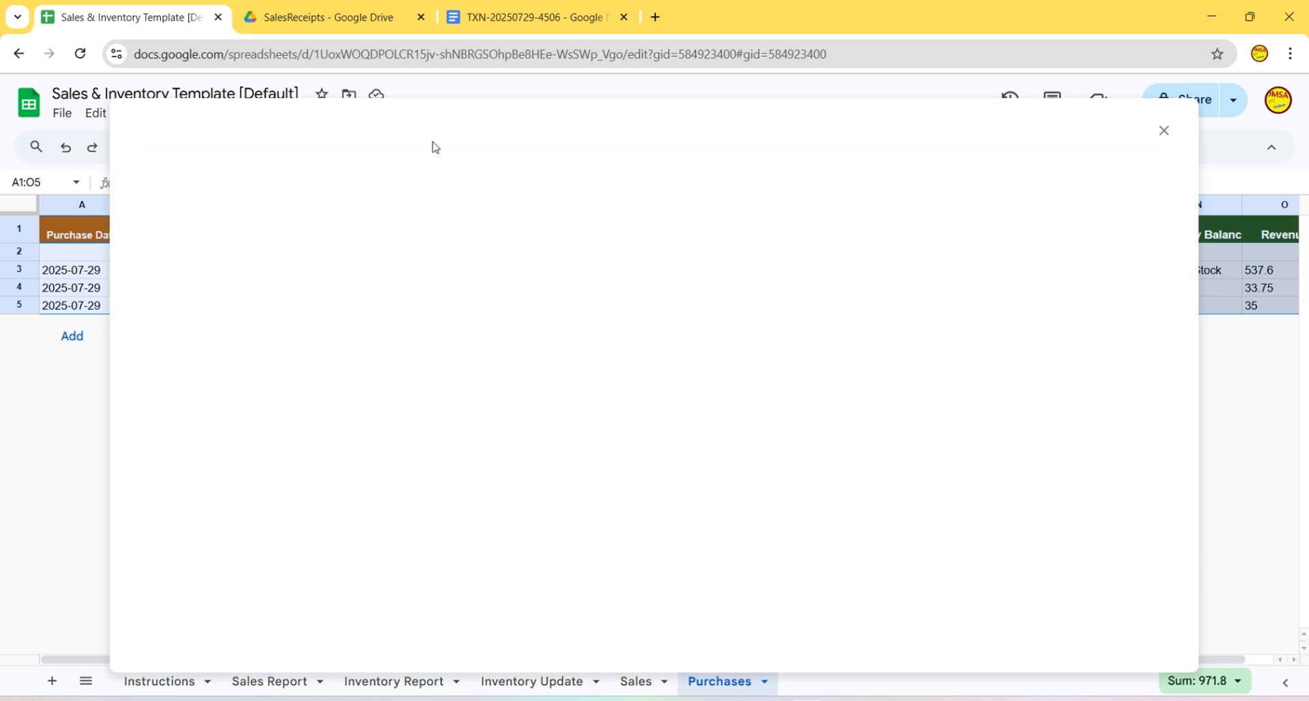
{"action": "left_click", "coordinate": [334, 17]}
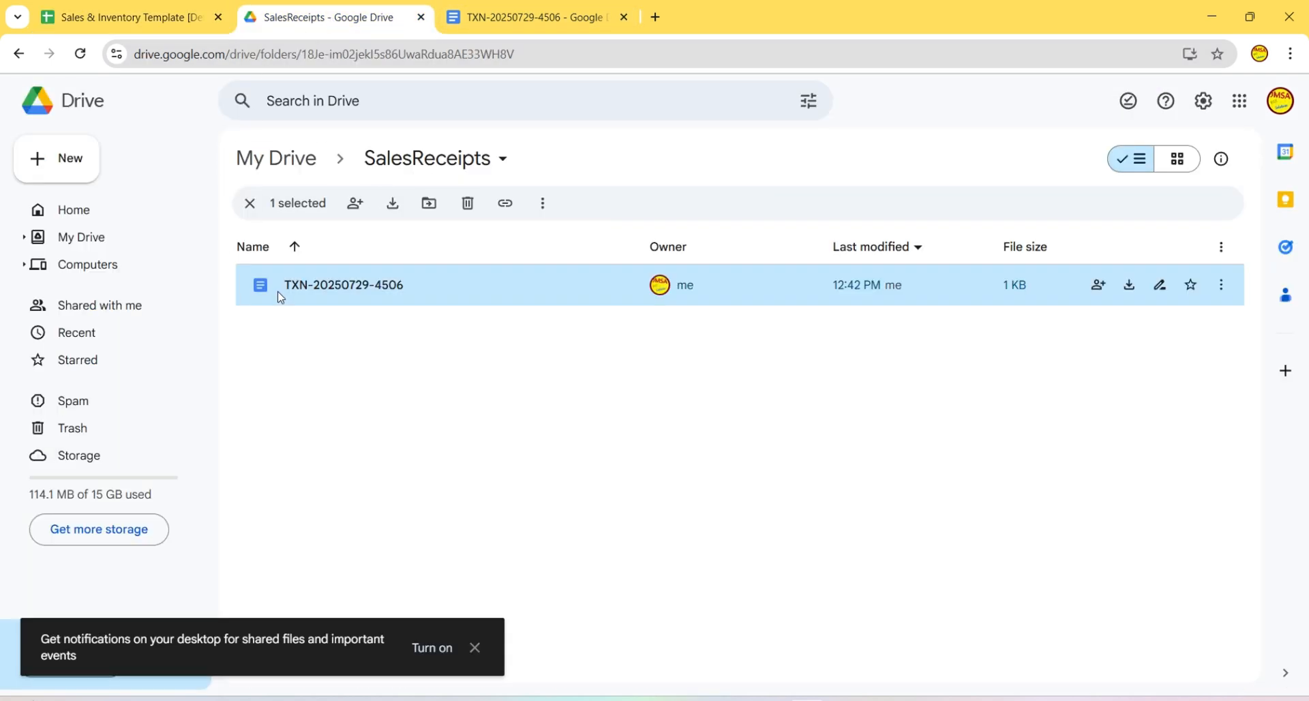
{"action": "left_click", "coordinate": [80, 53]}
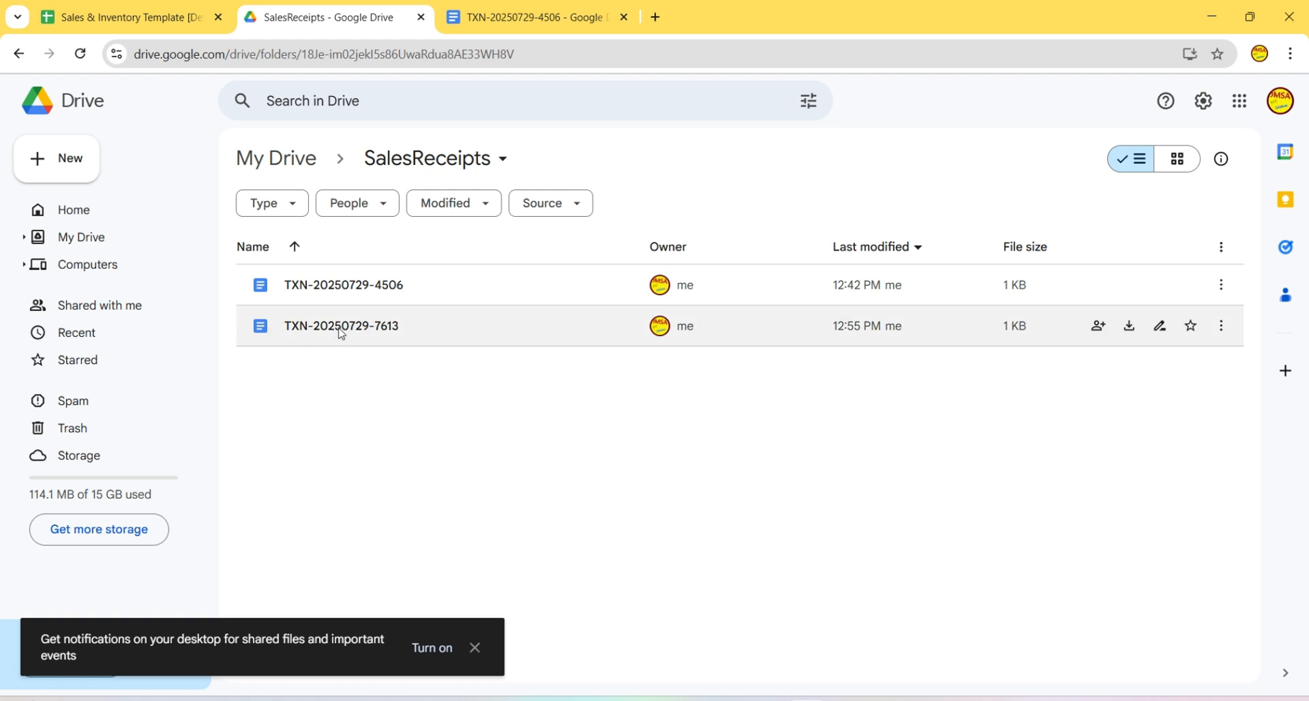
{"action": "double_click", "coordinate": [341, 327]}
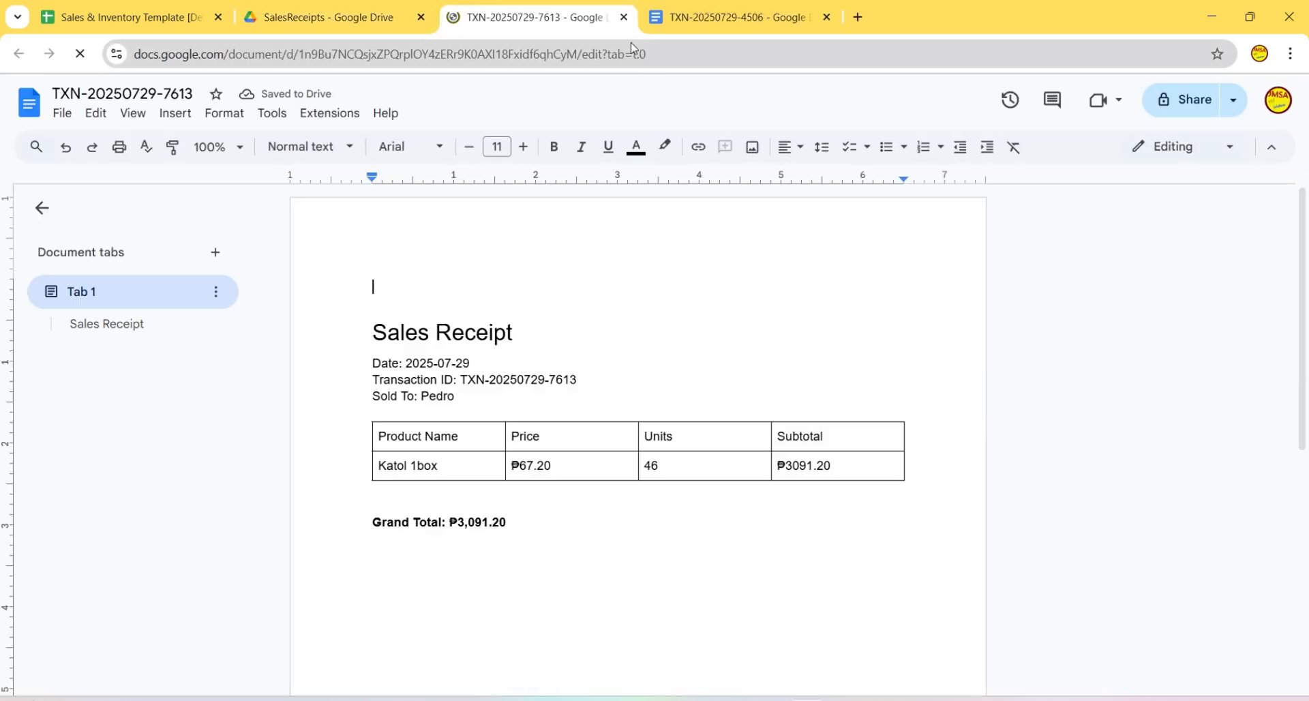
{"action": "left_click", "coordinate": [623, 17]}
{"action": "left_click", "coordinate": [623, 17]}
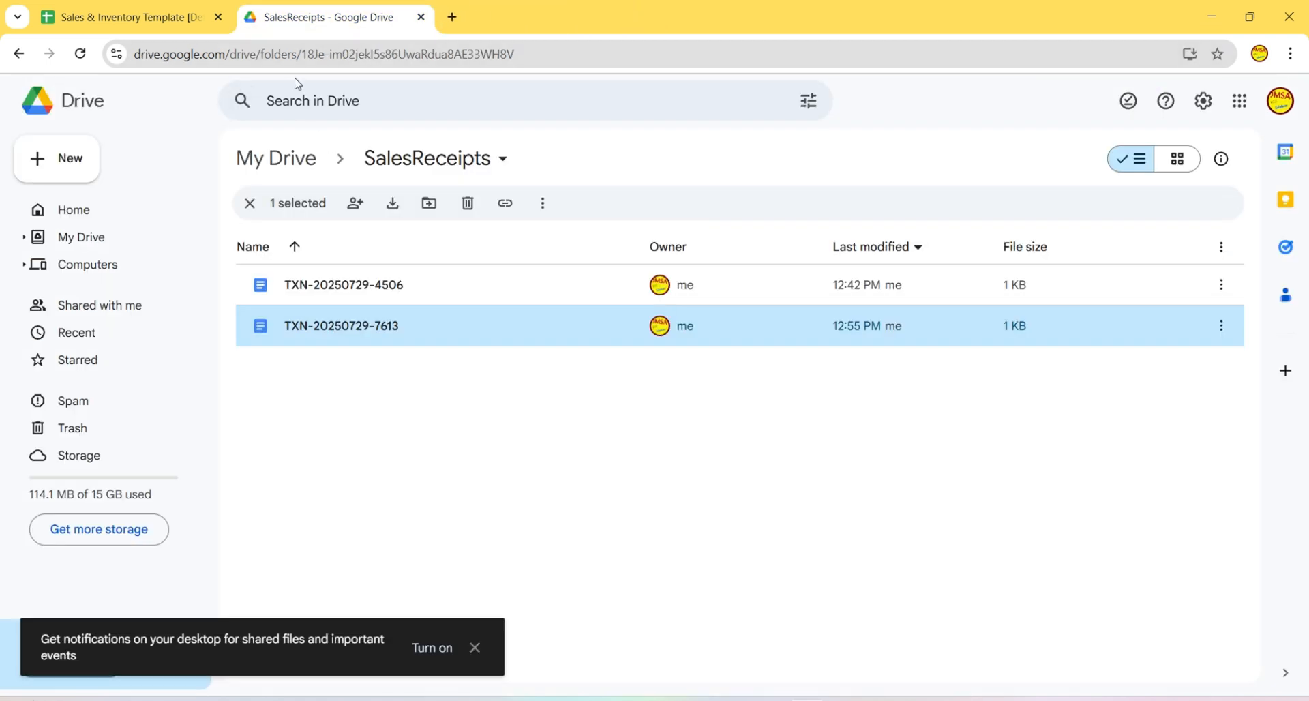
- Return to the Sales & Inventory tab and check that Katol 1box reads Out of Stock
{"action": "left_click", "coordinate": [149, 20]}
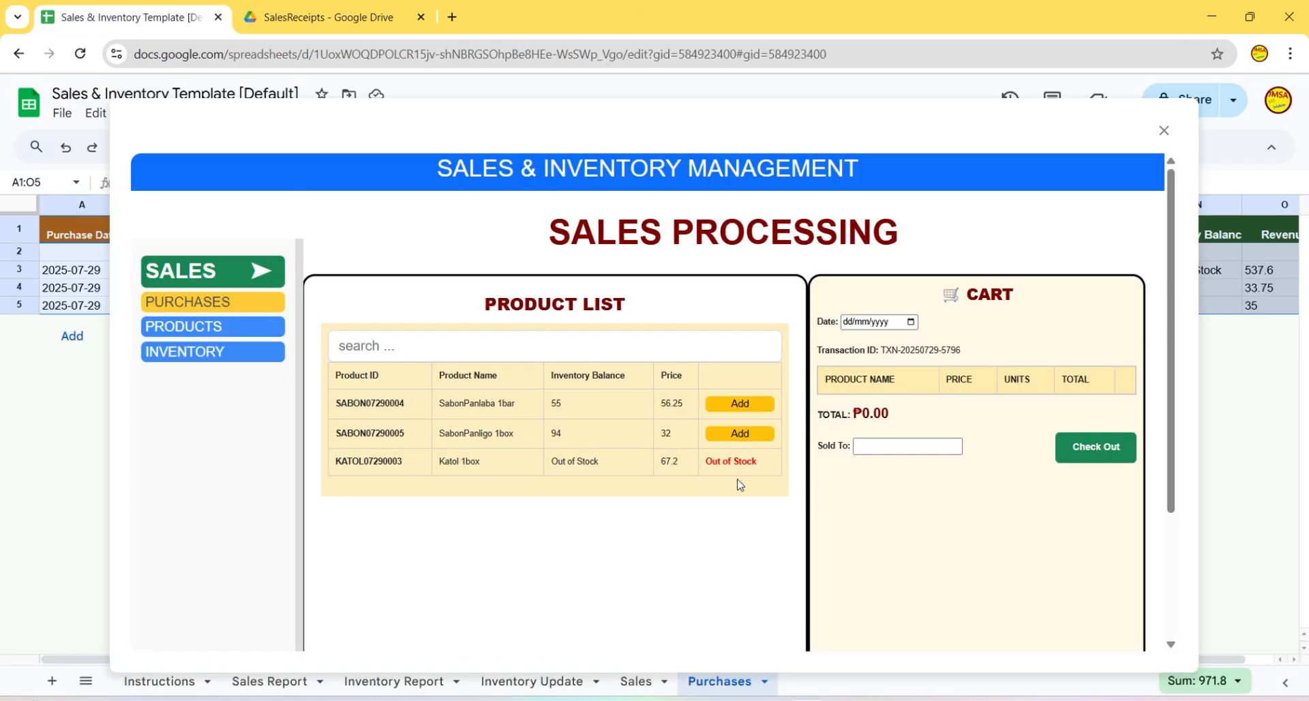
{"action": "scroll", "coordinate": [1064, 518], "scroll_direction": "down", "scroll_amount": 5}
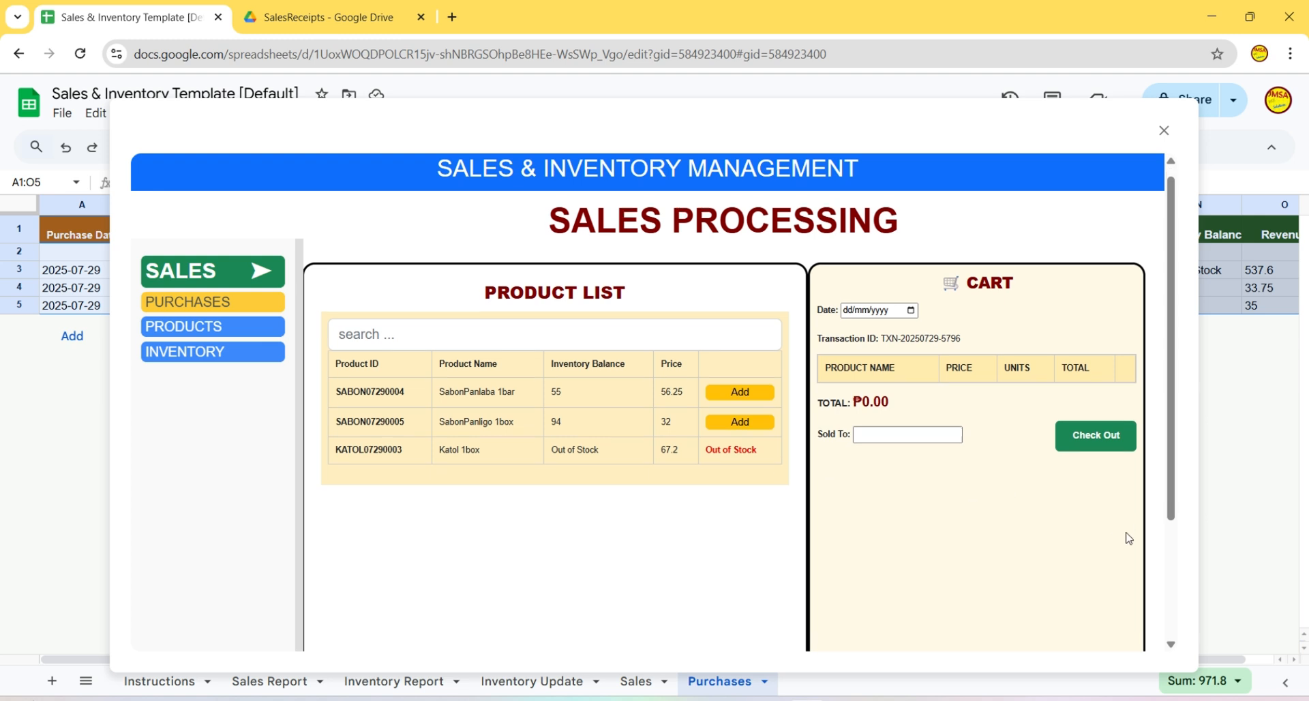
{"action": "scroll", "coordinate": [768, 409], "scroll_direction": "up", "scroll_amount": 3}
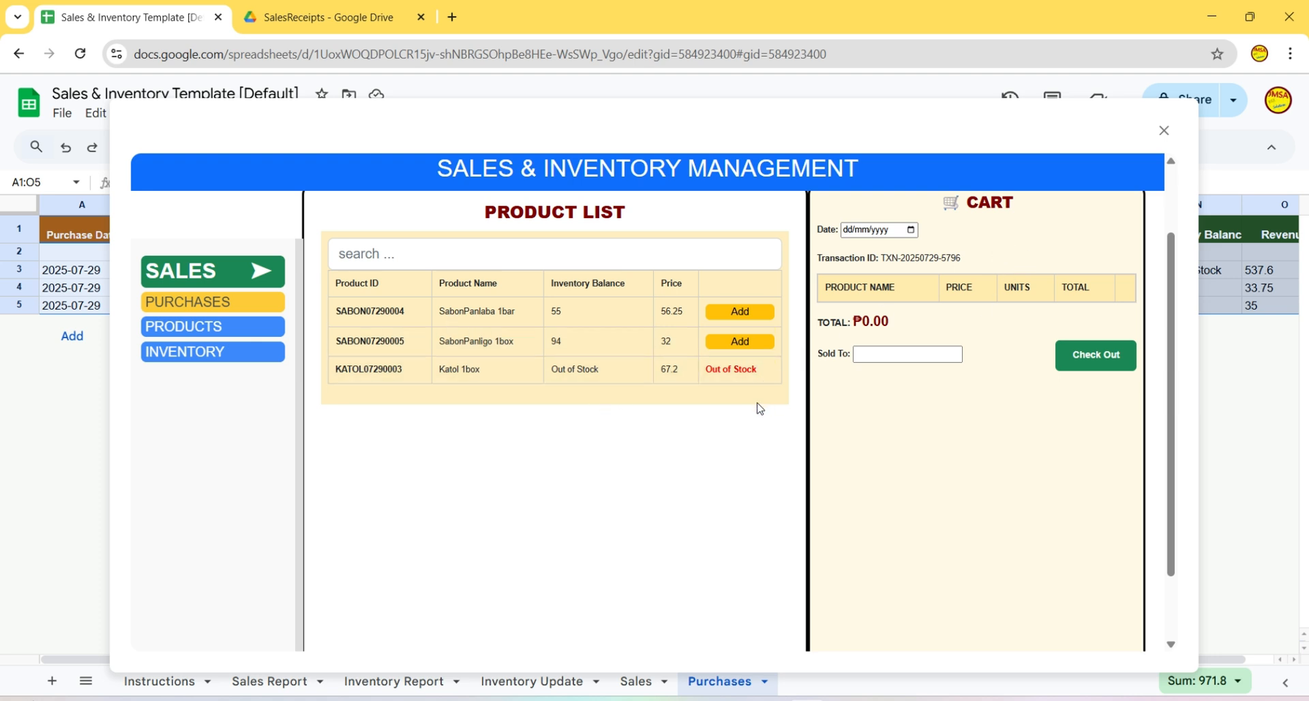
{"action": "scroll", "coordinate": [910, 487], "scroll_direction": "down", "scroll_amount": 1}
{"action": "scroll", "coordinate": [886, 409], "scroll_direction": "up", "scroll_amount": 3}
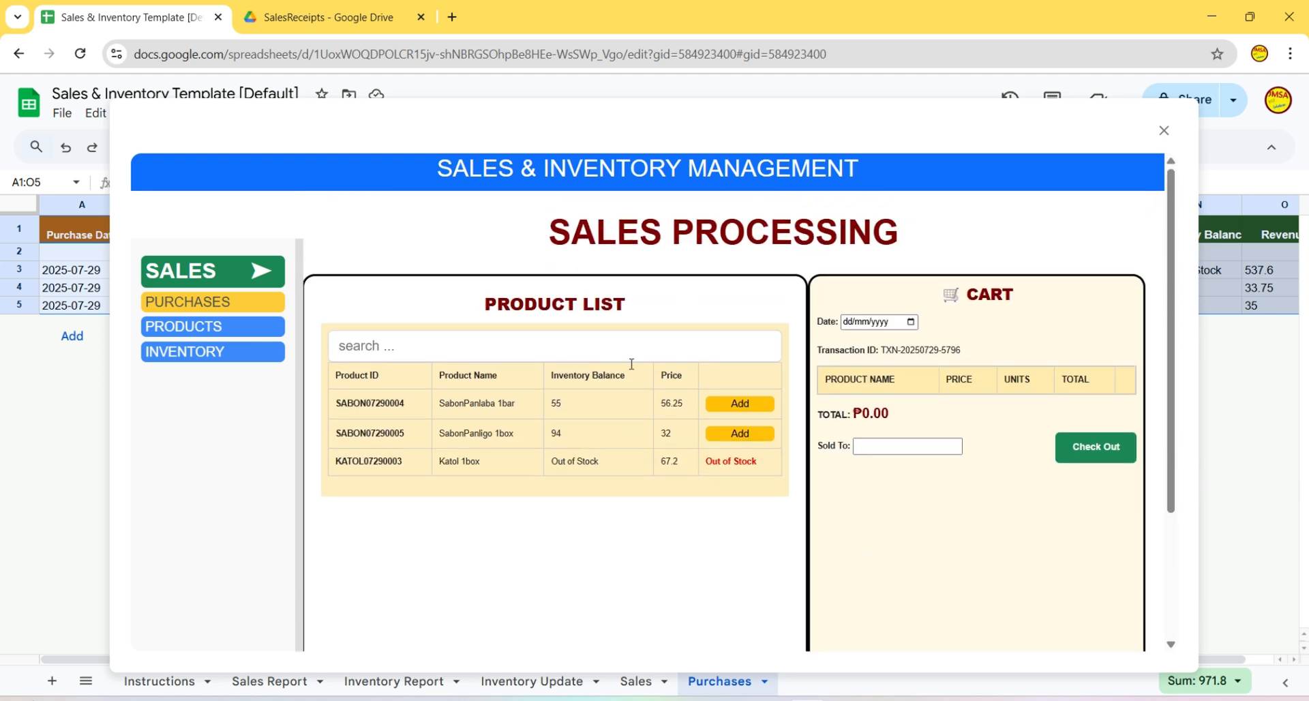
- Close the sales management window and browse the Sales, Purchases, Inventory Update and Inventory Report sheets
{"action": "left_click", "coordinate": [1165, 133]}
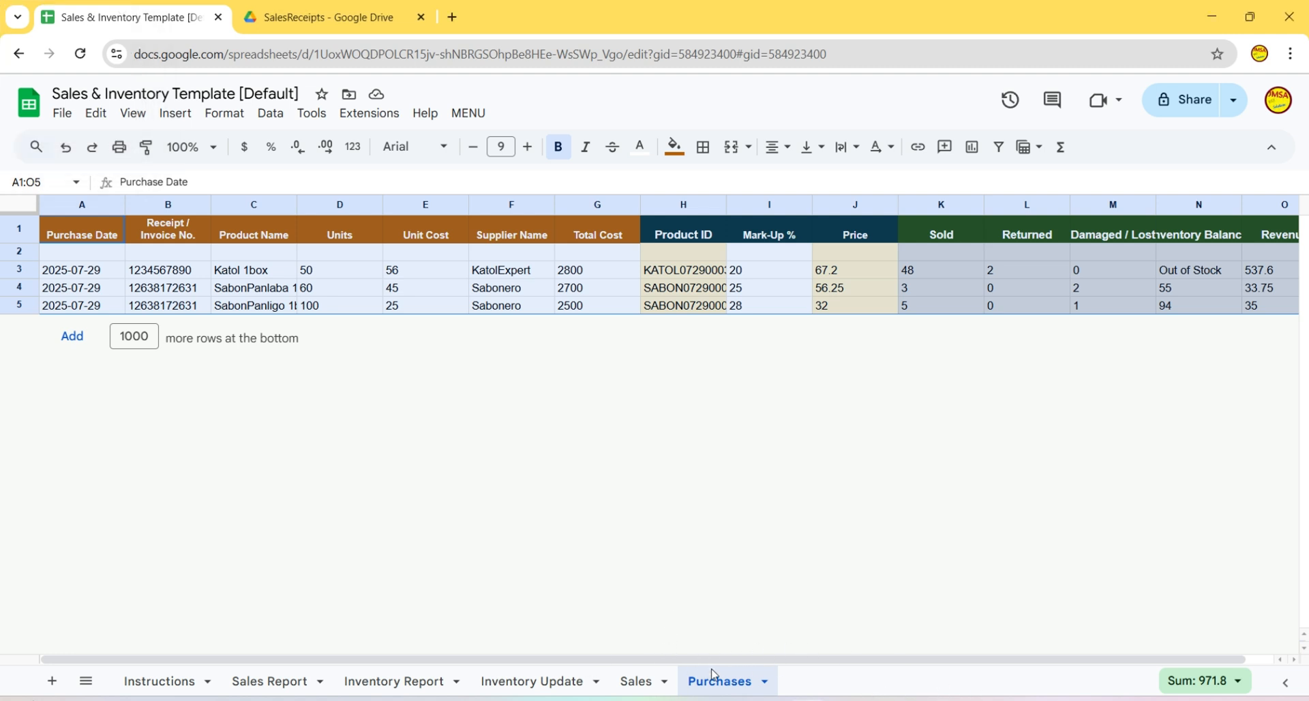
{"action": "left_click", "coordinate": [653, 693]}
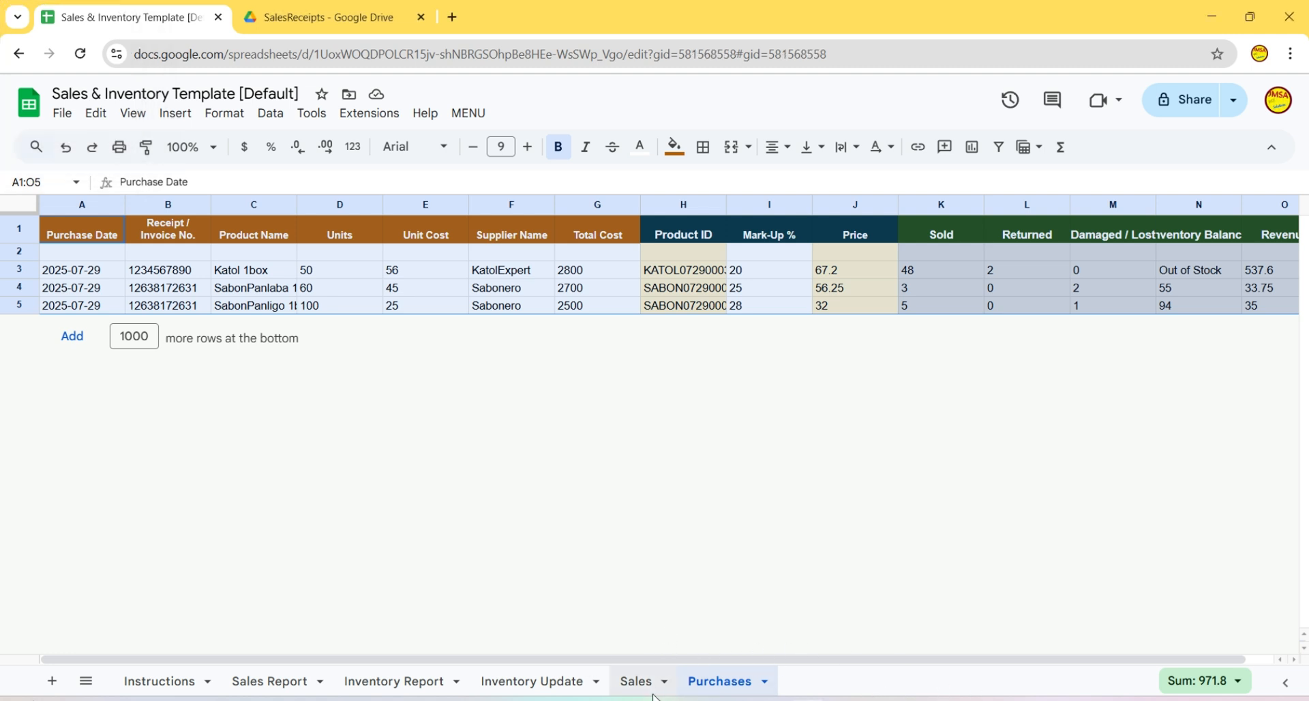
{"action": "left_click", "coordinate": [731, 694]}
{"action": "left_click", "coordinate": [649, 693]}
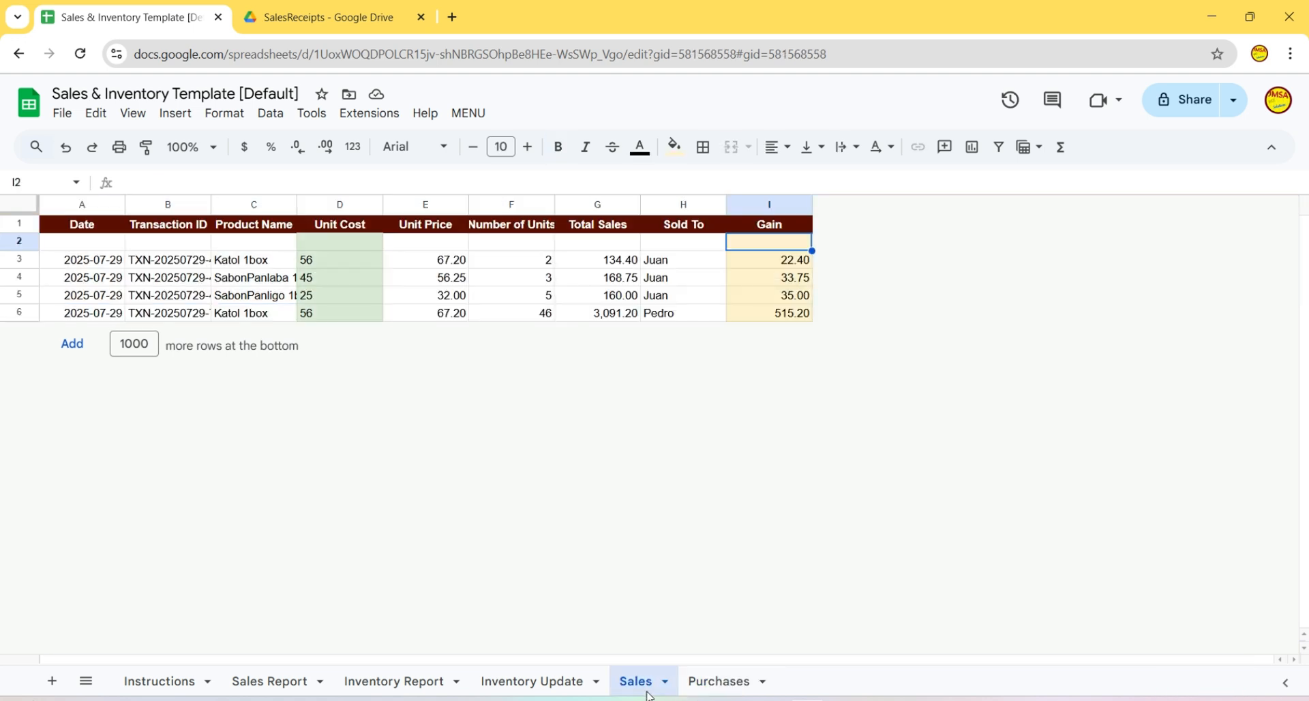
{"action": "left_click", "coordinate": [494, 689]}
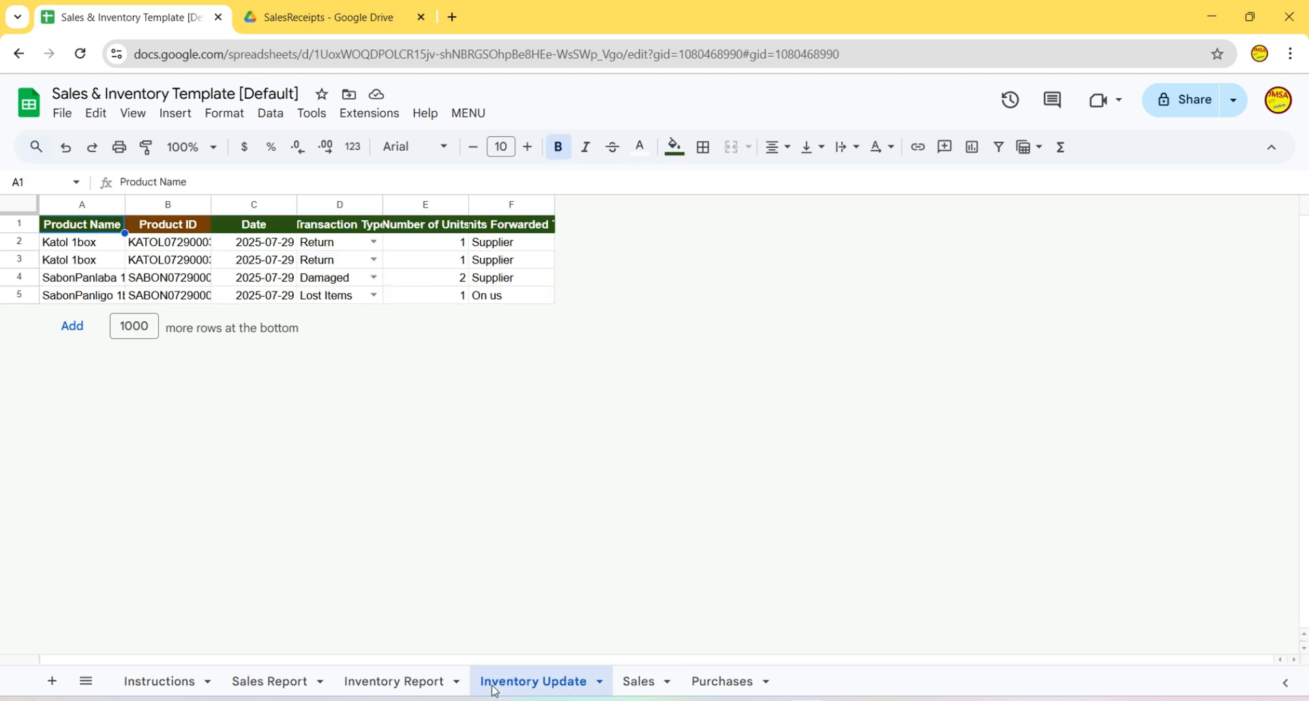
{"action": "left_click", "coordinate": [393, 689]}
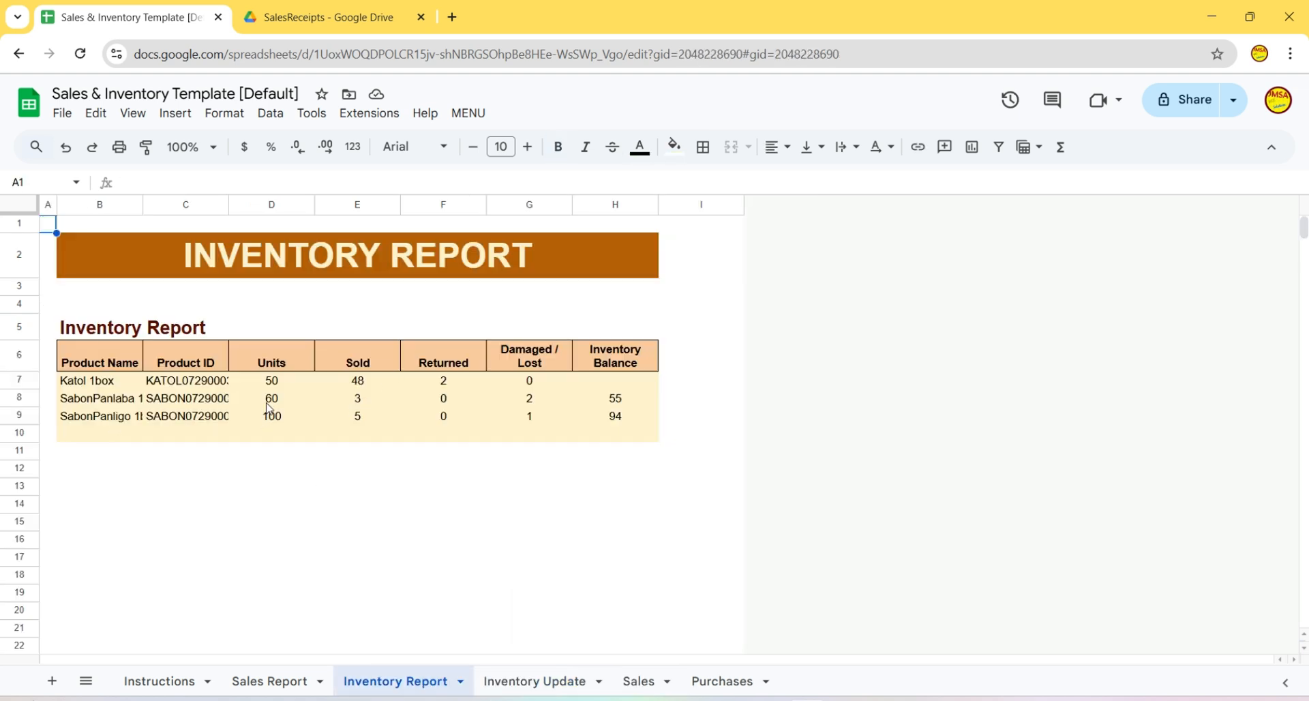
- Interact with the Inventory Report sheet, then move to the Sales Report sheet
{"action": "left_click", "coordinate": [612, 386]}
{"action": "left_click", "coordinate": [303, 401]}
{"action": "left_click_drag", "start_coordinate": [323, 432], "coordinate": [322, 452]}
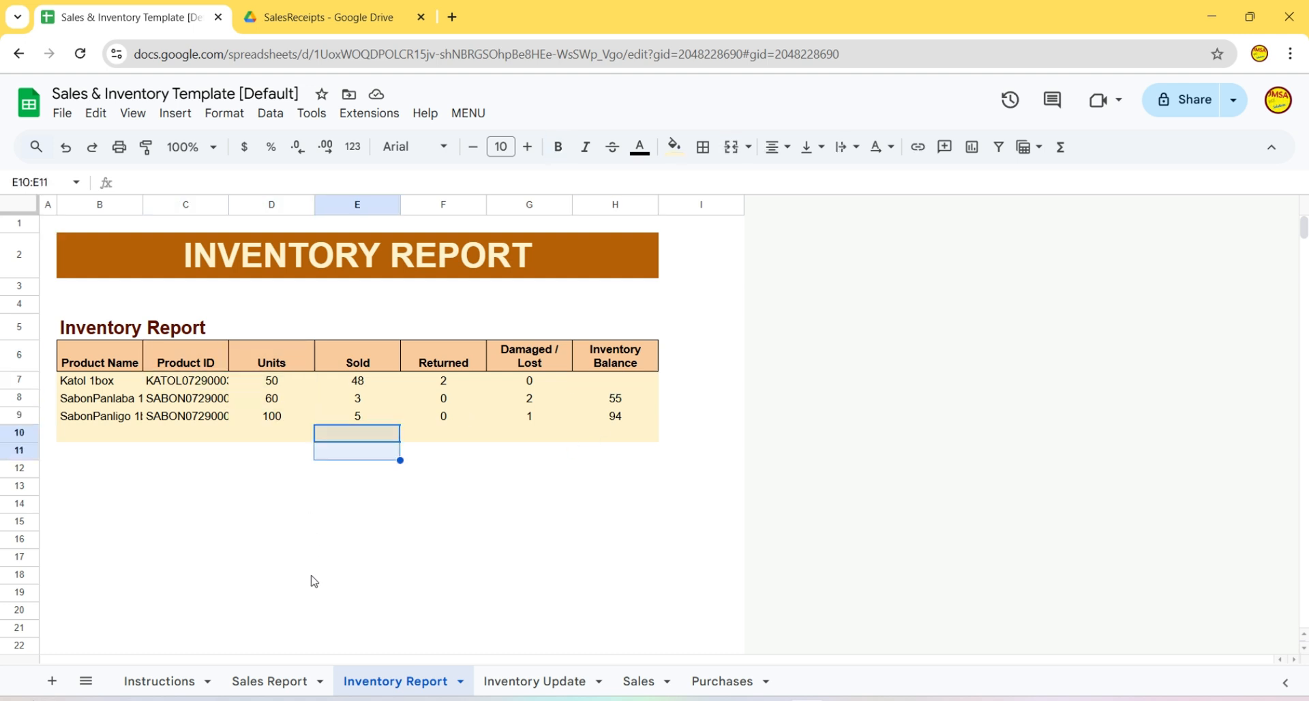
{"action": "left_click", "coordinate": [285, 687]}
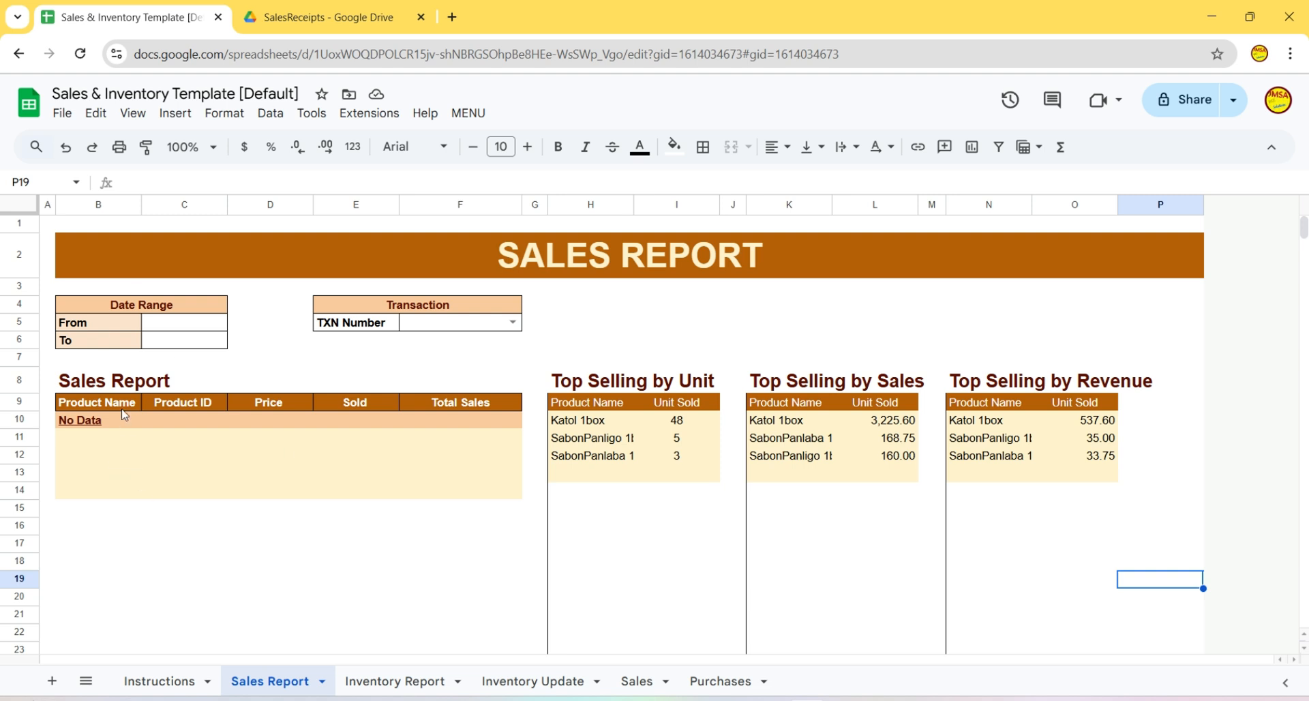
- Set the Sales Report date range from Jul 1 to Jul 31, 2025
{"action": "double_click", "coordinate": [172, 325]}
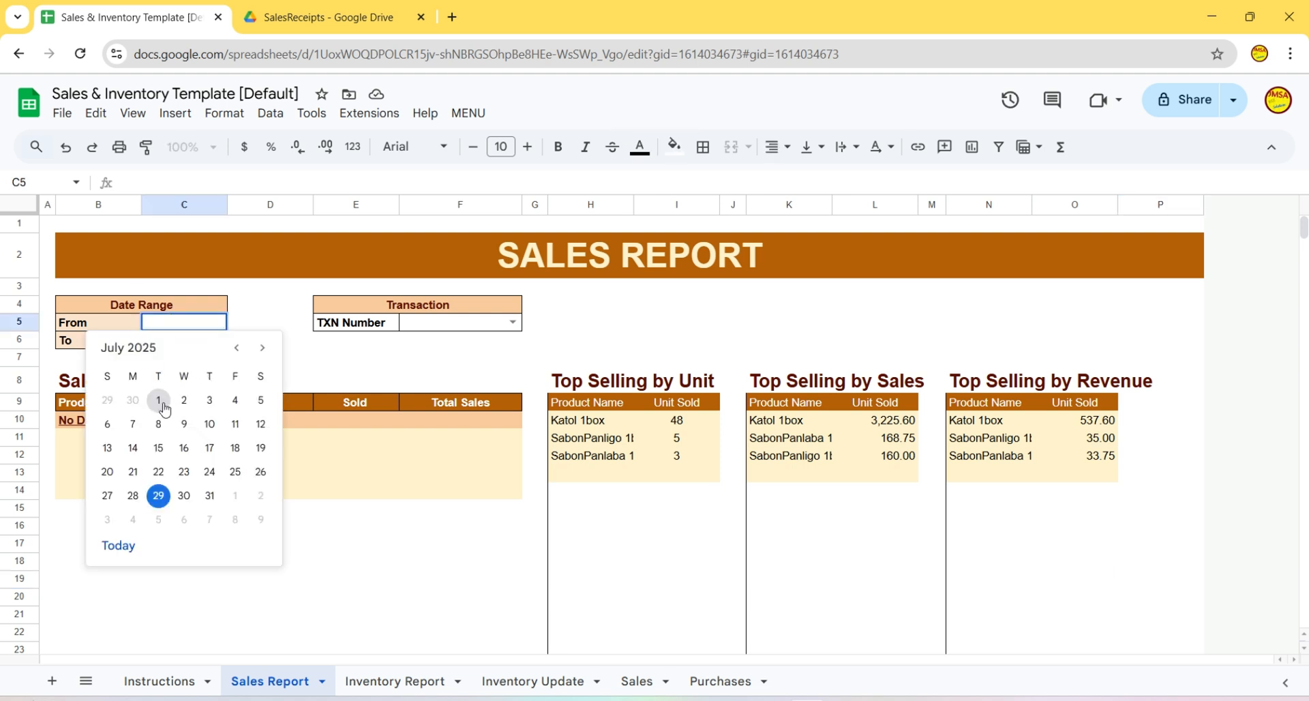
{"action": "left_click", "coordinate": [168, 410]}
{"action": "double_click", "coordinate": [205, 343]}
{"action": "left_click", "coordinate": [216, 522]}
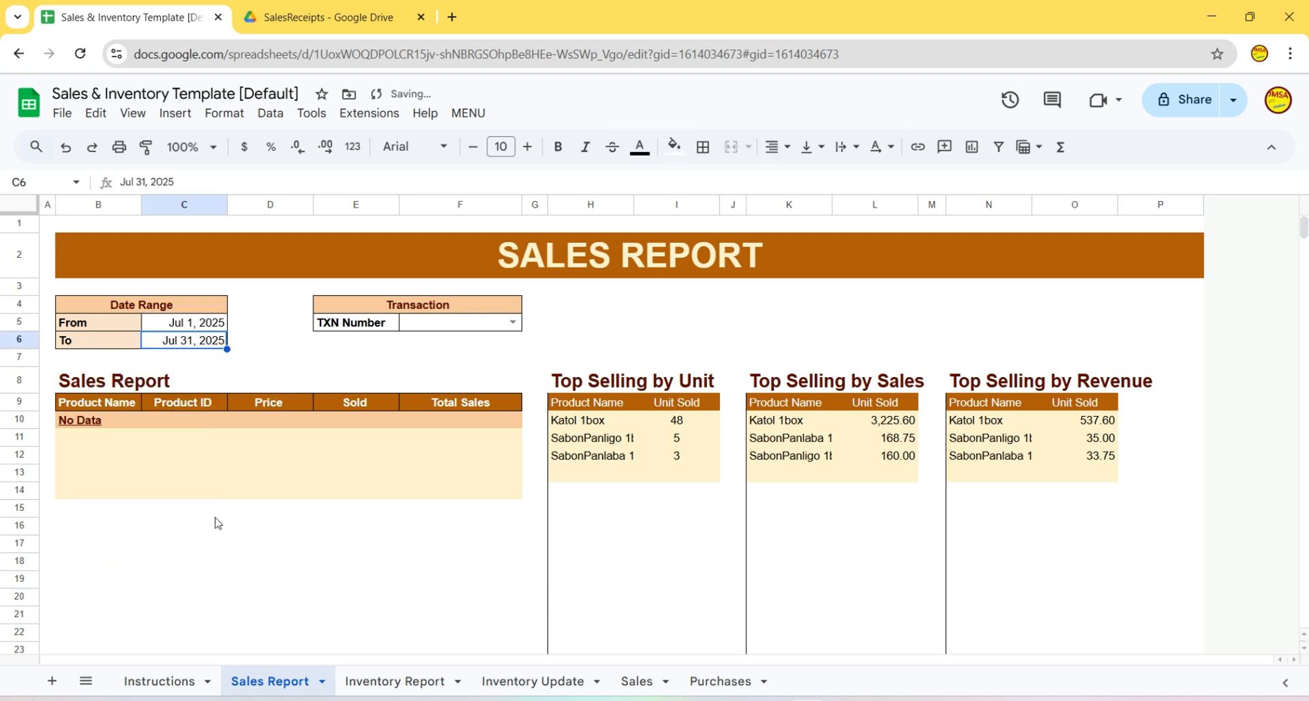
{"action": "left_click", "coordinate": [513, 322]}
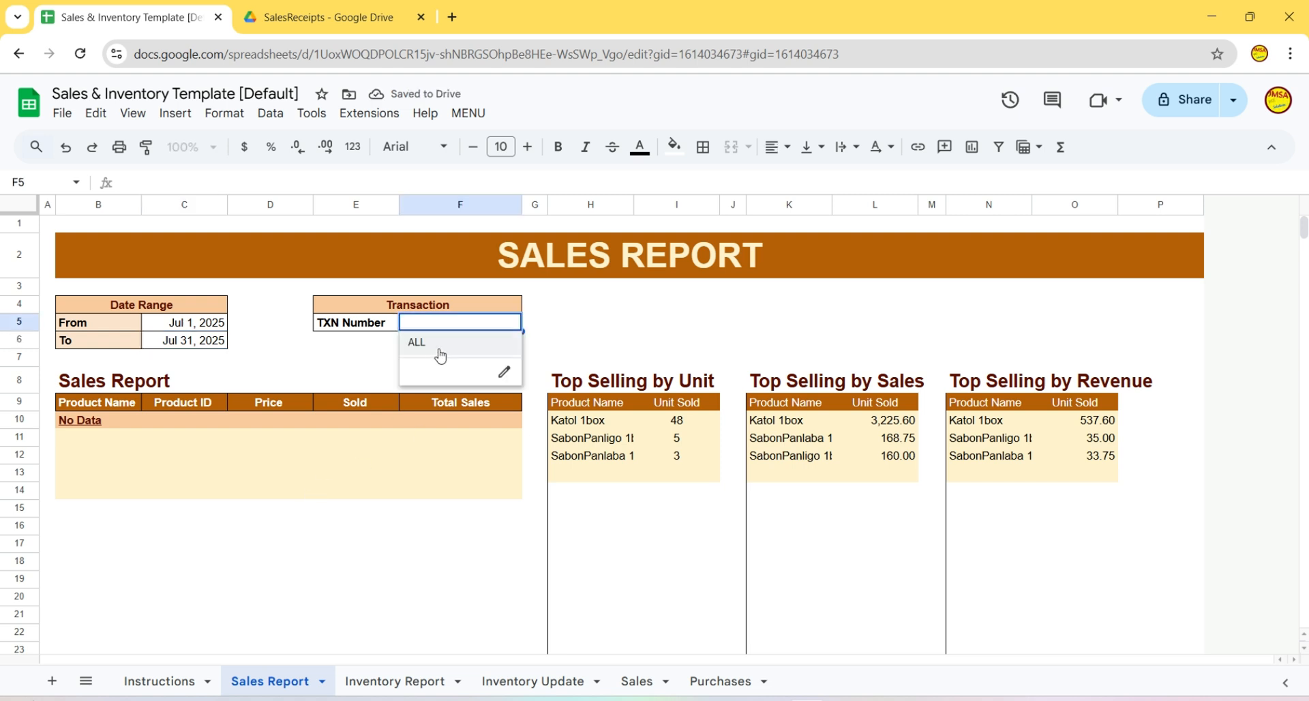
{"action": "left_click", "coordinate": [429, 344]}
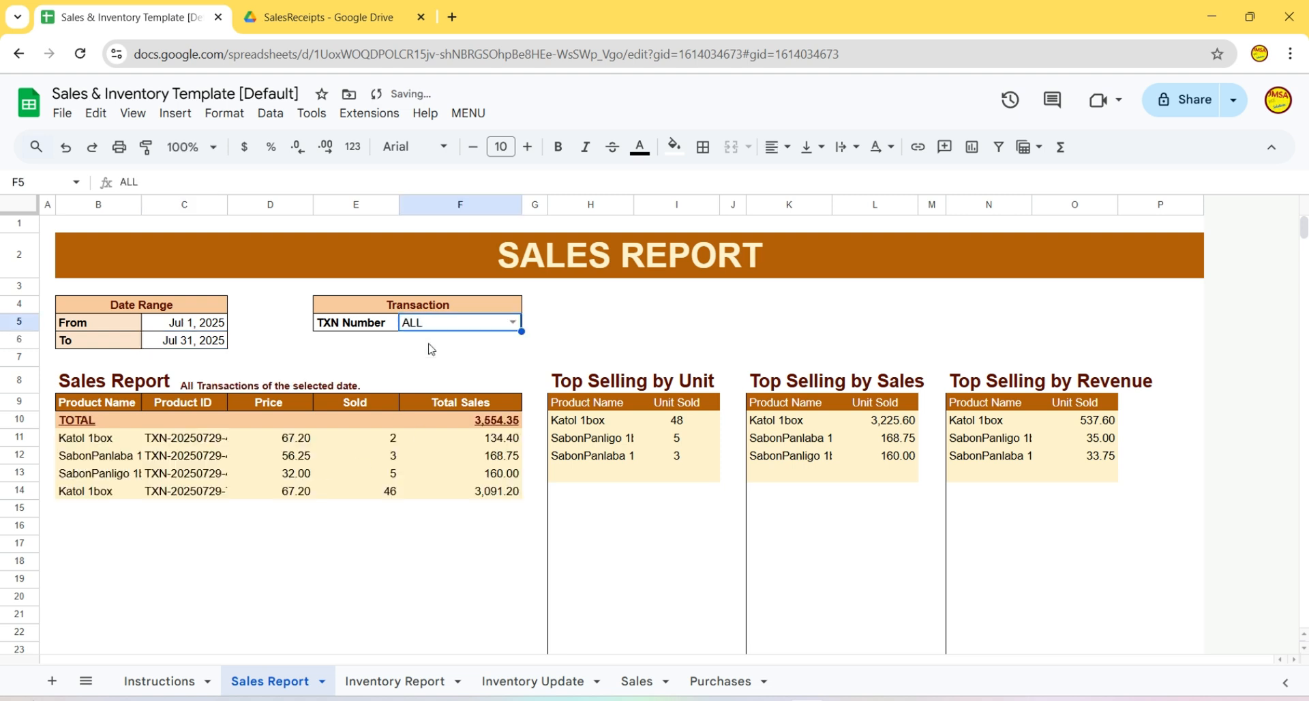
{"action": "left_click", "coordinate": [513, 322]}
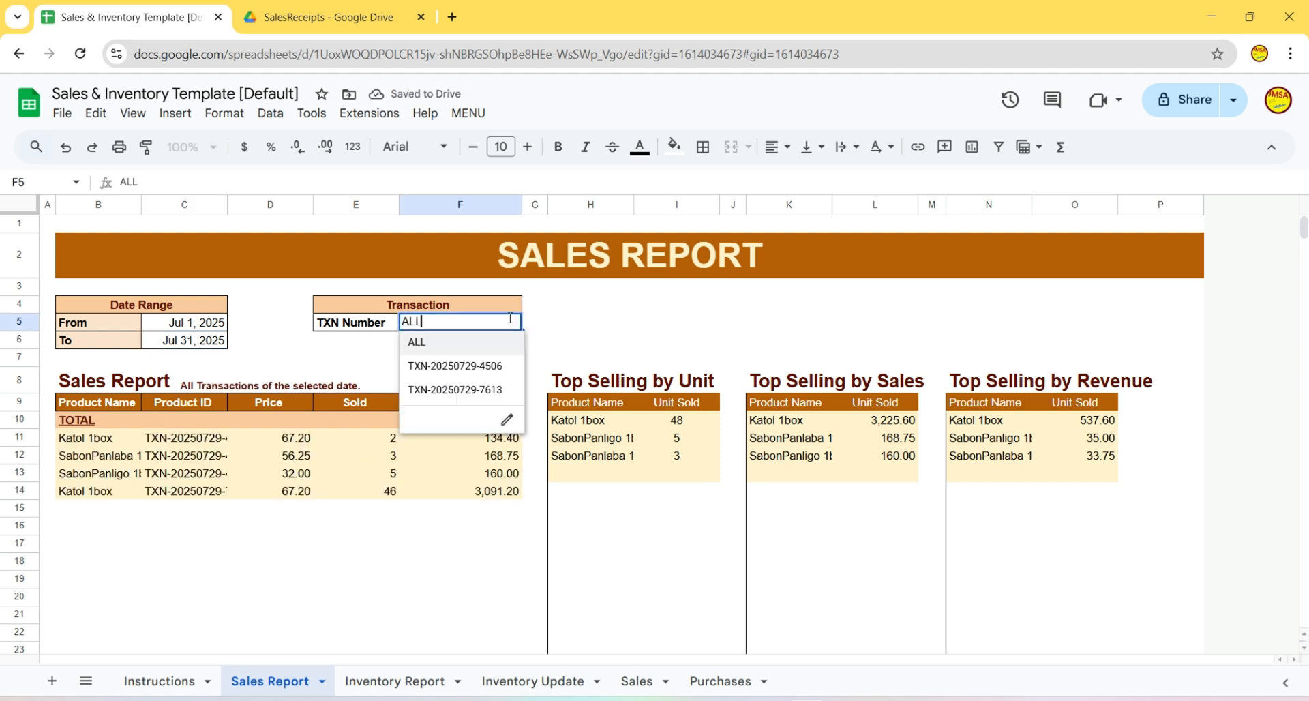
{"action": "left_click", "coordinate": [466, 367]}
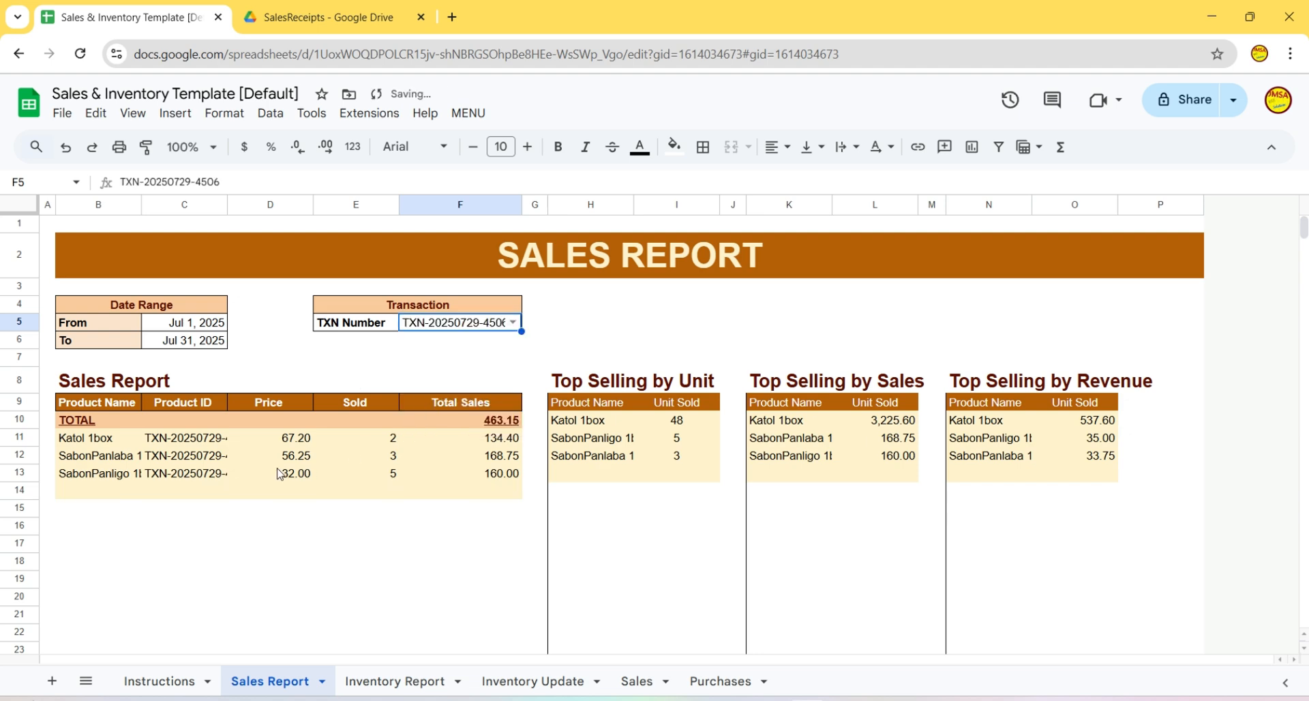
{"action": "left_click", "coordinate": [511, 322]}
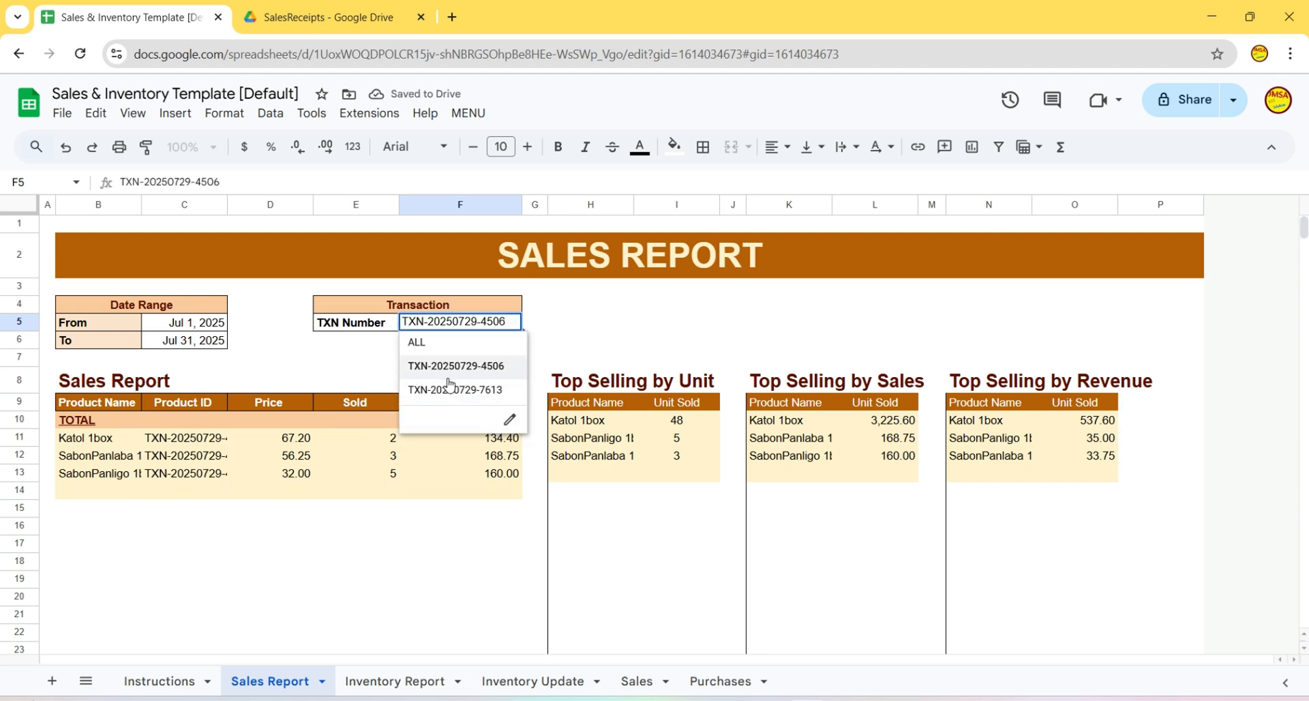
{"action": "left_click", "coordinate": [450, 386]}
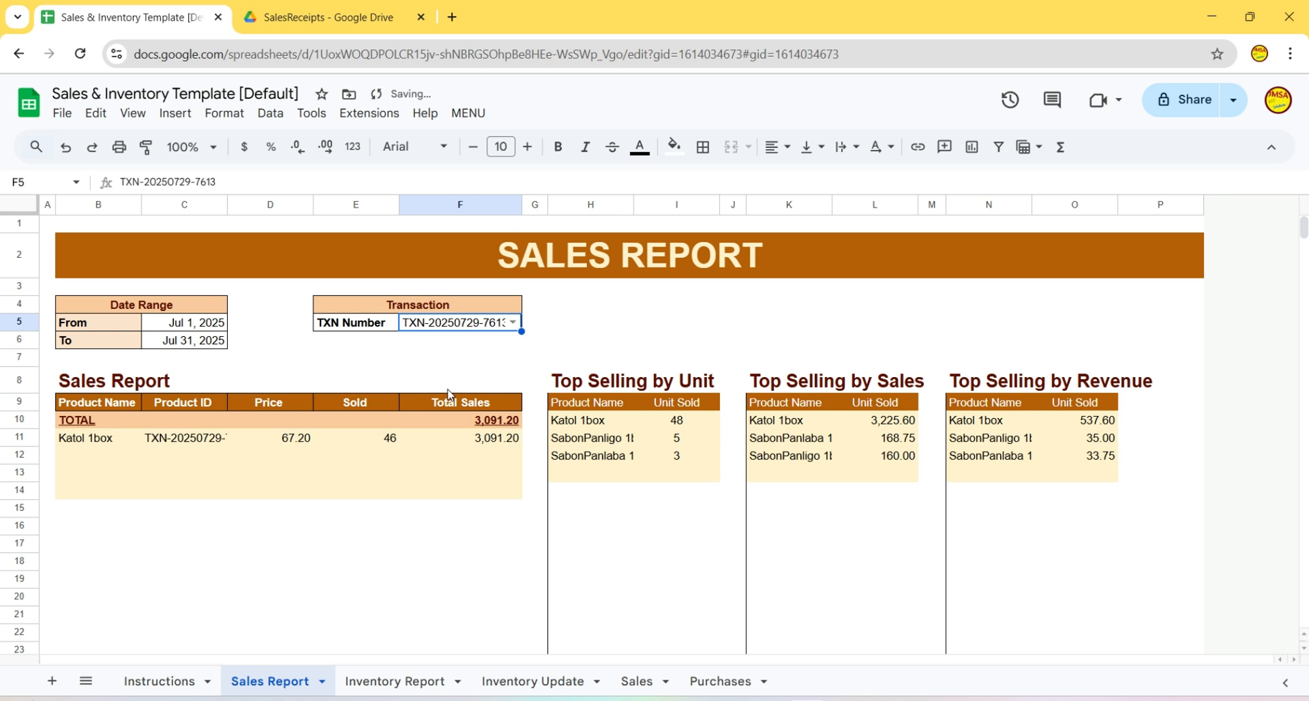
{"action": "left_click", "coordinate": [513, 325]}
{"action": "left_click", "coordinate": [422, 348]}
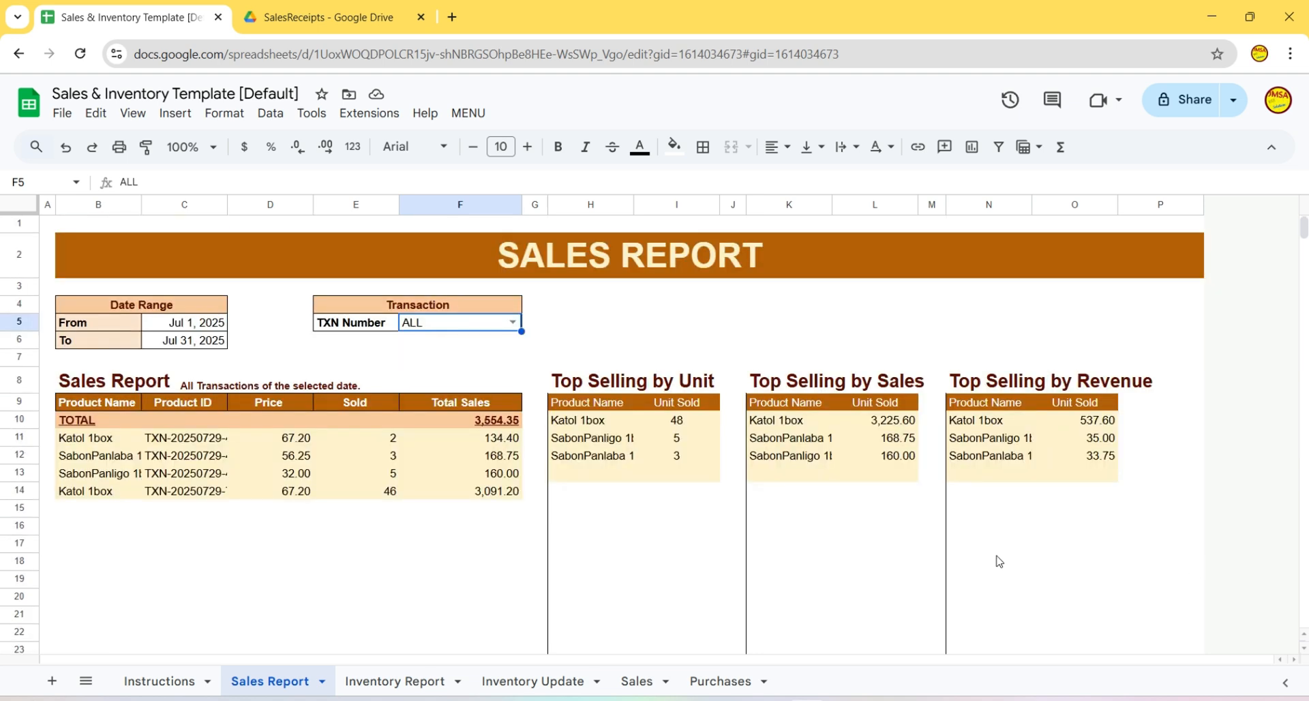
{"action": "left_click", "coordinate": [1049, 581]}
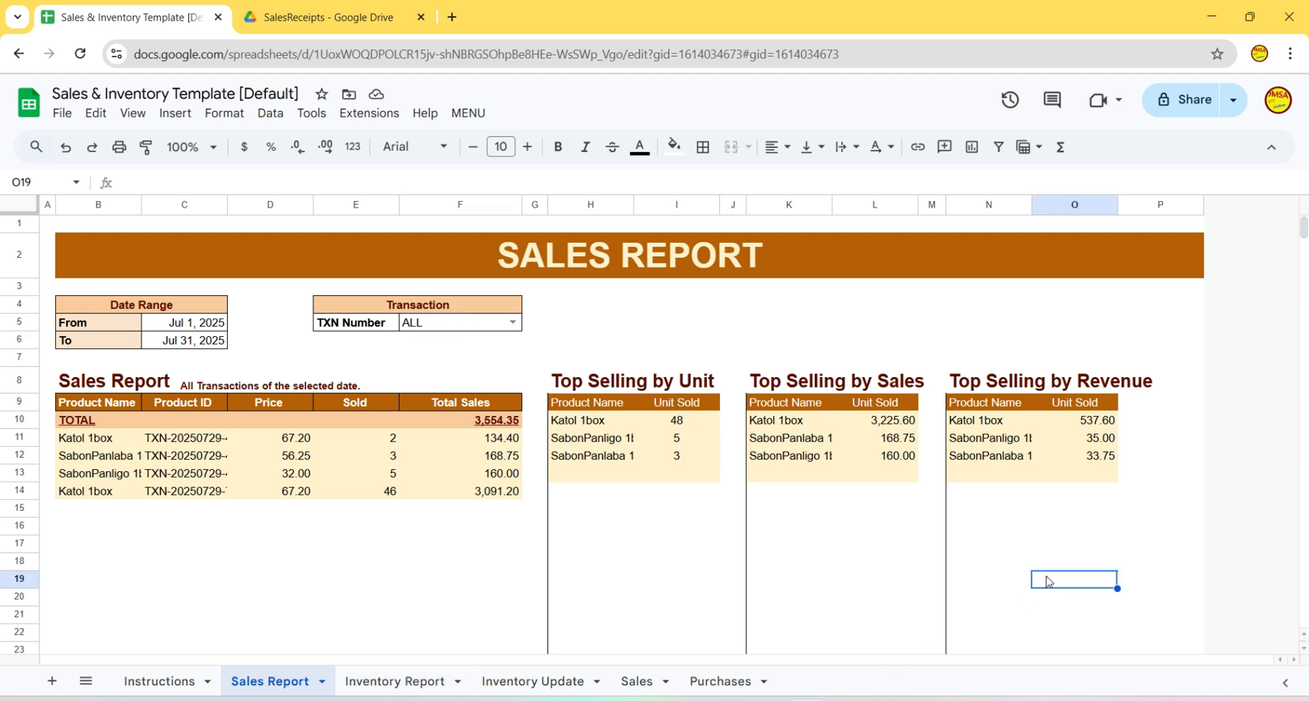
- Go from the Sales sheet to the Purchases sheet and select the Katol 1box mark-up cell
{"action": "left_click", "coordinate": [644, 682]}
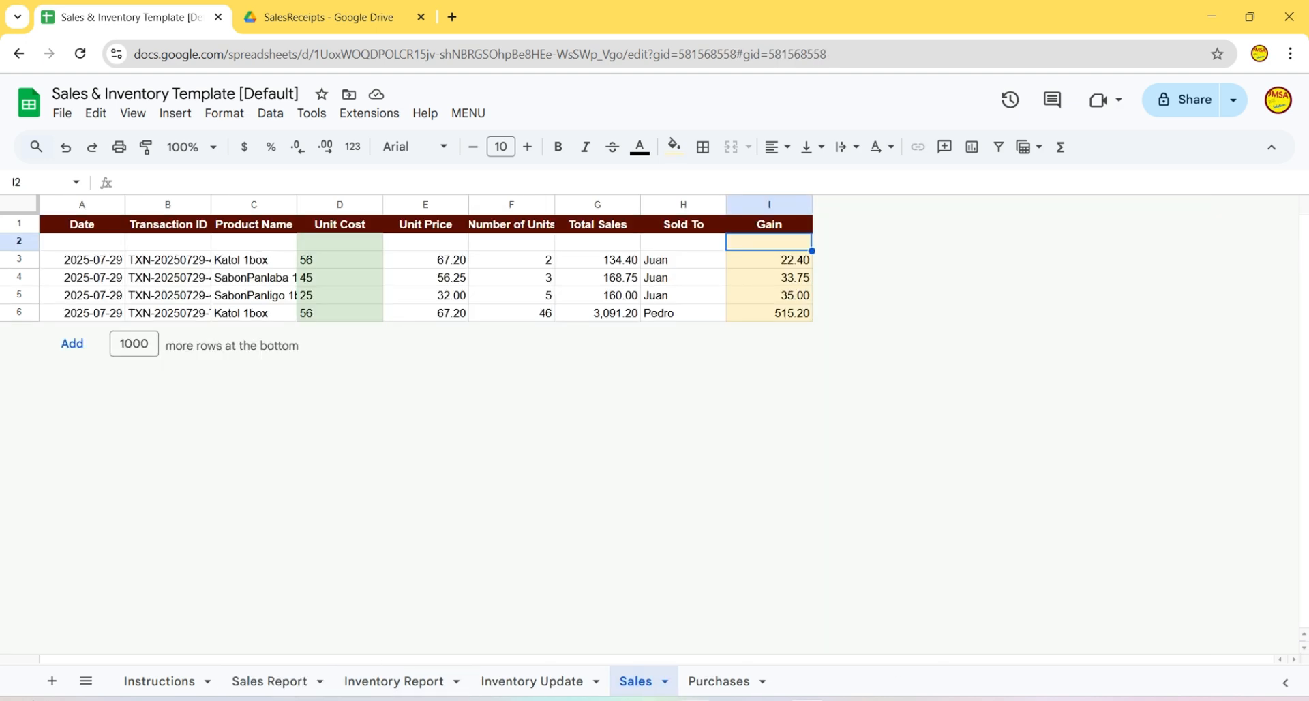
{"action": "left_click", "coordinate": [724, 685]}
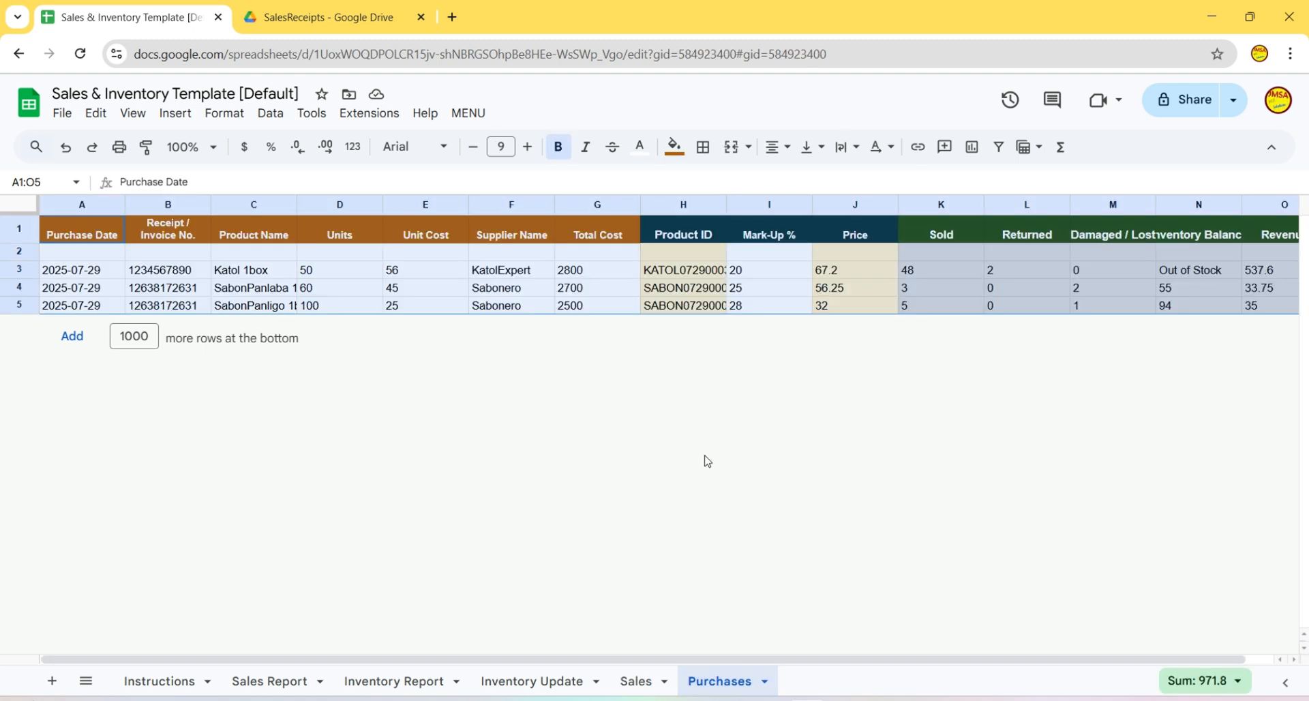
{"action": "left_click", "coordinate": [696, 470]}
{"action": "left_click", "coordinate": [769, 277]}
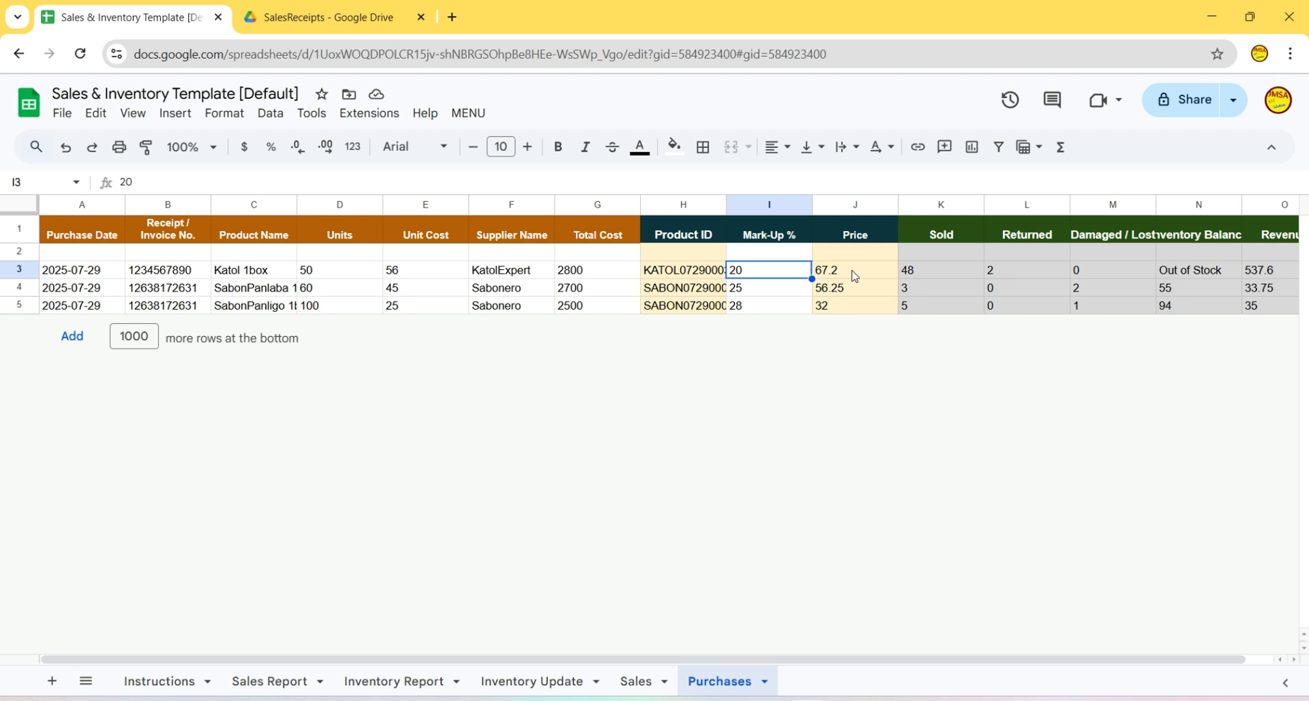
- Review the PRODUCTS list in MENU > Business Tool, then close it and reselect I3
{"action": "left_click", "coordinate": [468, 113]}
{"action": "left_click", "coordinate": [518, 167]}
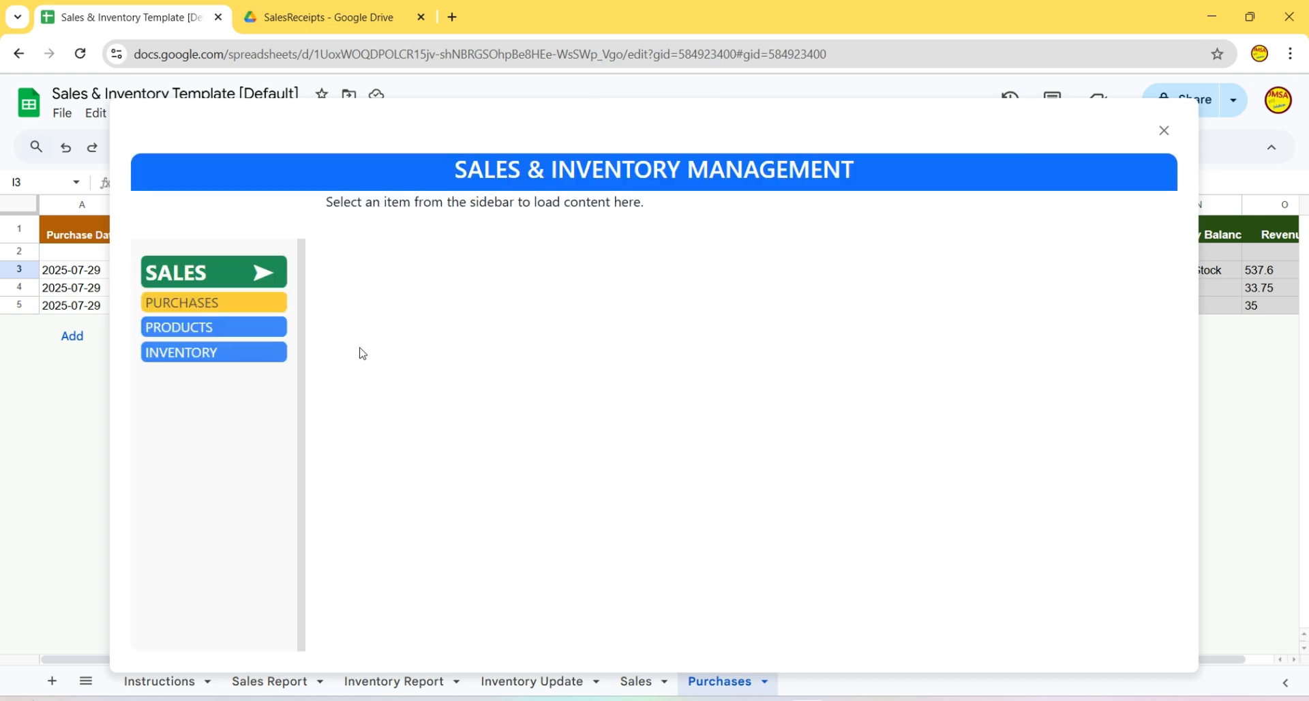
{"action": "left_click", "coordinate": [194, 332]}
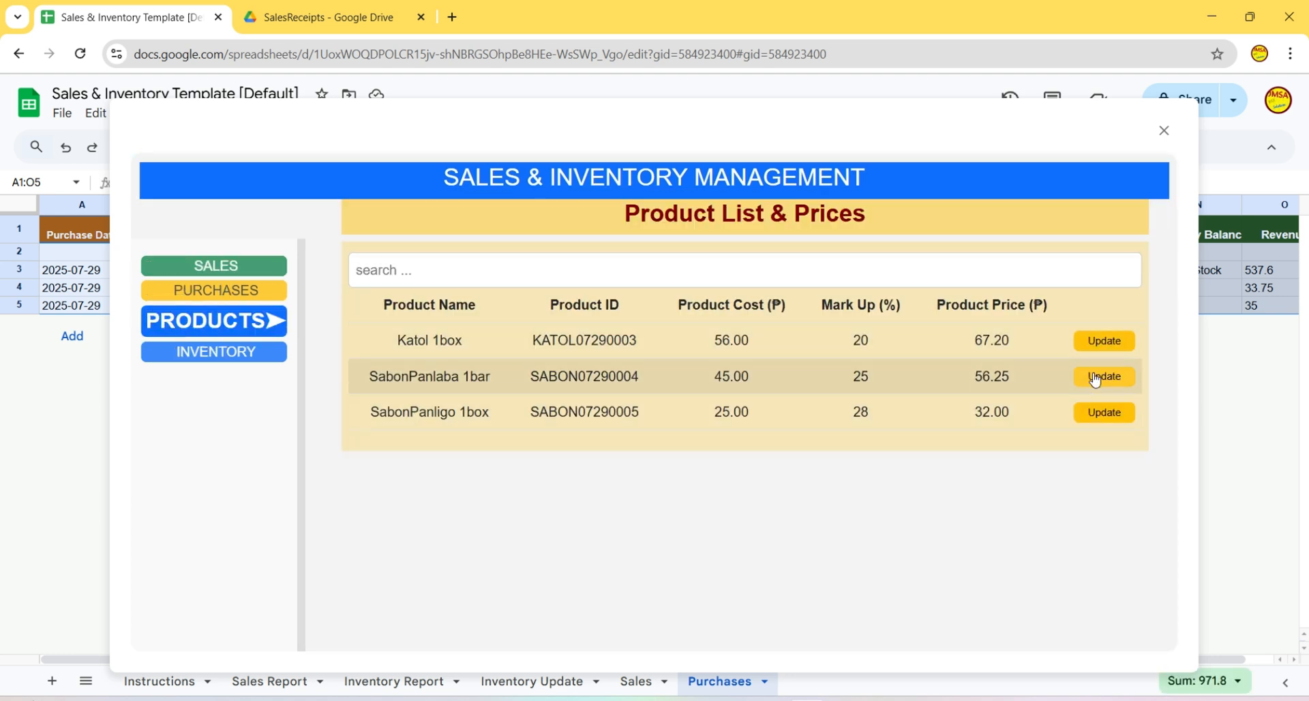
{"action": "left_click", "coordinate": [1163, 131]}
{"action": "left_click", "coordinate": [782, 272]}
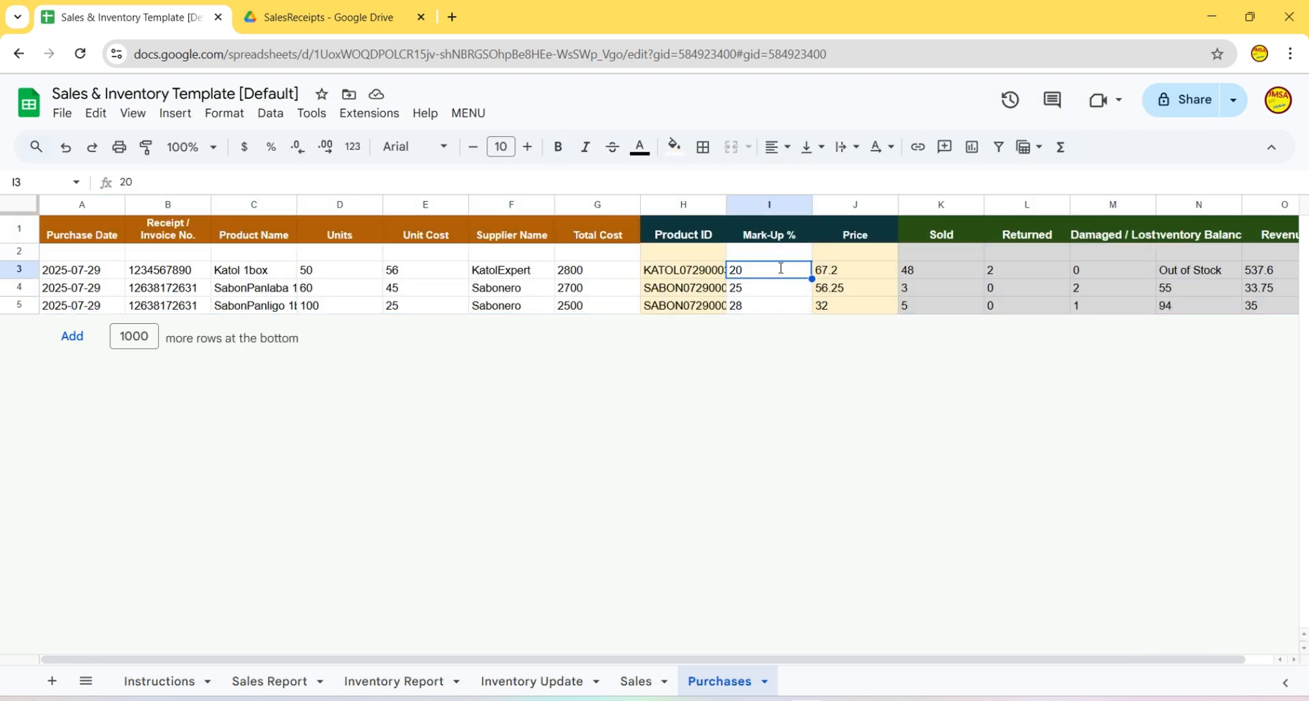
- Raise the Katol 1box mark-up to 25% and check its new price of 70
{"action": "type", "text": "25"}
{"action": "key", "text": "Return"}
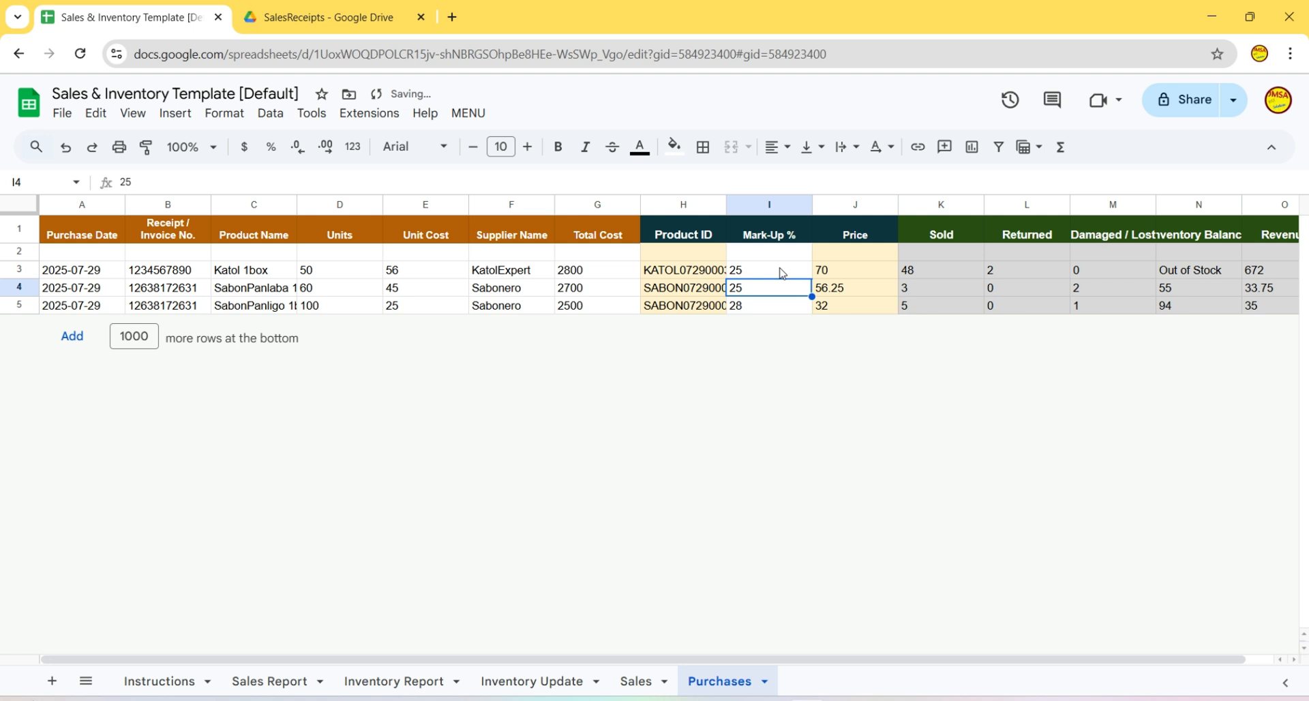
{"action": "left_click", "coordinate": [833, 272]}
{"action": "left_click", "coordinate": [753, 279]}
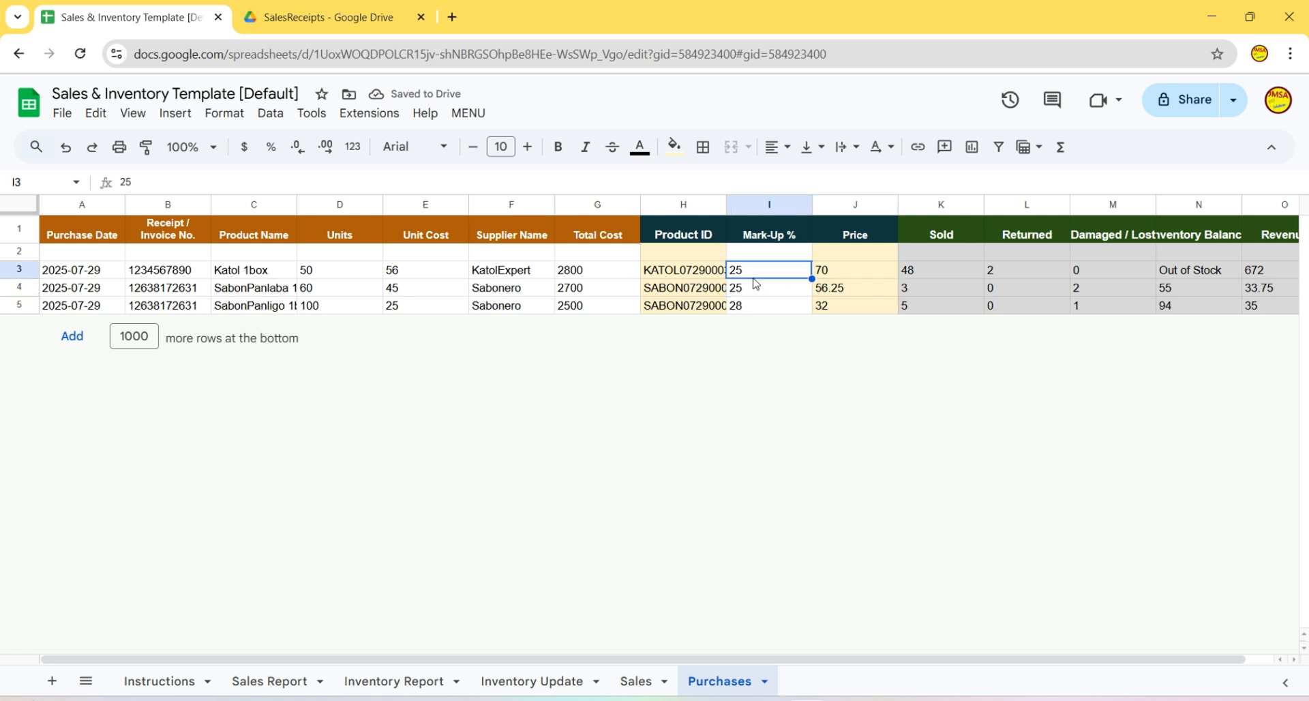
- Set SabonPanlaba to 30% and SabonPanligo to 35%, then launch MENU > Business Tool
{"action": "left_click", "coordinate": [751, 293]}
{"action": "type", "text": "30"}
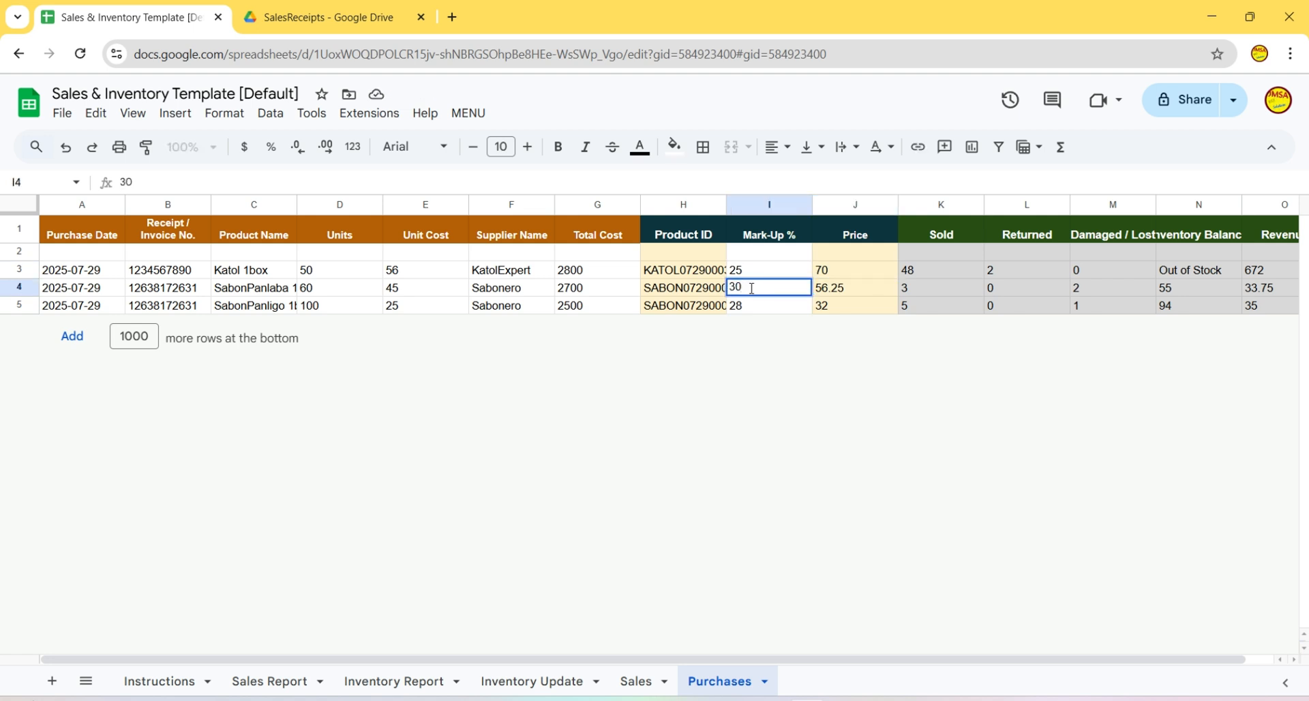
{"action": "key", "text": "Tab"}
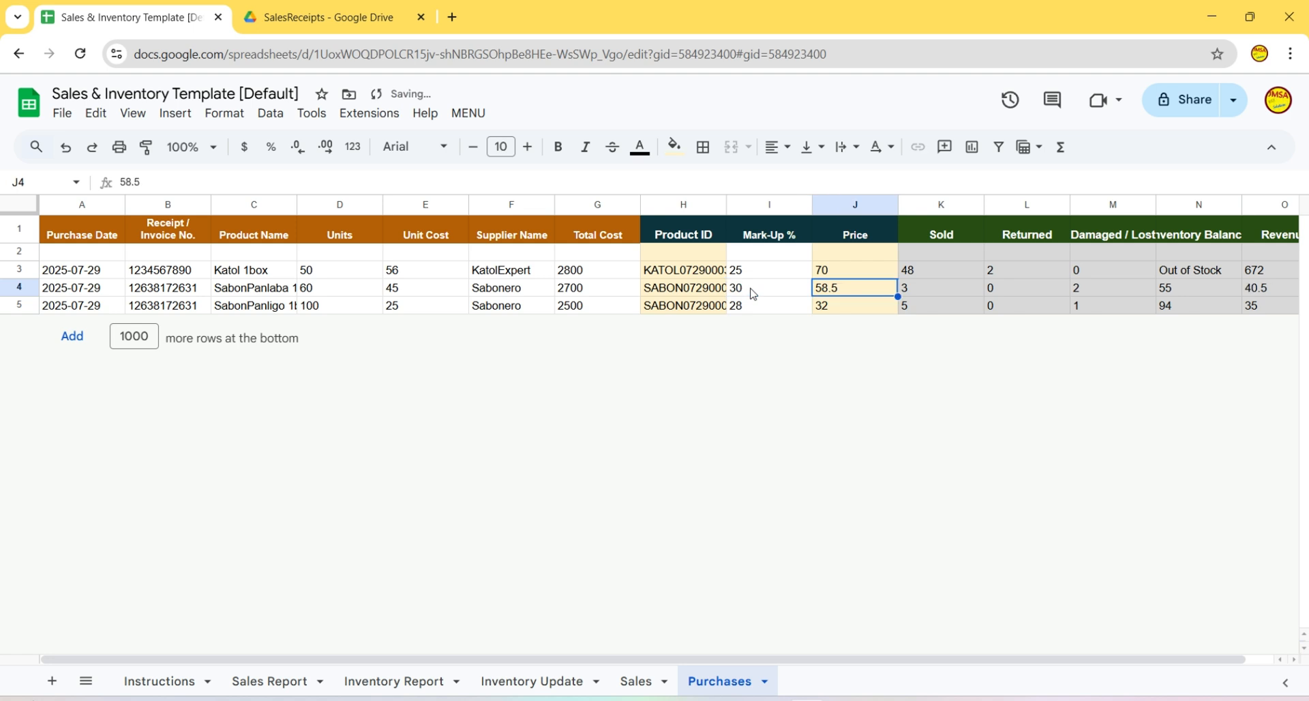
{"action": "key", "text": "Return"}
{"action": "type", "text": "35"}
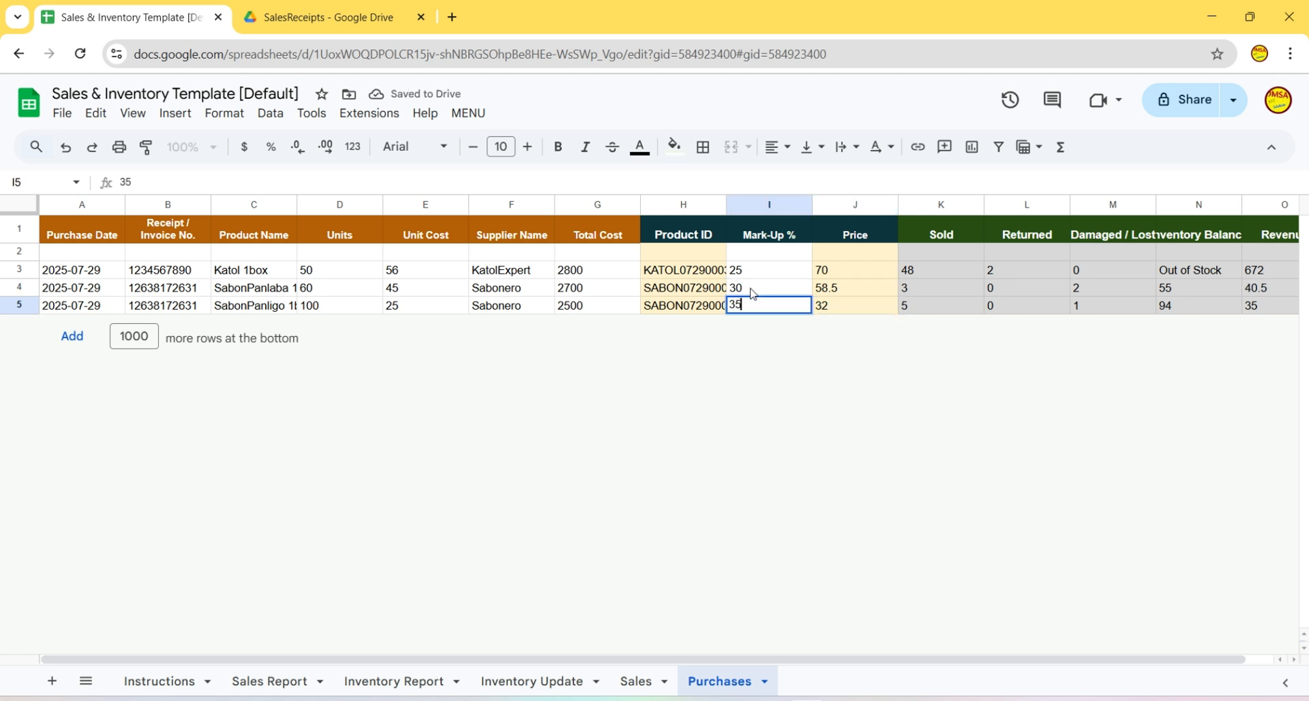
{"action": "key", "text": "Tab"}
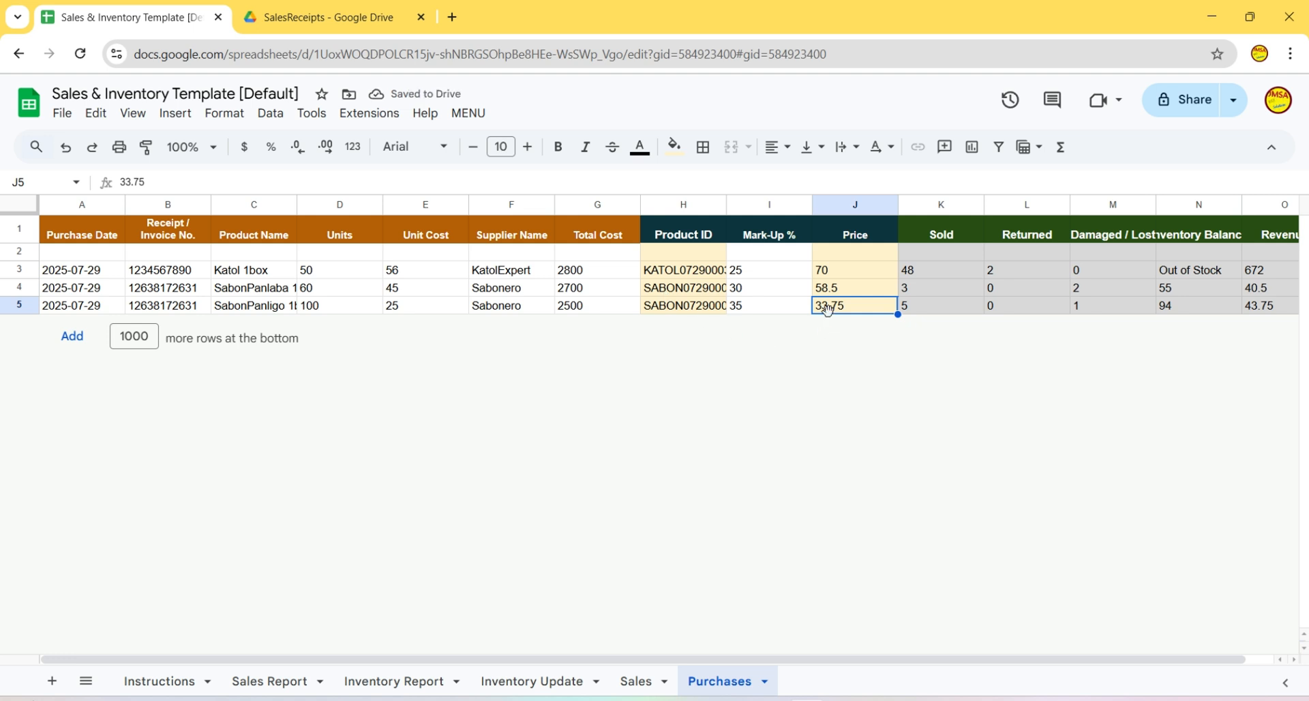
{"action": "left_click", "coordinate": [468, 114]}
{"action": "left_click", "coordinate": [491, 136]}
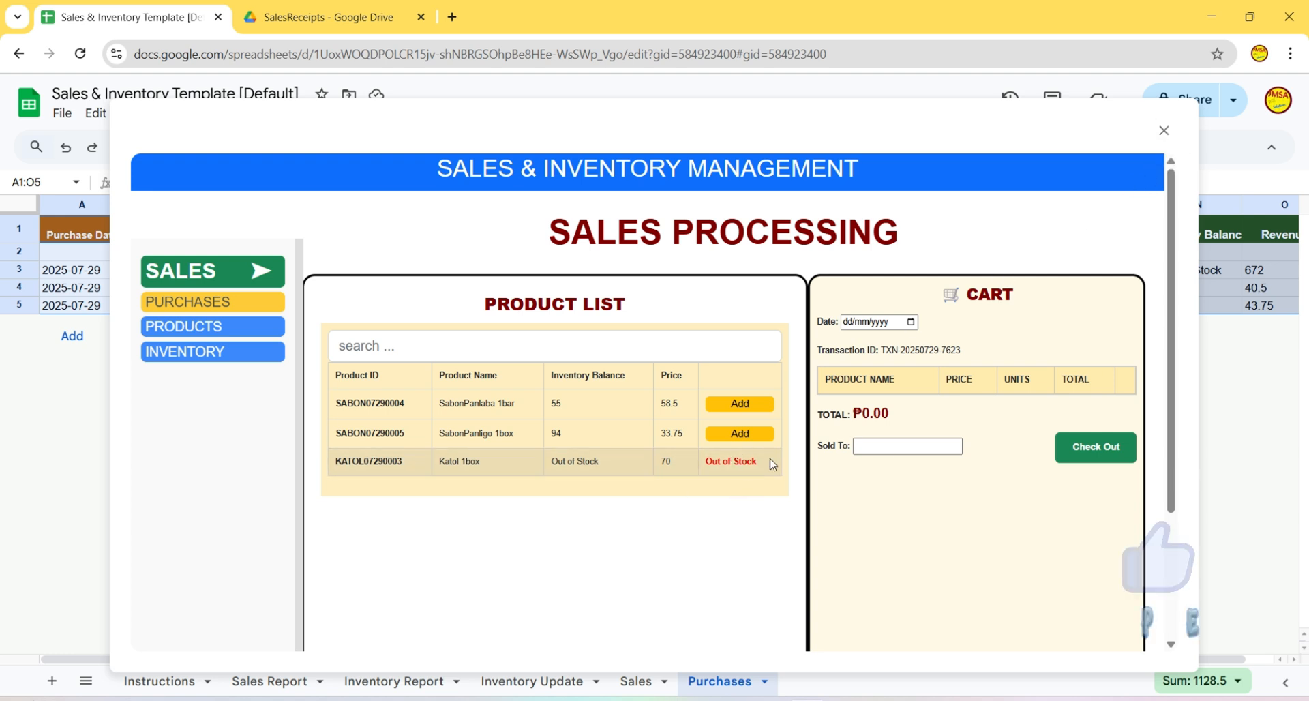
- Close the sales processing tool and look over the Inventory Report sheet
{"action": "left_click", "coordinate": [1165, 130]}
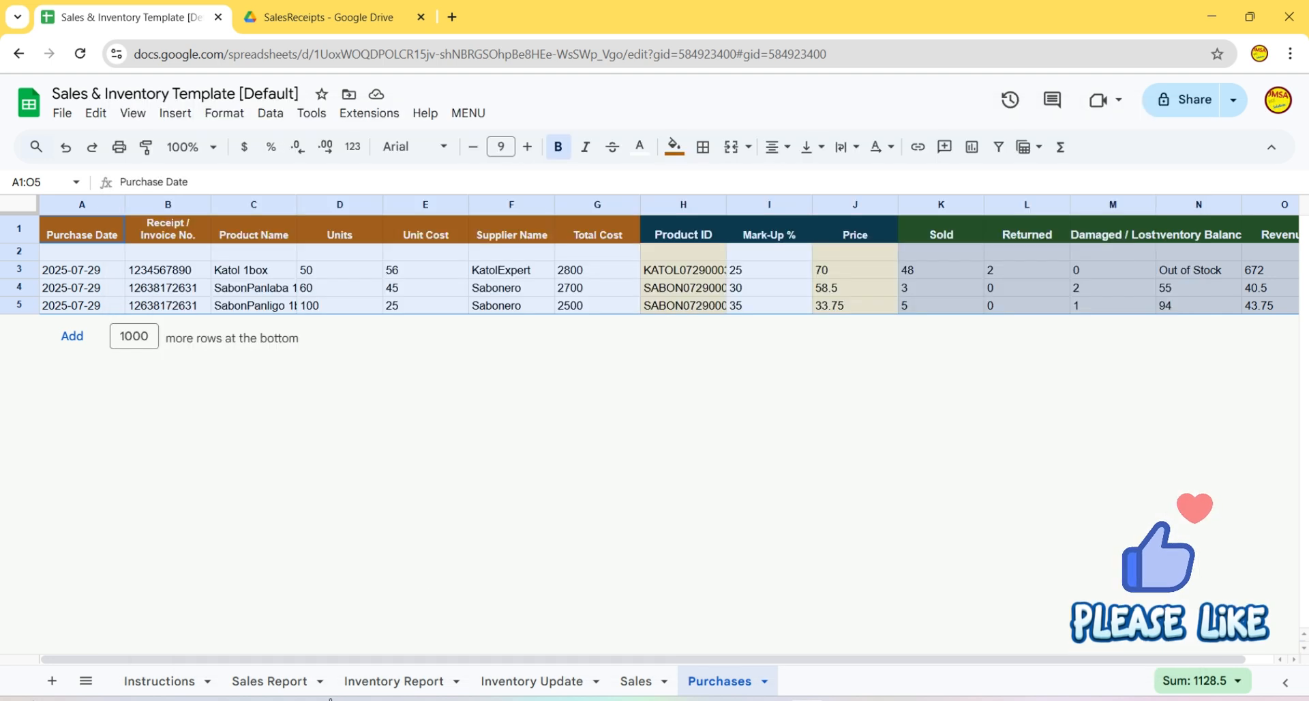
{"action": "left_click", "coordinate": [381, 682]}
{"action": "left_click", "coordinate": [622, 382]}
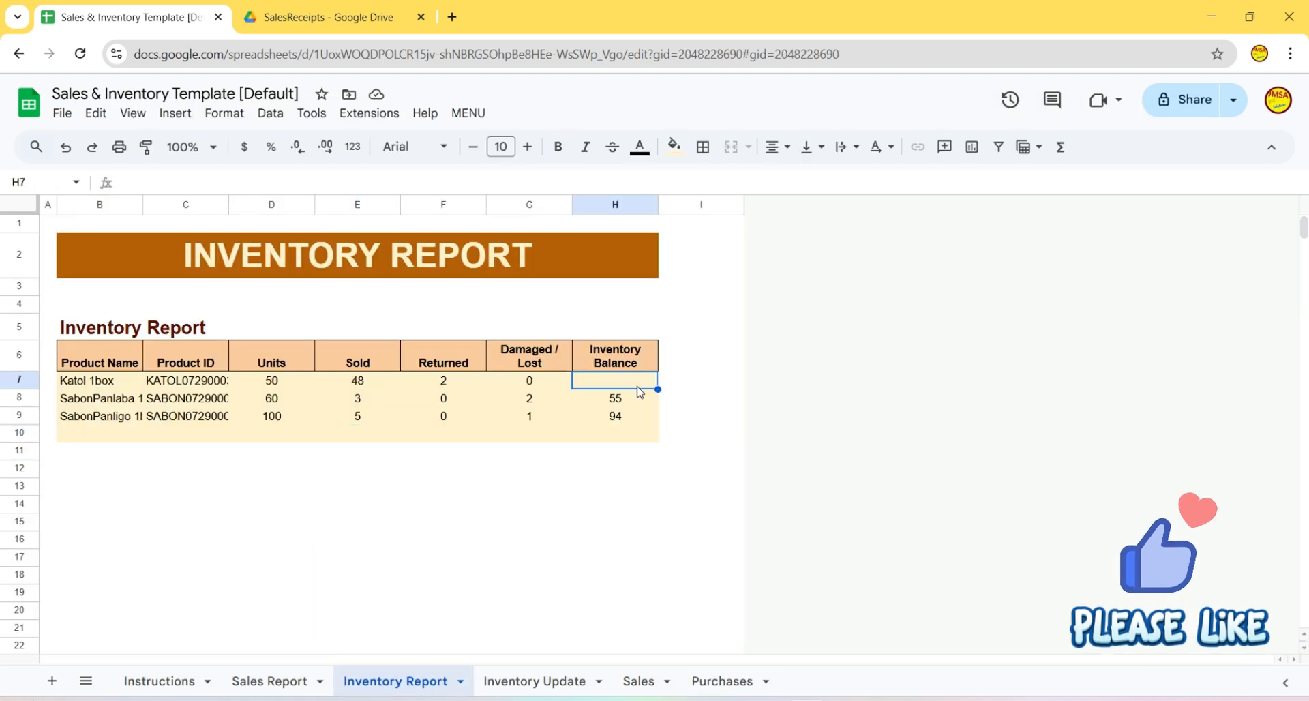
{"action": "left_click", "coordinate": [499, 508]}
{"action": "left_click", "coordinate": [671, 498]}
- Return to the Sales Report sheet and relaunch MENU > Business Tool
{"action": "left_click", "coordinate": [268, 680]}
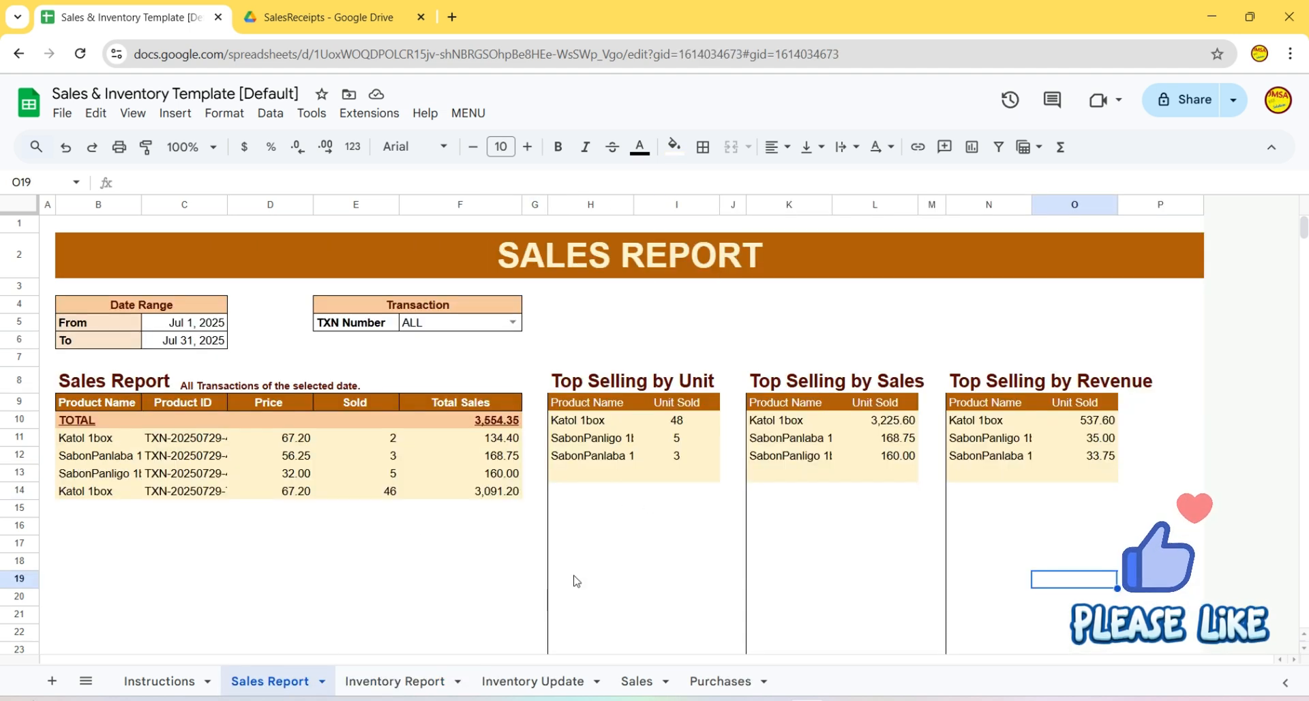
{"action": "left_click", "coordinate": [576, 581]}
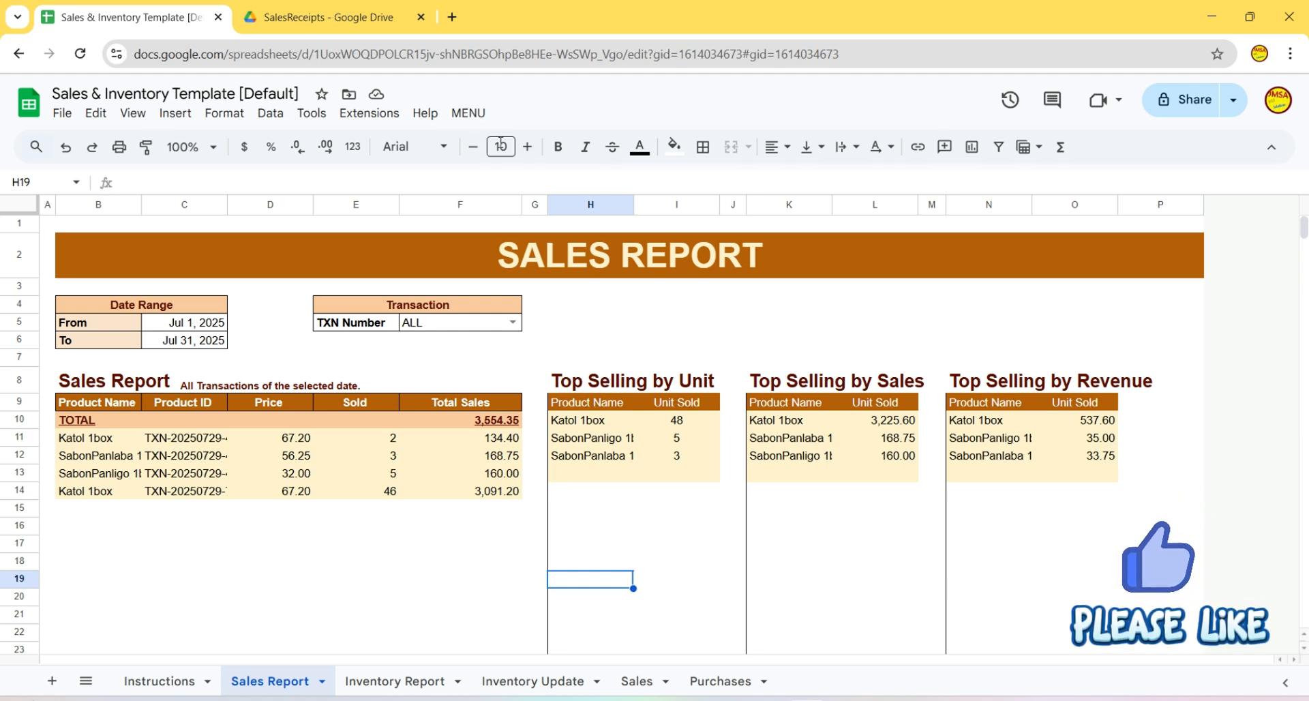
{"action": "left_click", "coordinate": [462, 113]}
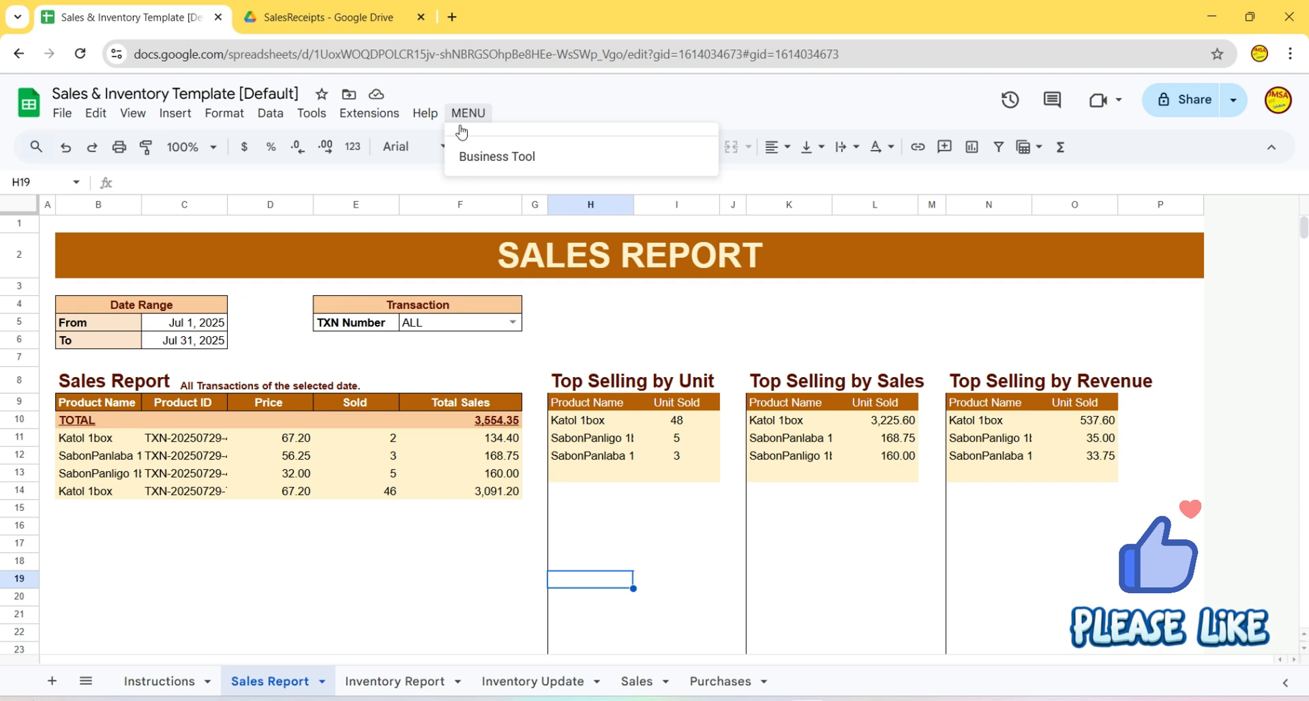
{"action": "left_click", "coordinate": [500, 161]}
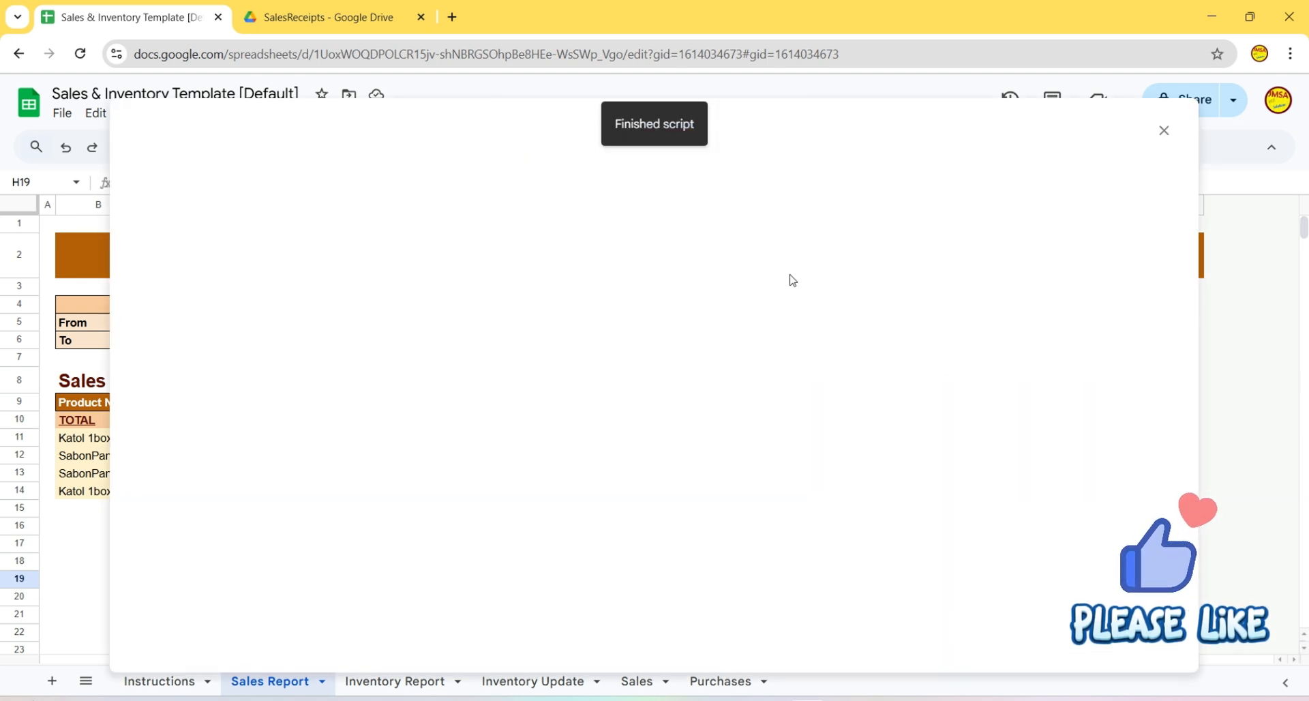